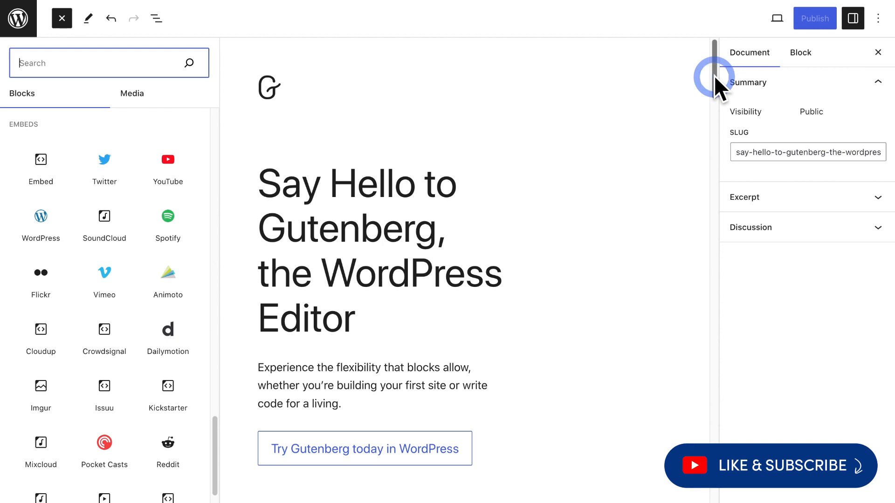
pyautogui.moveTo(714, 76); pyautogui.dragTo(718, 197)
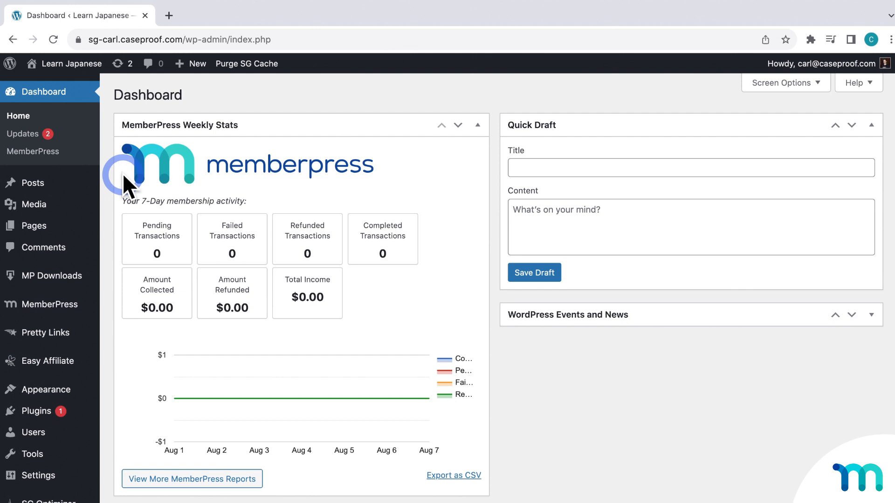
# Step: Open "A Sample Page" from the site's list of pages for editing
pyautogui.click(47, 227)
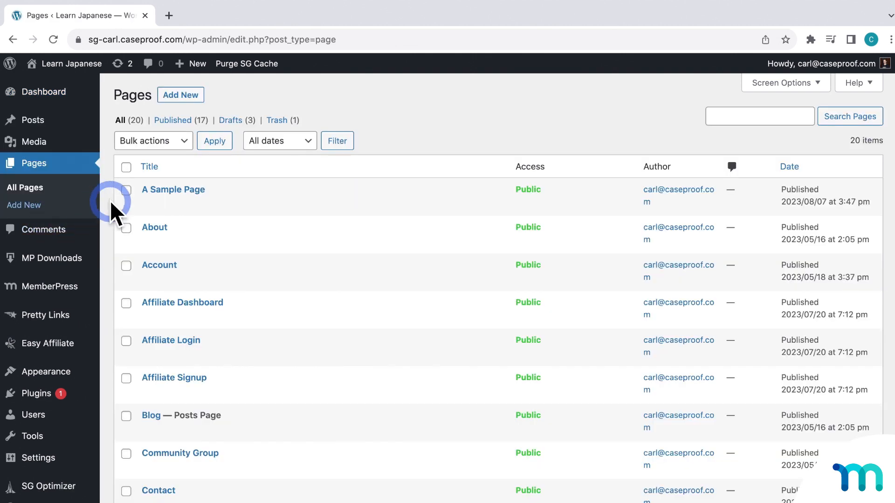
pyautogui.click(171, 190)
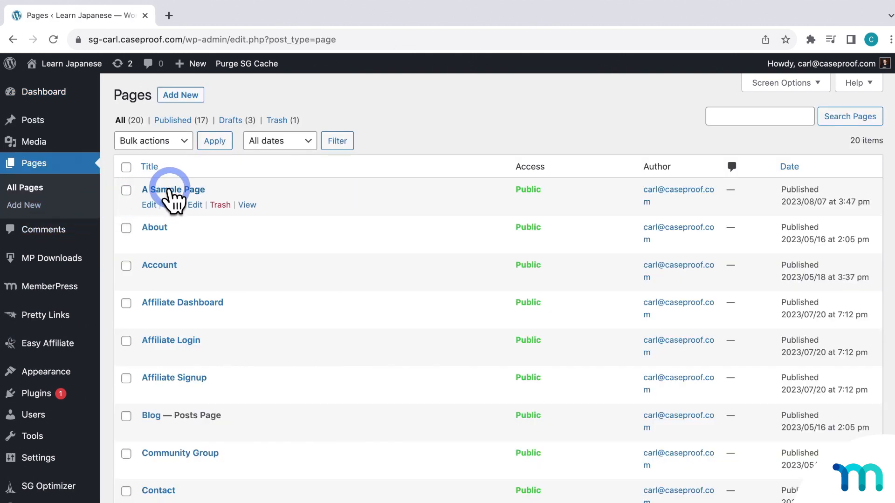
pyautogui.click(198, 189)
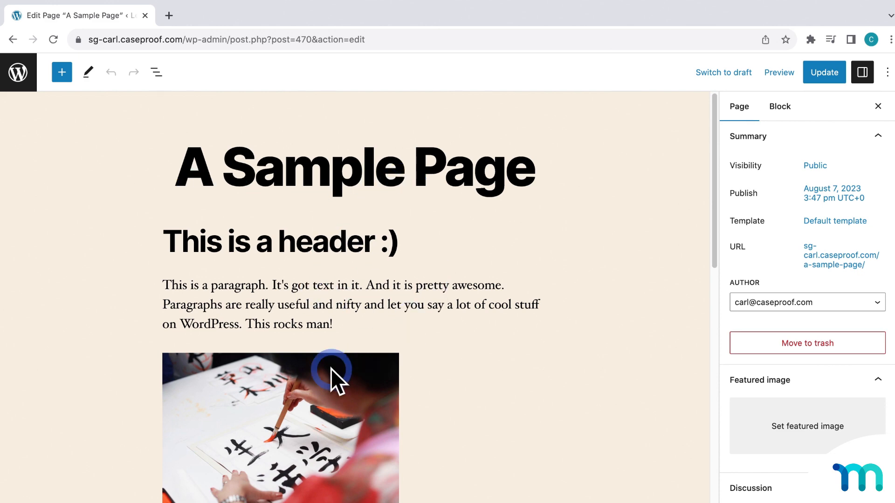
# Step: Examine the content blocks on the sample page and browse the library of available blocks
pyautogui.scroll(-4, 419, 355)
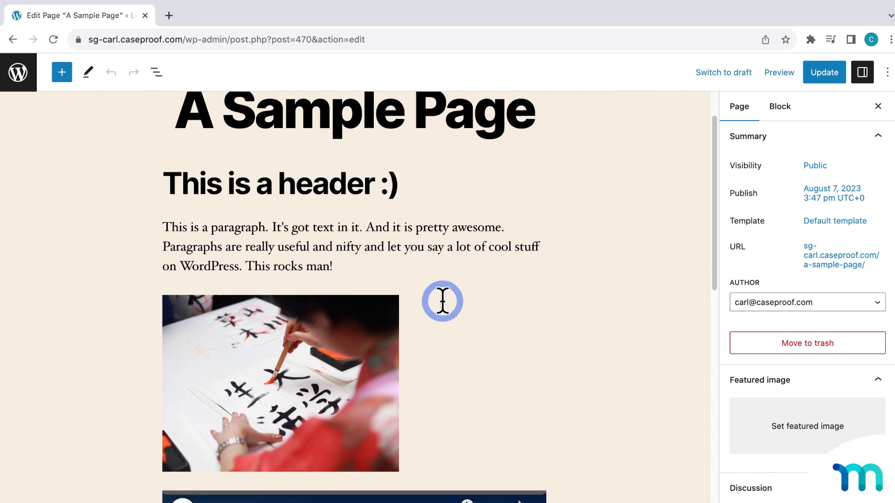
pyautogui.scroll(-6, 419, 289)
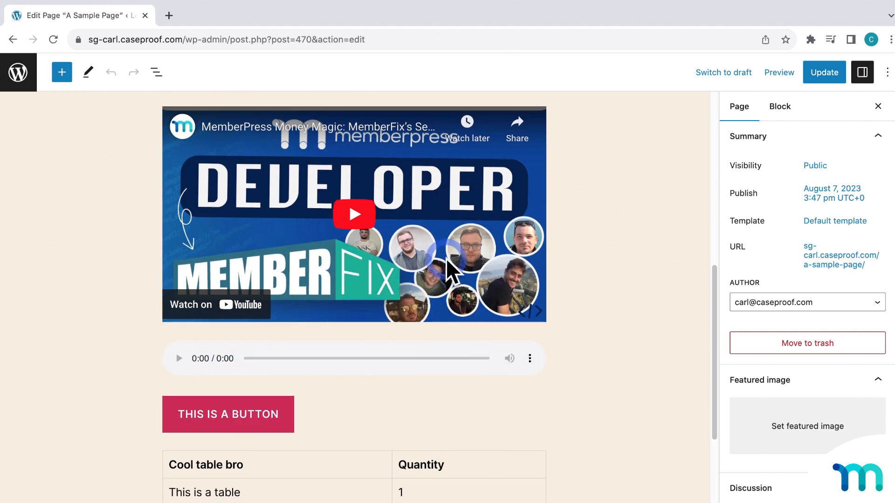
pyautogui.scroll(5, 448, 257)
pyautogui.scroll(5, 466, 261)
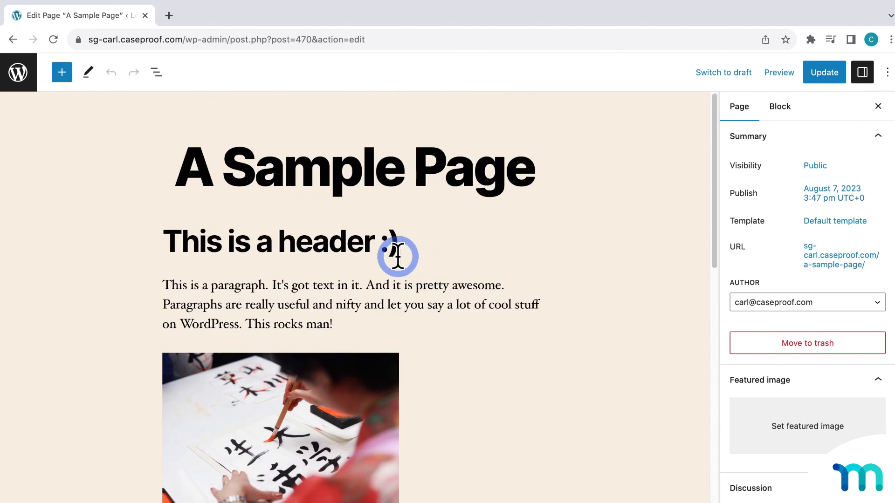
pyautogui.click(64, 75)
pyautogui.scroll(-12, 112, 243)
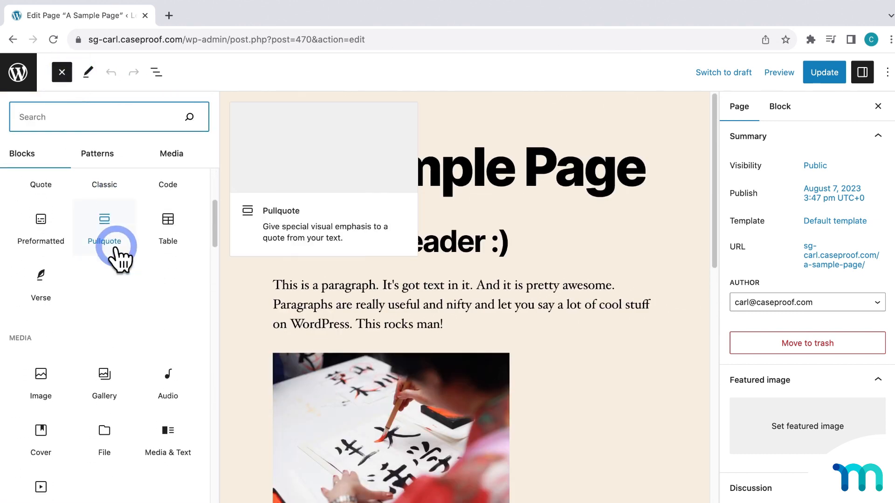
pyautogui.scroll(-8, 125, 270)
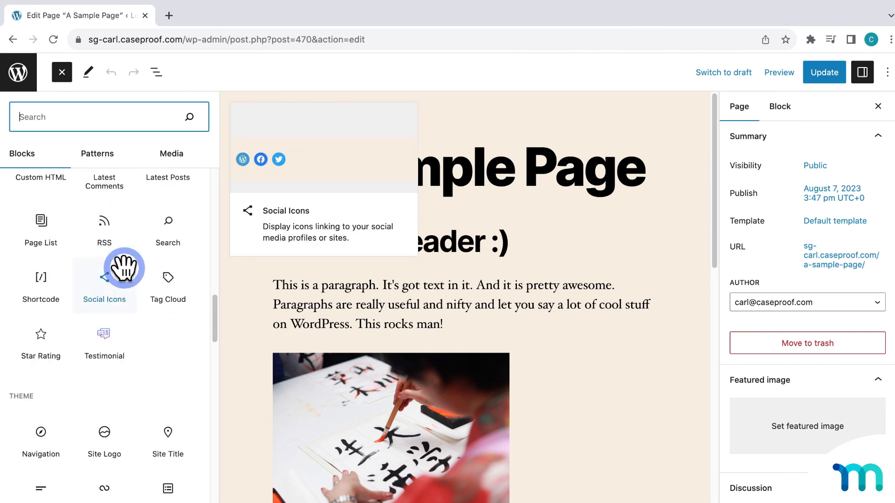
# Step: Add a Heading block below the table at the end of the page with the text "This is a heading!"
pyautogui.click(516, 308)
pyautogui.scroll(-10, 515, 306)
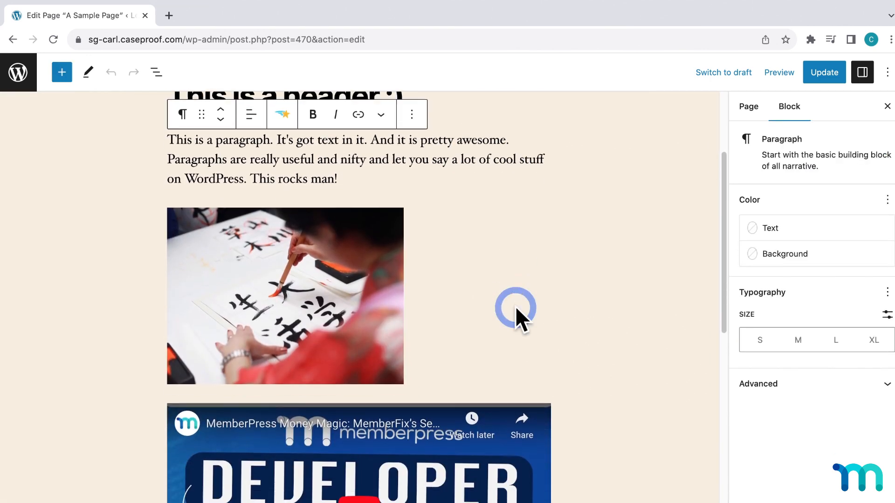
pyautogui.click(526, 368)
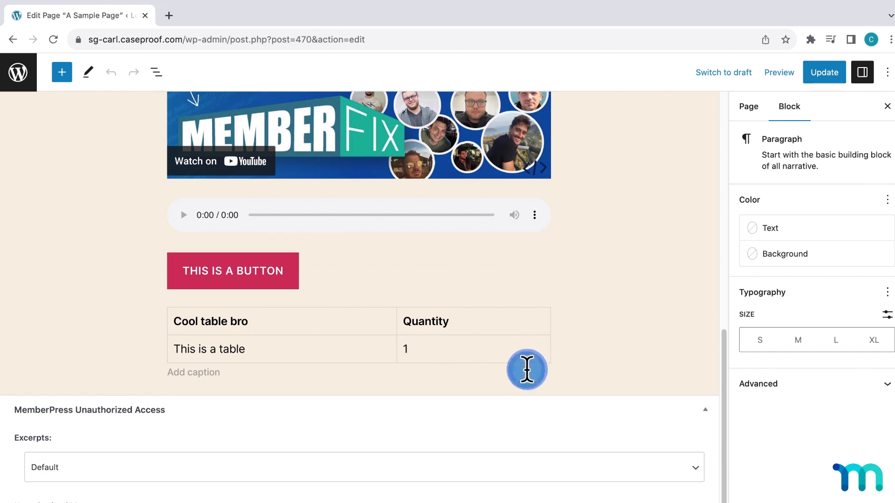
pyautogui.click(528, 370)
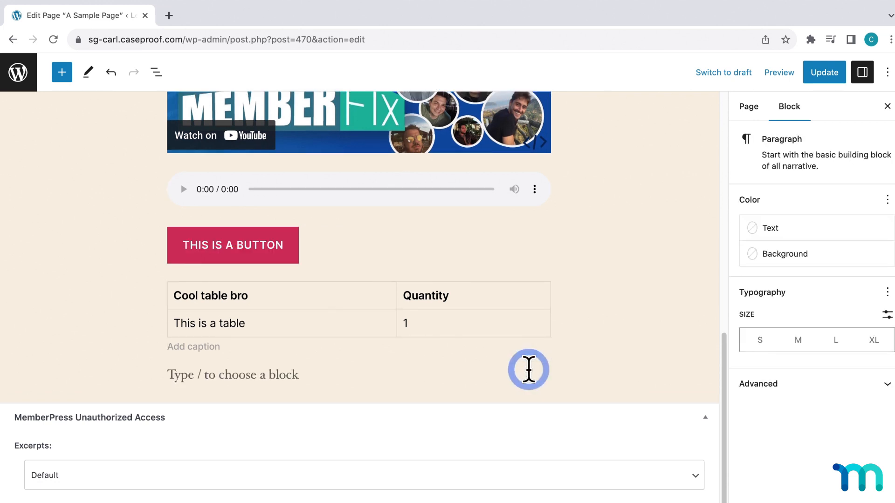
pyautogui.click(543, 374)
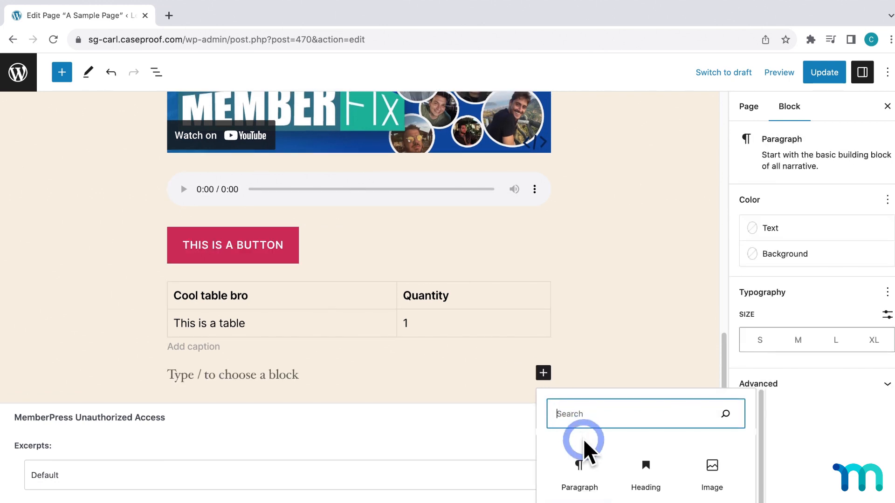
pyautogui.click(641, 479)
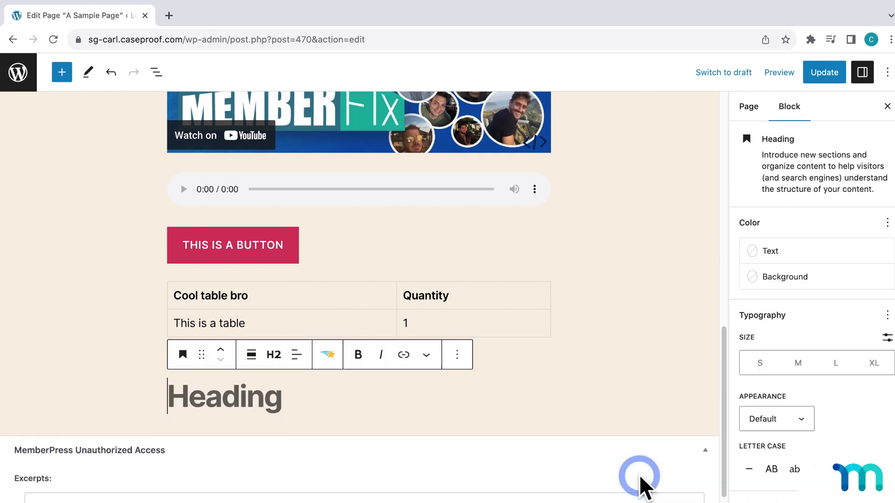
pyautogui.write('This is a')
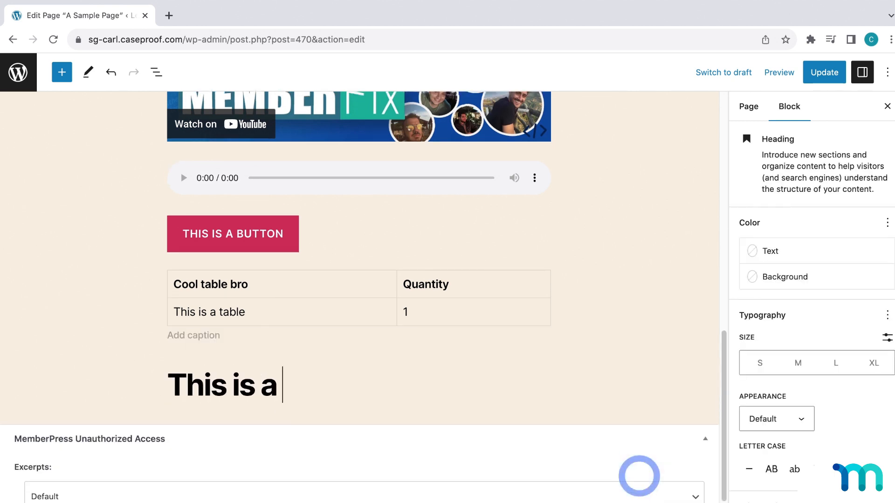
pyautogui.write(' heading!')
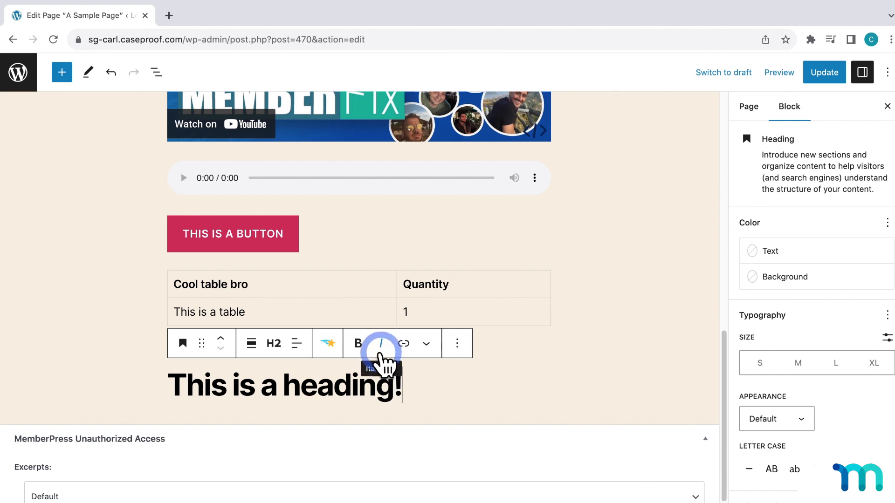
# Step: Move the new heading up past the table and the button so it sits directly above the button
pyautogui.click(457, 345)
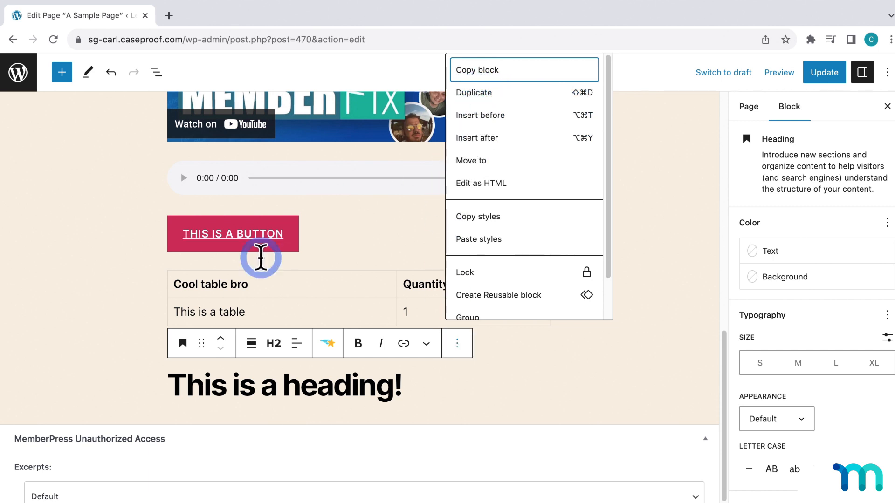
pyautogui.click(221, 339)
pyautogui.click(221, 339)
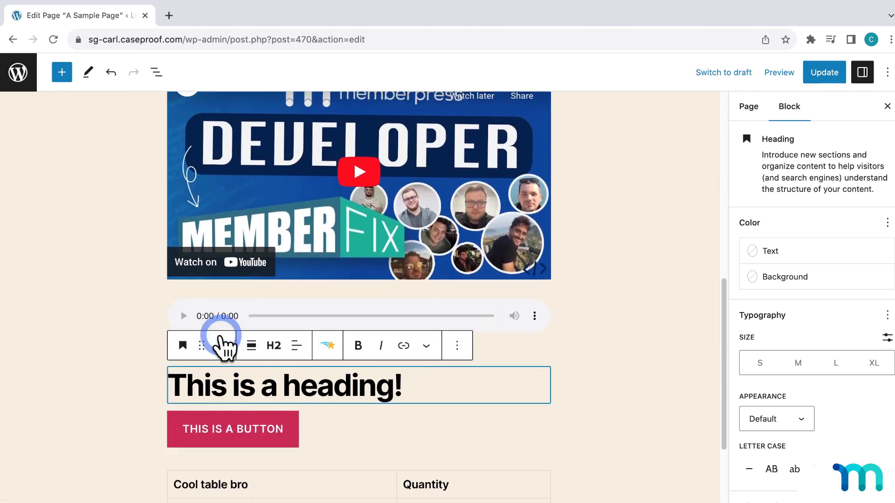
# Step: Examine the options available for the heading block and the MemberPress section of the block library
pyautogui.click(457, 343)
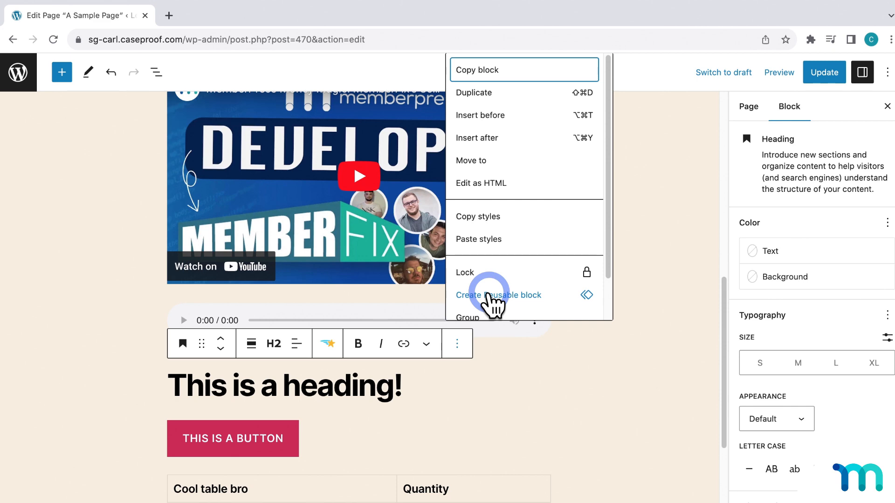
pyautogui.scroll(-1, 501, 193)
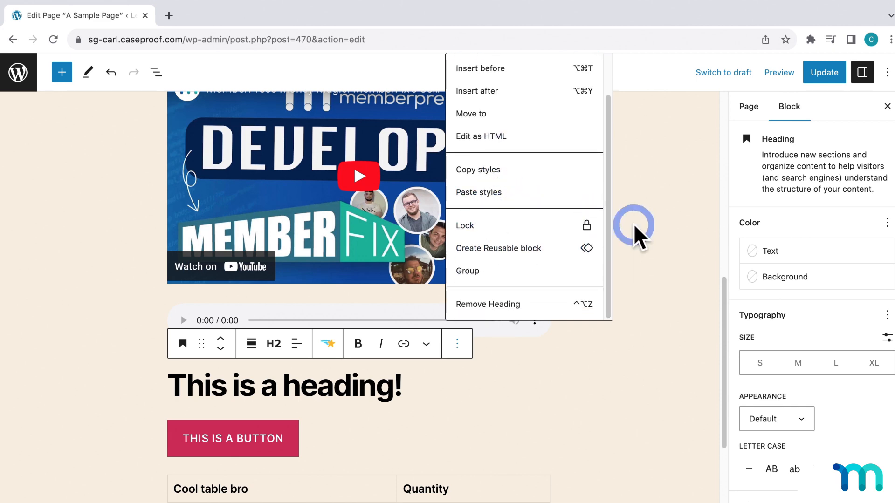
pyautogui.click(663, 237)
pyautogui.scroll(6, 662, 237)
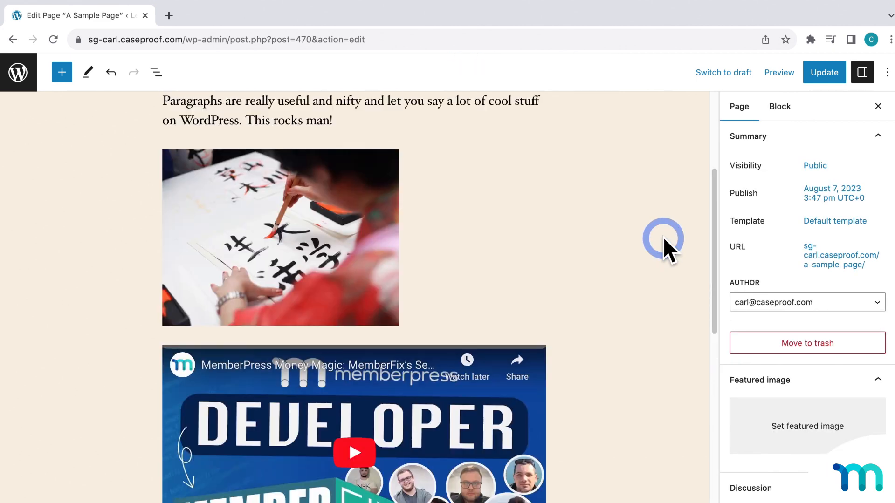
pyautogui.scroll(4, 664, 239)
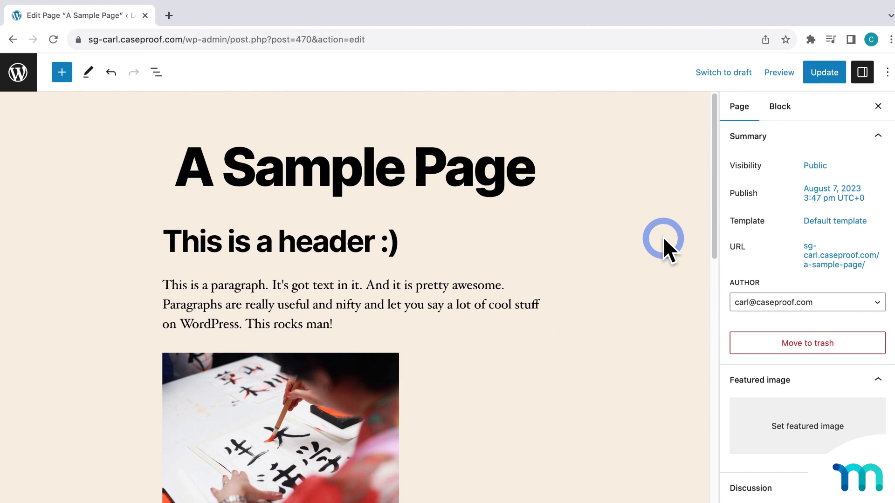
pyautogui.click(68, 74)
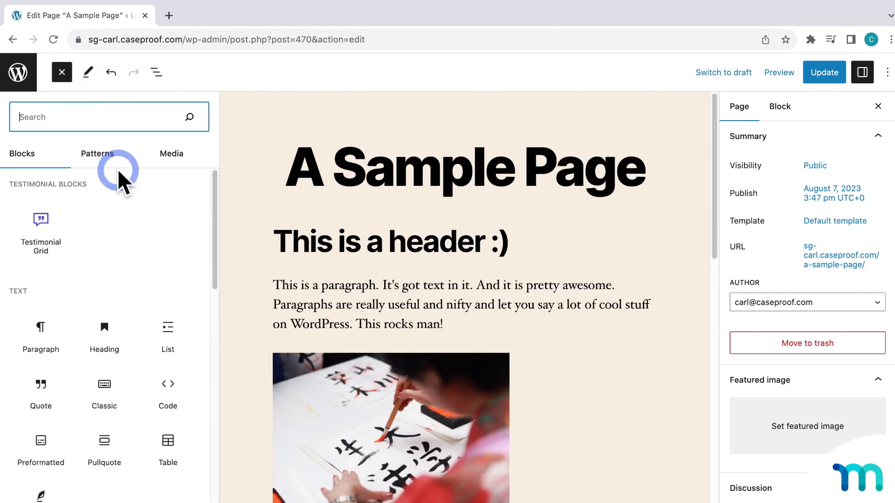
pyautogui.scroll(-15, 141, 230)
pyautogui.scroll(-20, 141, 231)
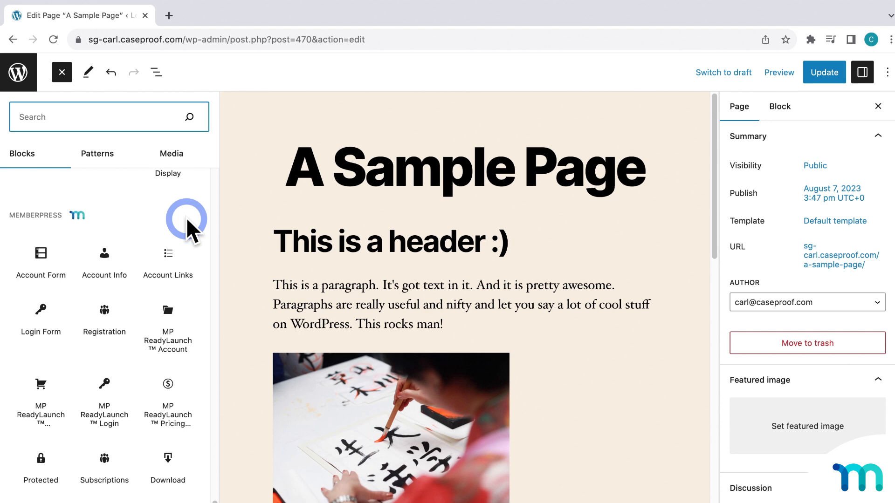
# Step: Leave the sample page without saving and publish a new page titled "Block Demo"
pyautogui.click(21, 79)
pyautogui.click(525, 194)
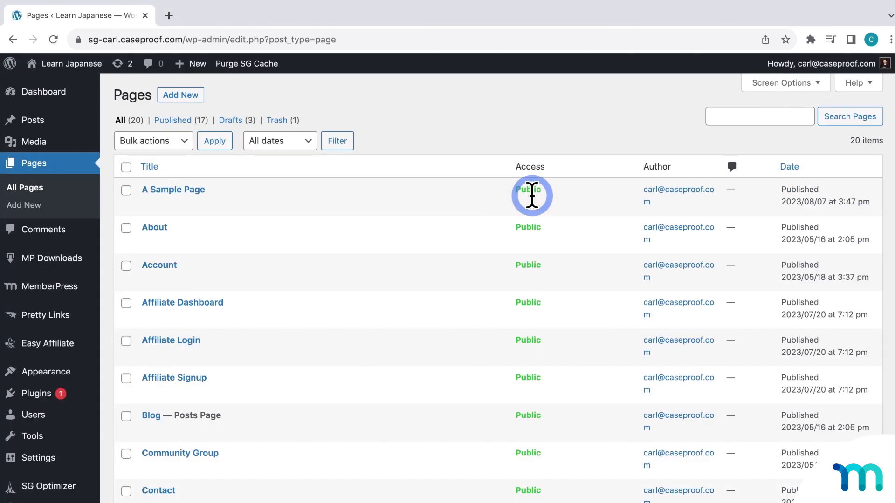
pyautogui.click(199, 100)
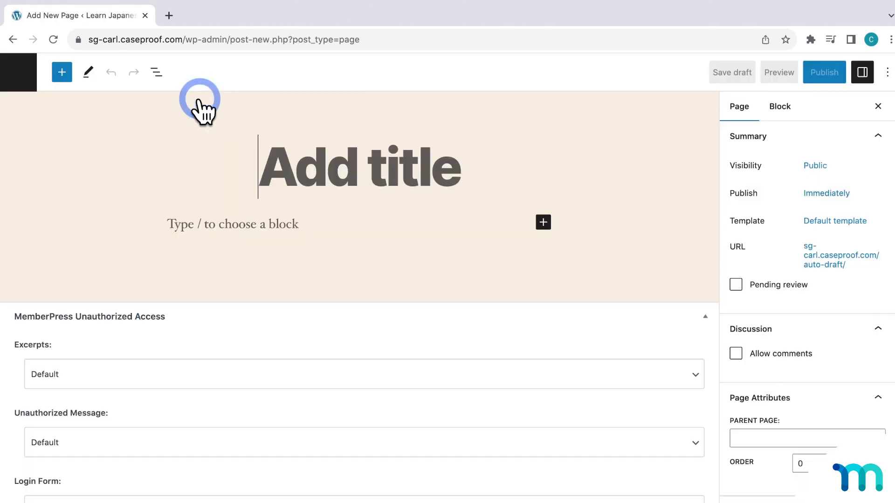
pyautogui.write('Bl')
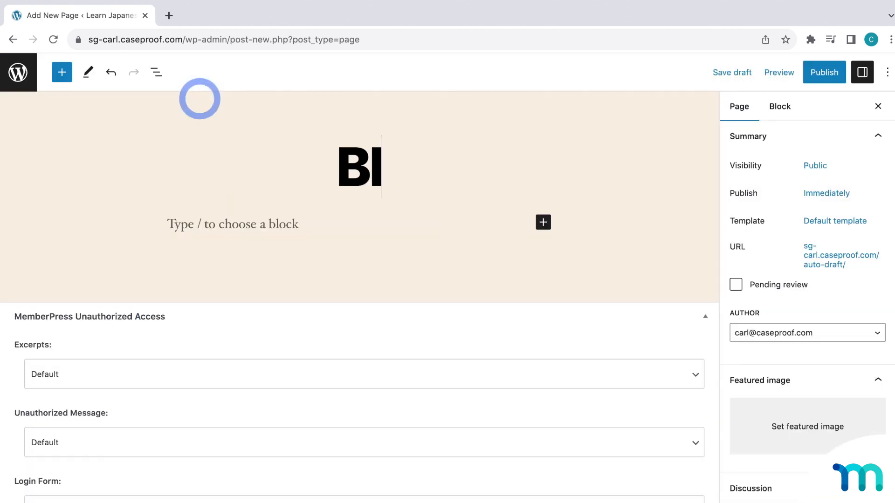
pyautogui.write('ock Demo')
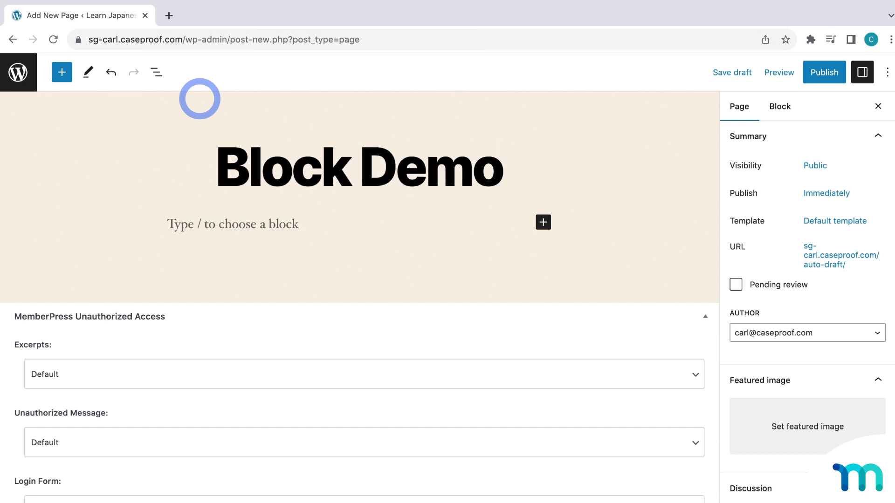
pyautogui.click(806, 75)
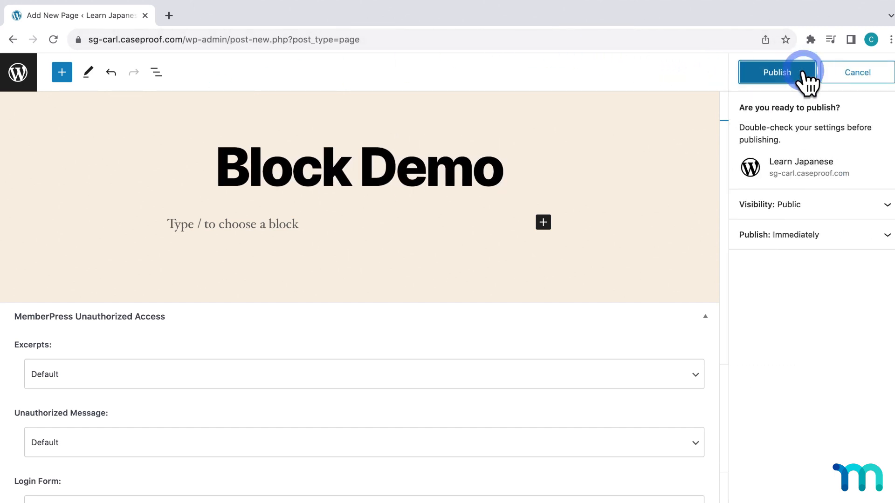
pyautogui.click(803, 73)
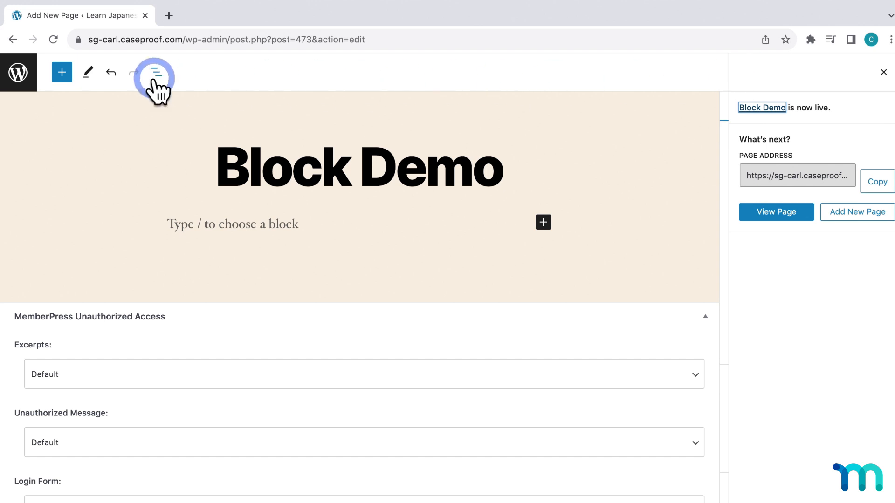
# Step: Insert the MemberPress Account Form block into the Block Demo page and update the page
pyautogui.click(63, 74)
pyautogui.scroll(-20, 141, 252)
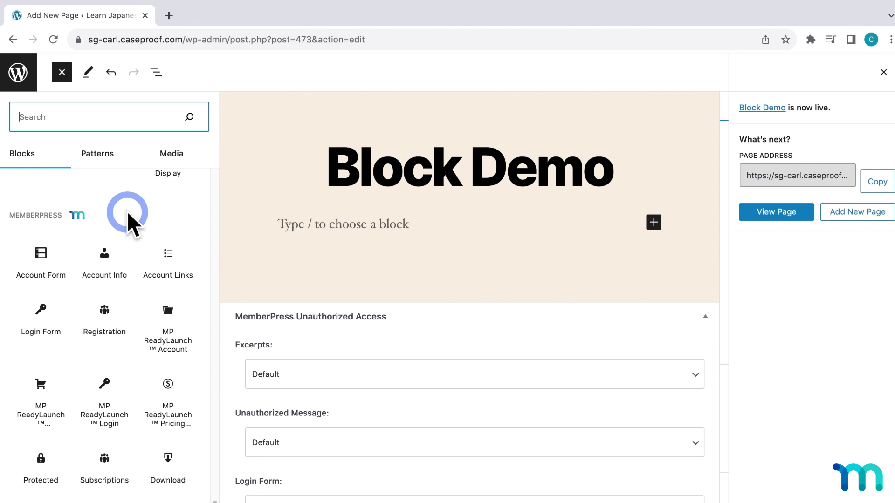
pyautogui.moveTo(47, 252)
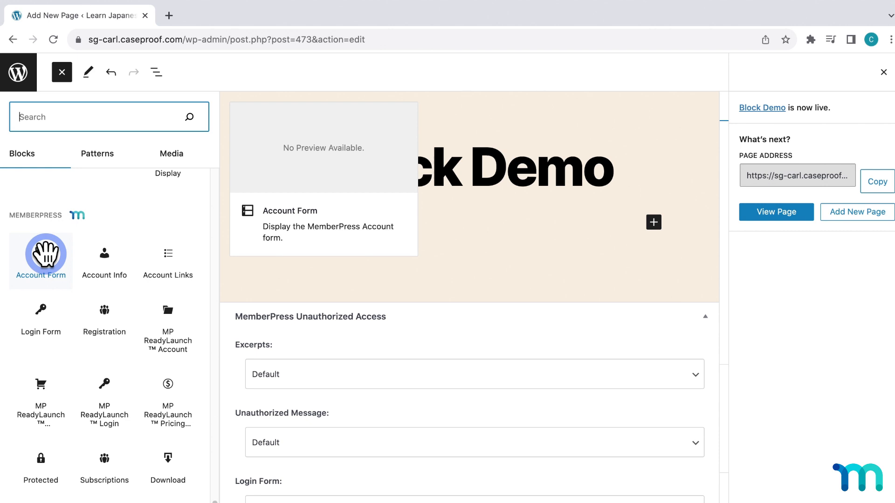
pyautogui.click(42, 278)
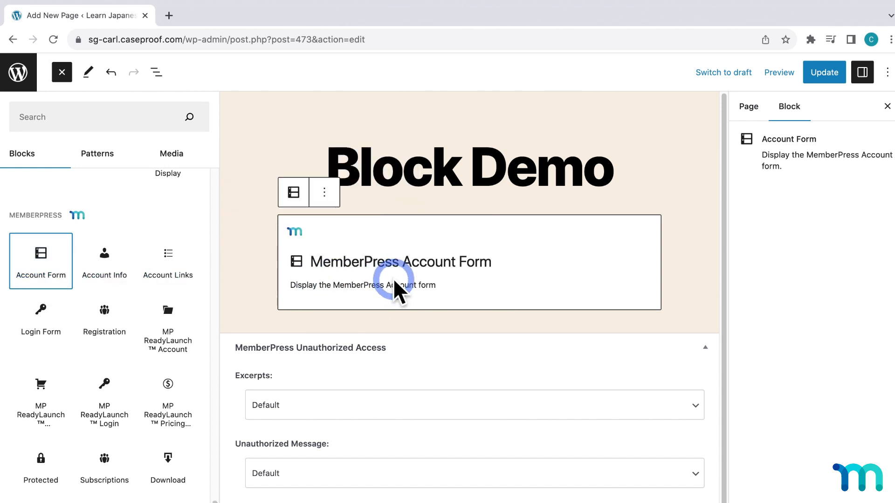
pyautogui.click(817, 69)
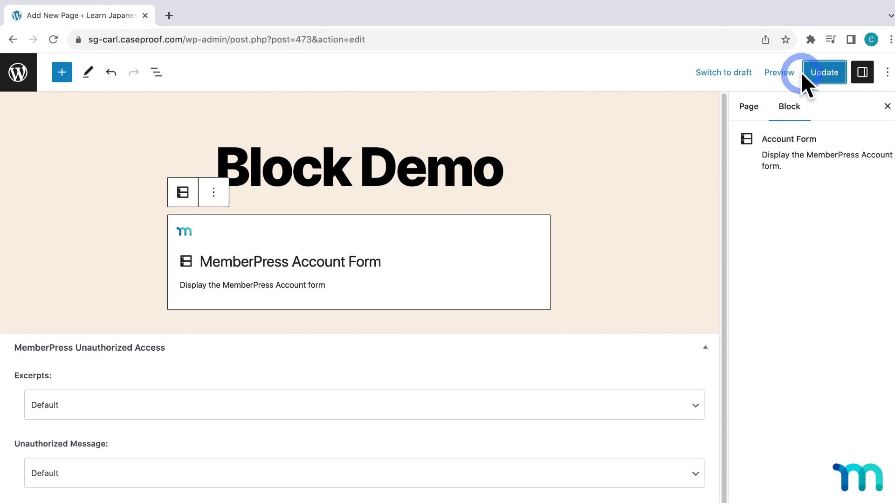
# Step: Open the published Block Demo page in a new browser tab from its permalink and switch to it
pyautogui.click(749, 106)
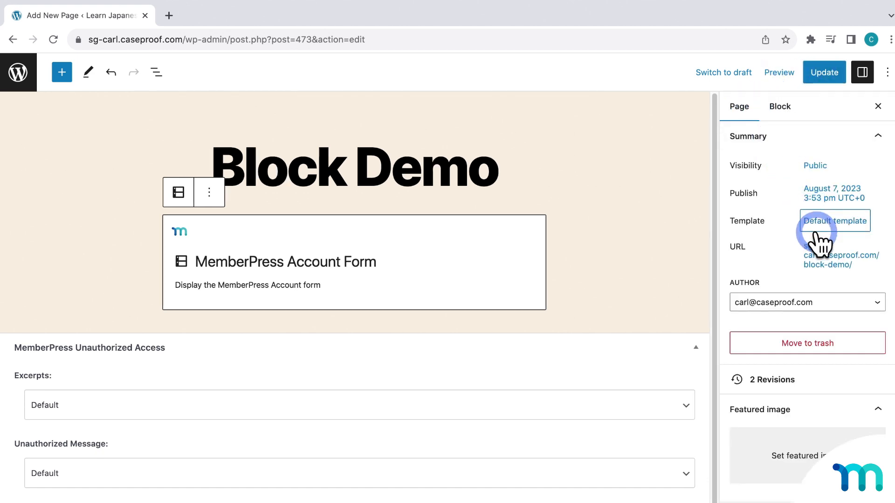
pyautogui.click(819, 256)
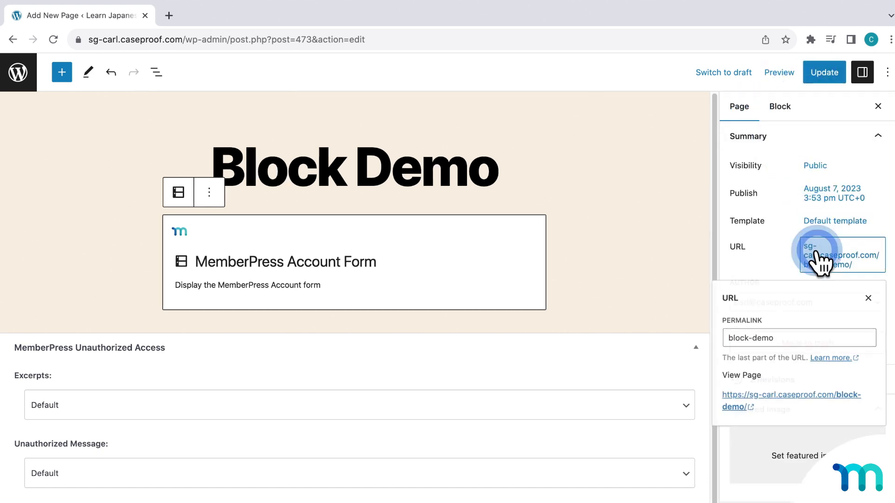
pyautogui.rightClick(779, 395)
pyautogui.click(750, 380)
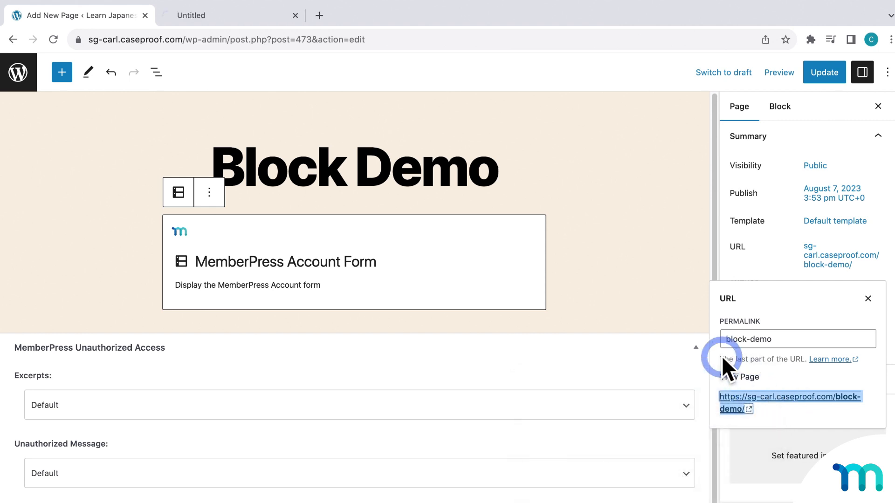
pyautogui.click(276, 18)
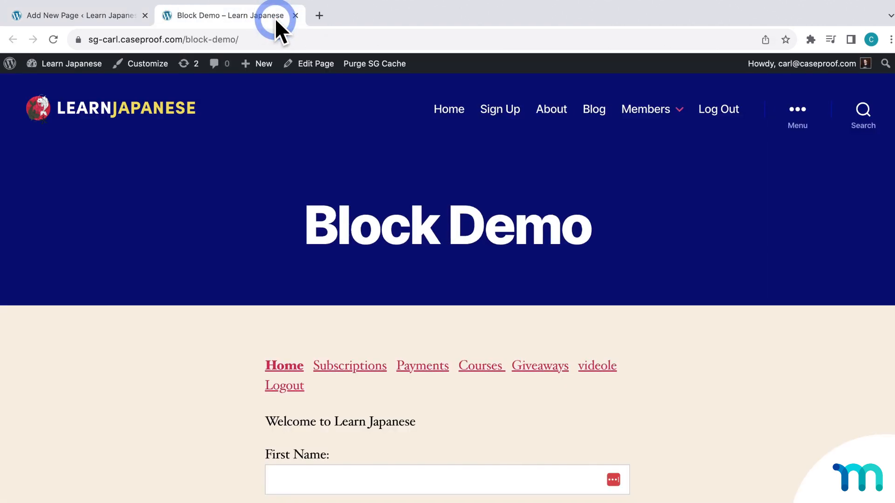
# Step: Review the account form on the live page, checking its Subscriptions and Payments sections before returning to its Home section
pyautogui.click(679, 263)
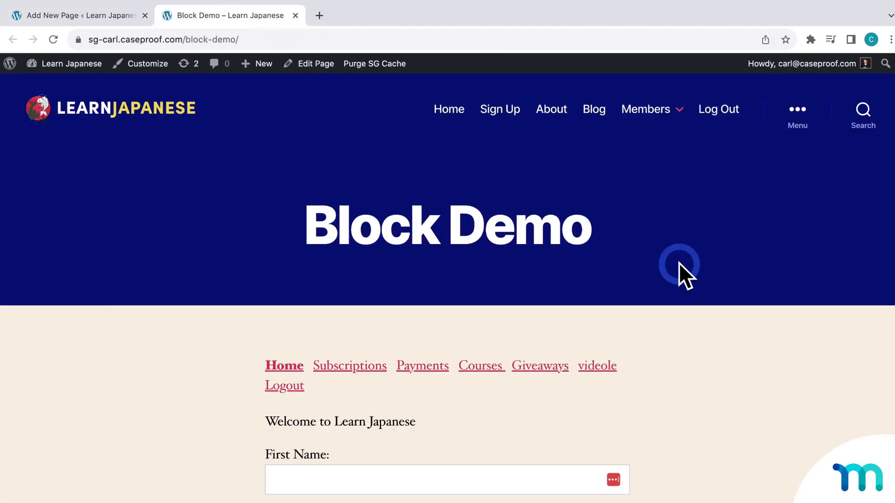
pyautogui.scroll(-5, 663, 286)
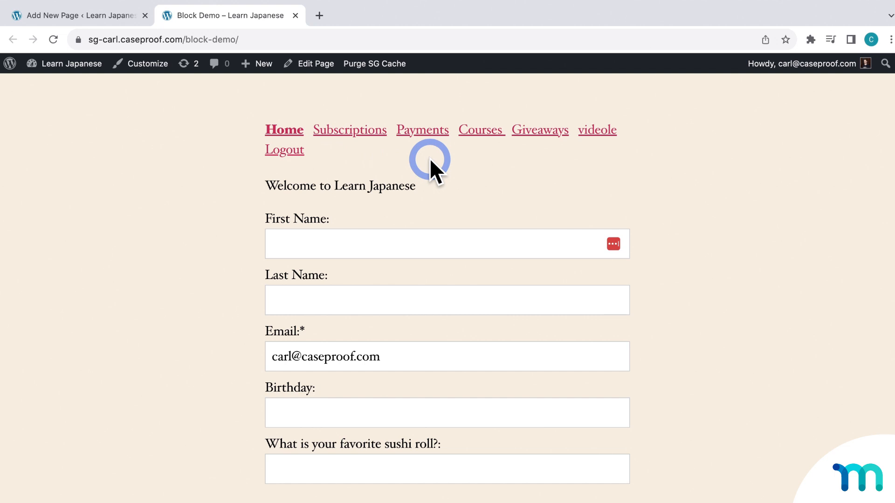
pyautogui.click(370, 135)
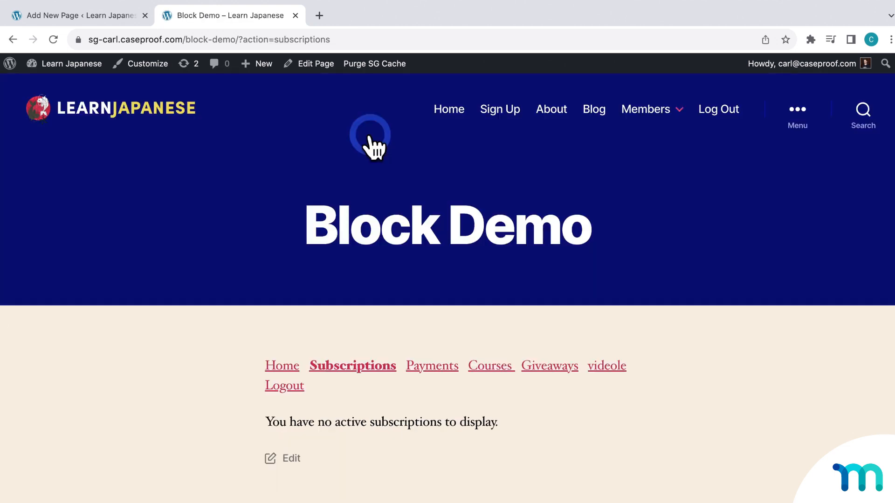
pyautogui.click(436, 370)
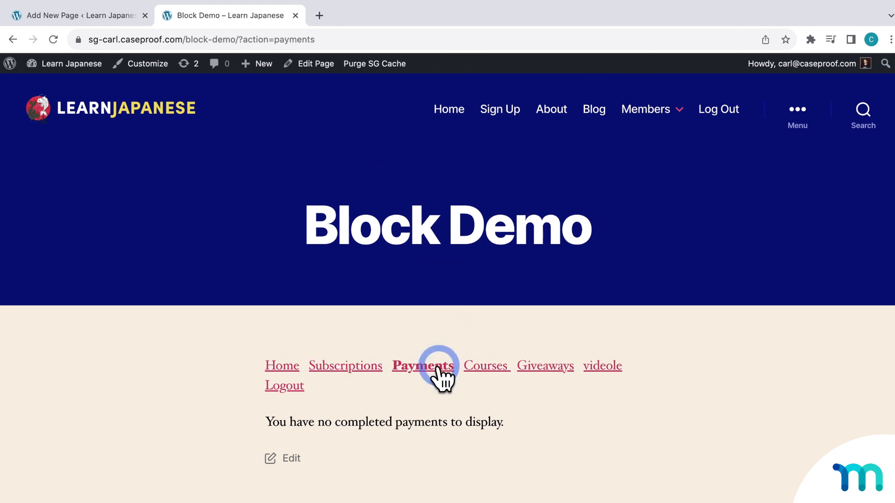
pyautogui.click(286, 368)
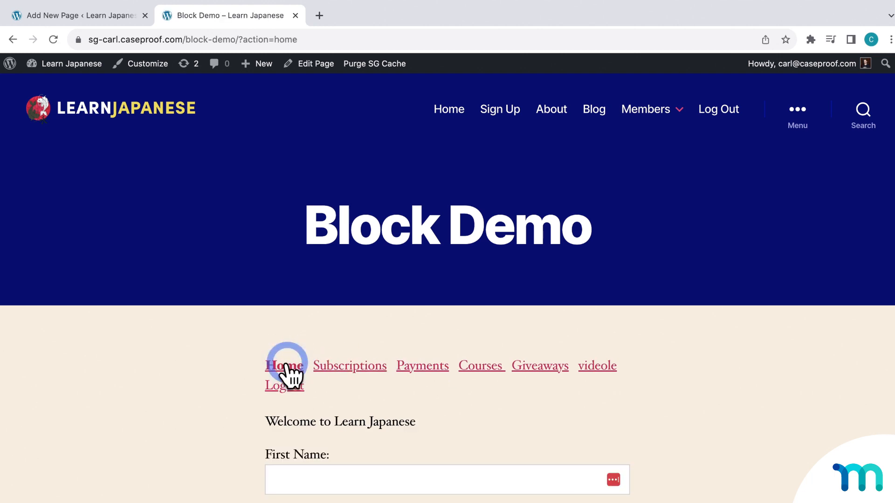
# Step: Return to the page editor and insert the MemberPress Account Info block below the Account Form block
pyautogui.click(120, 19)
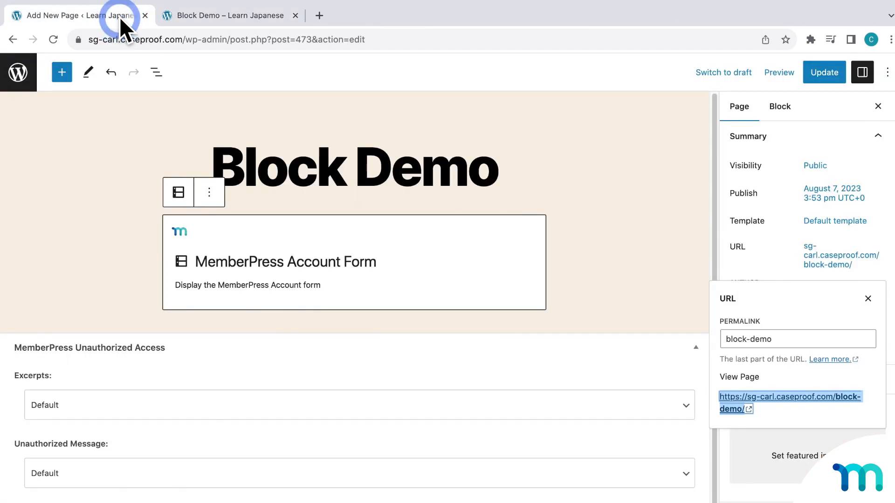
pyautogui.click(61, 72)
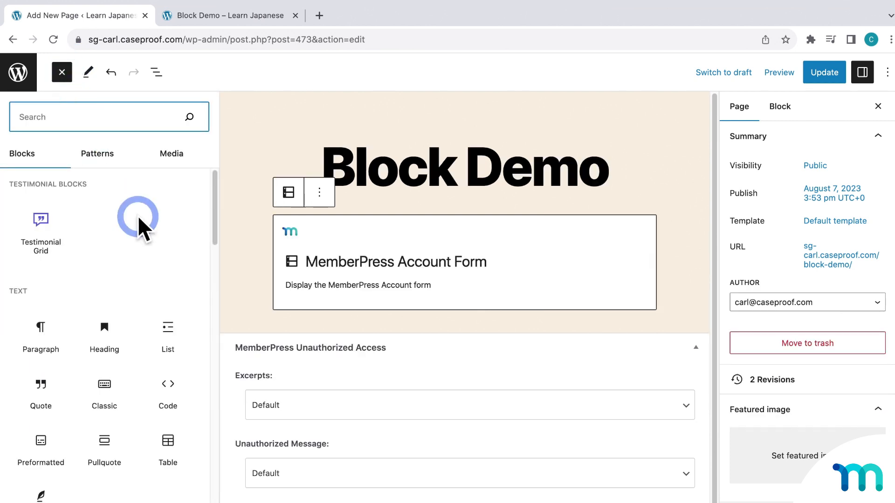
pyautogui.scroll(-15, 172, 257)
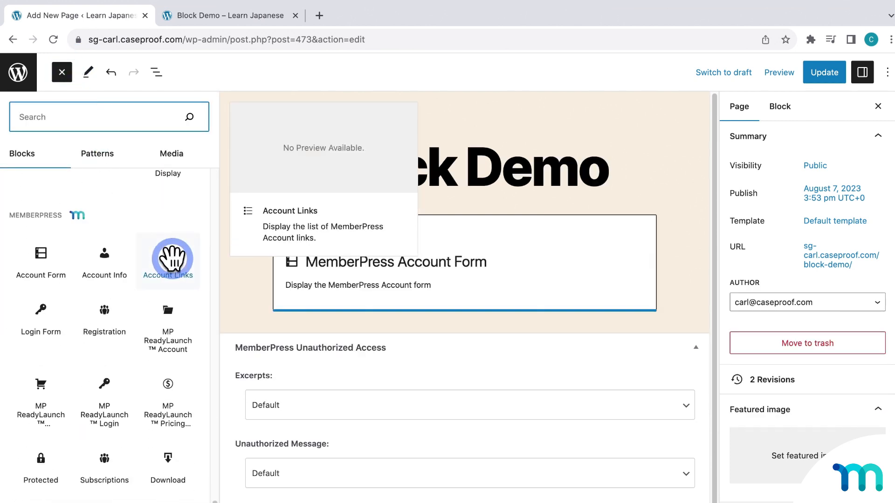
pyautogui.click(104, 257)
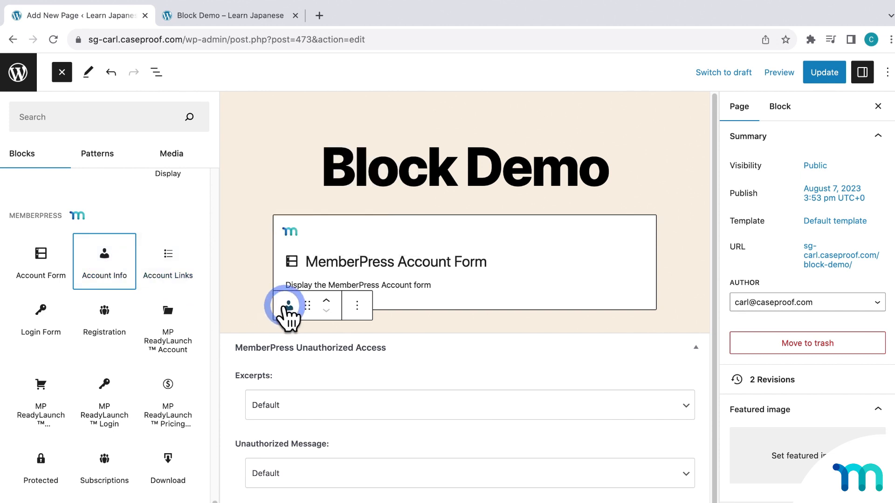
pyautogui.click(359, 308)
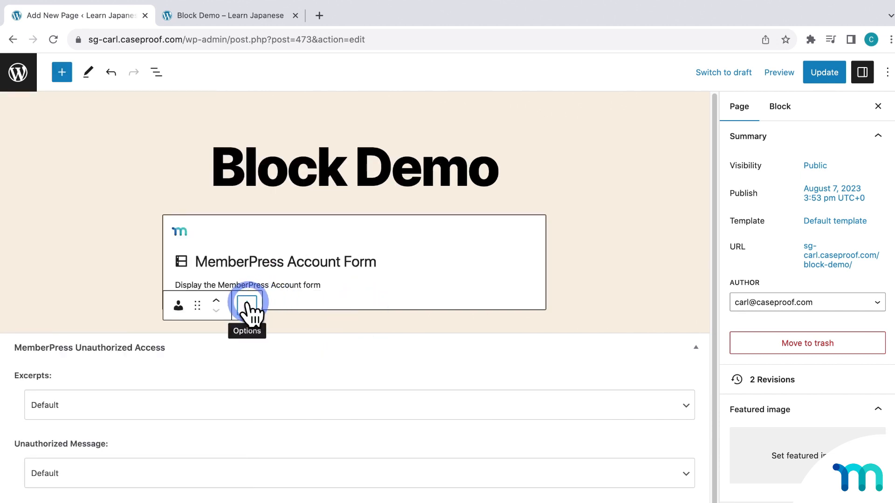
# Step: Set the Account Info block's field slug to user_email
pyautogui.click(775, 112)
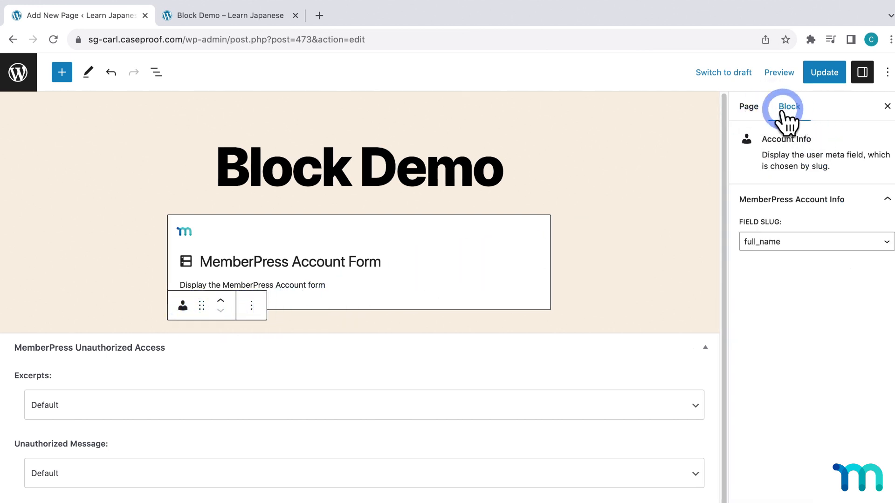
pyautogui.click(816, 240)
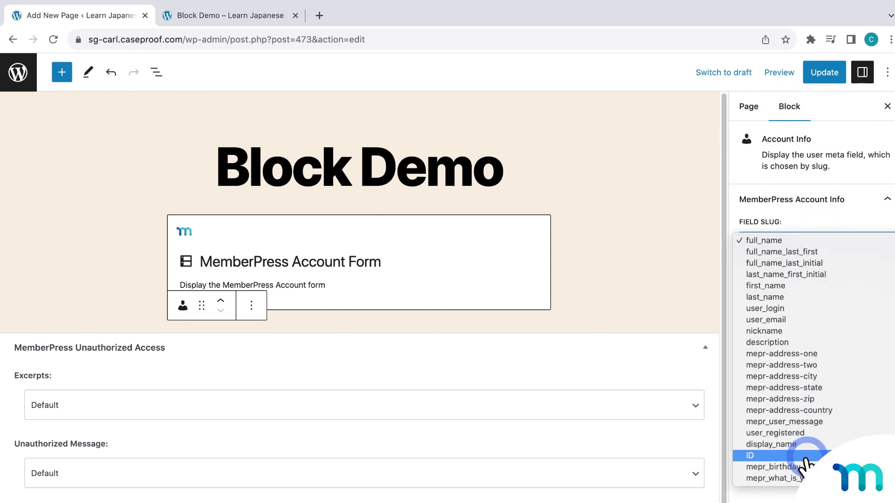
pyautogui.click(811, 322)
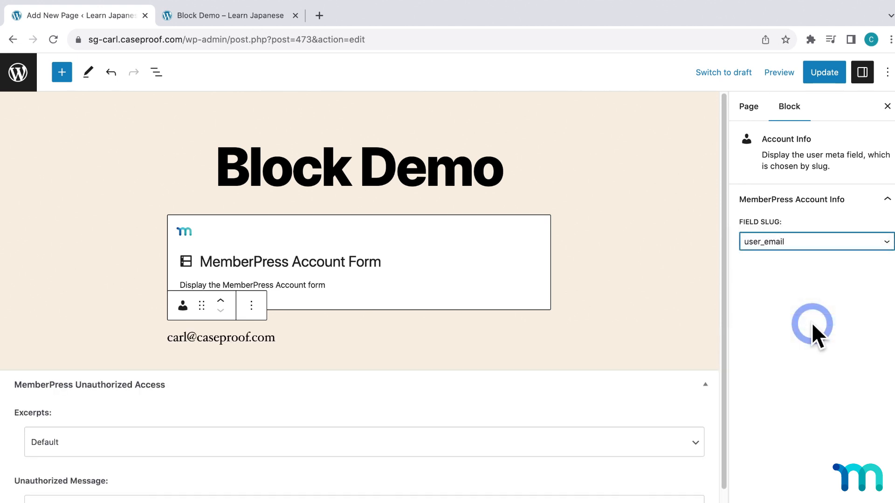
pyautogui.click(812, 323)
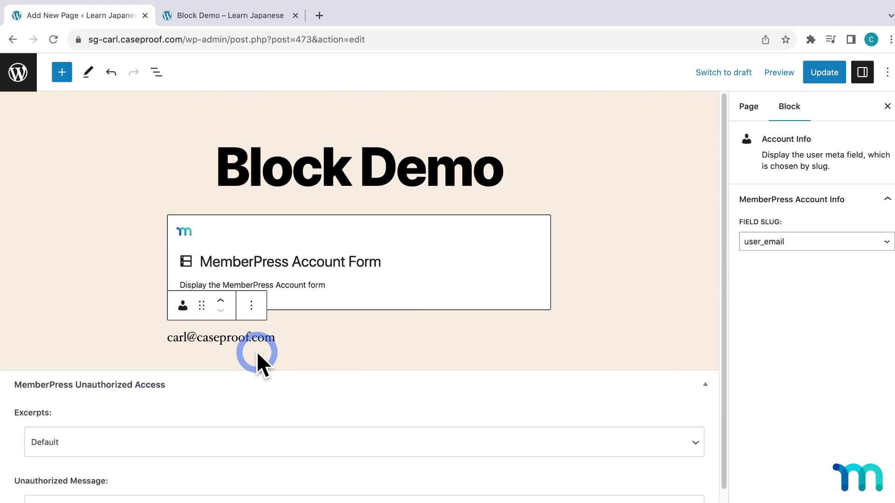
# Step: Remove both the Account Form block and the Account Info block from the Block Demo page
pyautogui.click(251, 245)
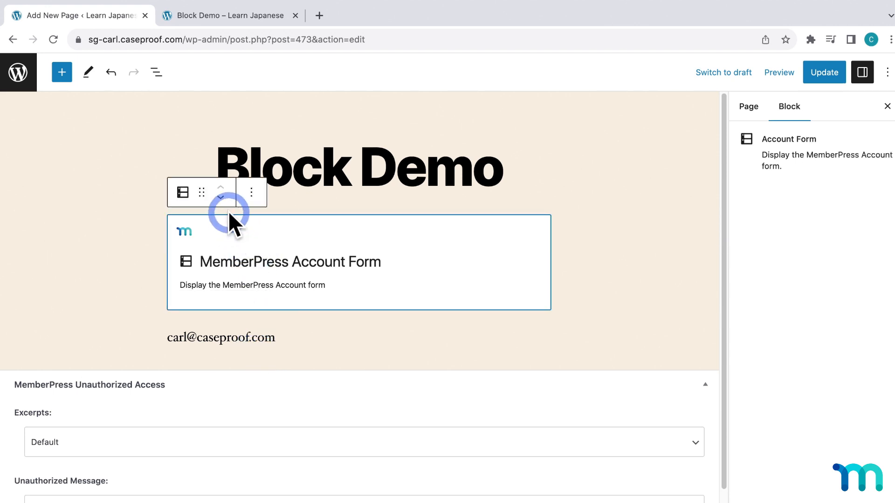
pyautogui.click(251, 192)
pyautogui.click(320, 490)
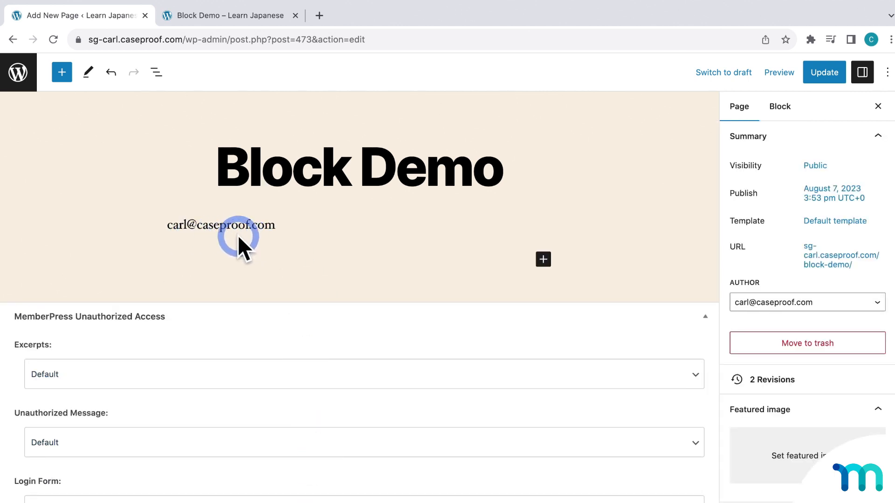
pyautogui.click(237, 226)
pyautogui.click(219, 193)
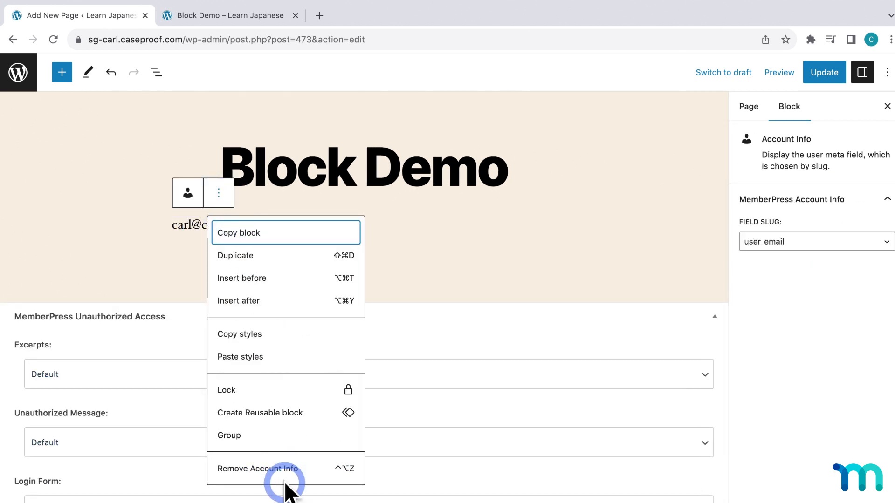
pyautogui.click(285, 478)
# Step: Insert the MemberPress Account Links block into the empty Block Demo page
pyautogui.click(62, 72)
pyautogui.scroll(-5, 149, 335)
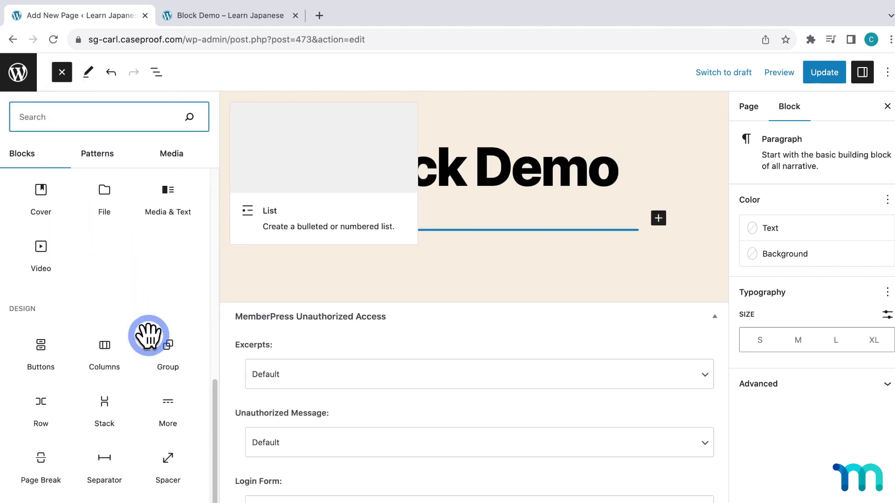
pyautogui.scroll(-10, 158, 340)
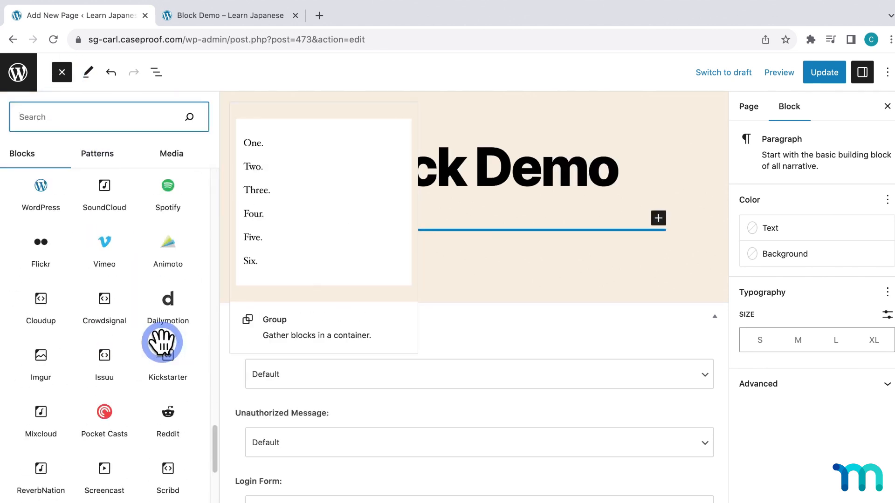
pyautogui.scroll(-10, 162, 342)
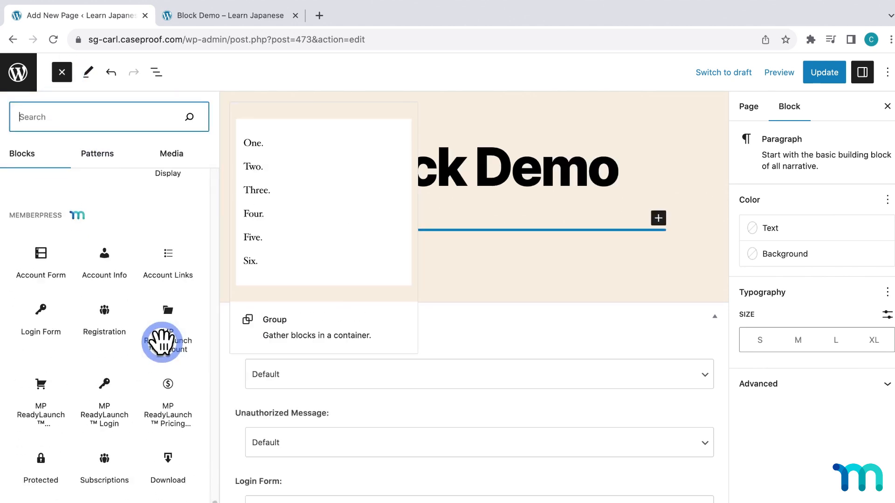
pyautogui.click(178, 261)
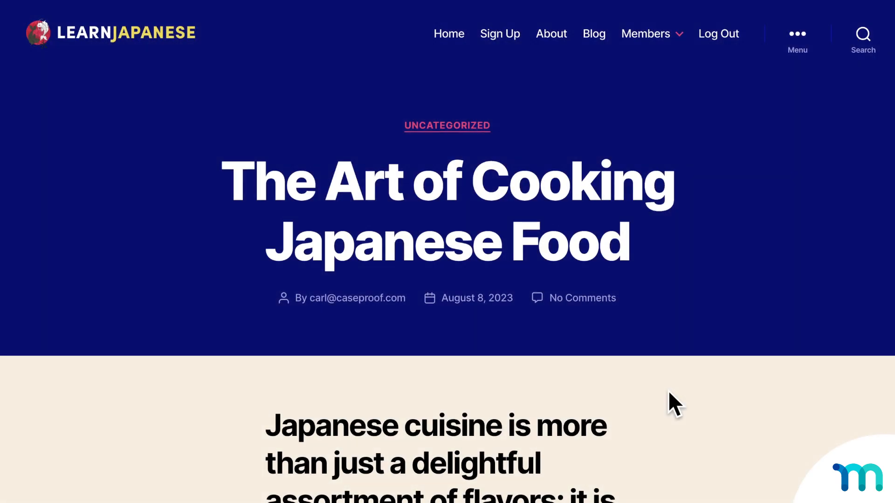
pyautogui.scroll(-20, 667, 390)
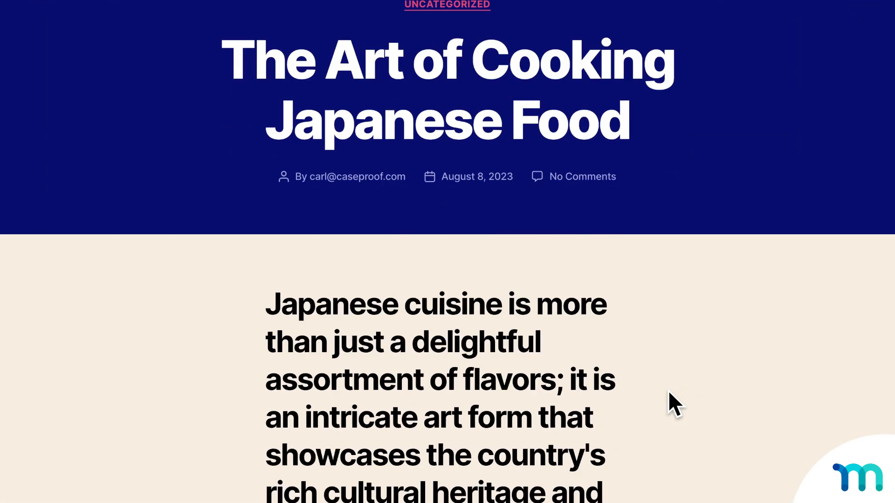
pyautogui.scroll(-20, 667, 390)
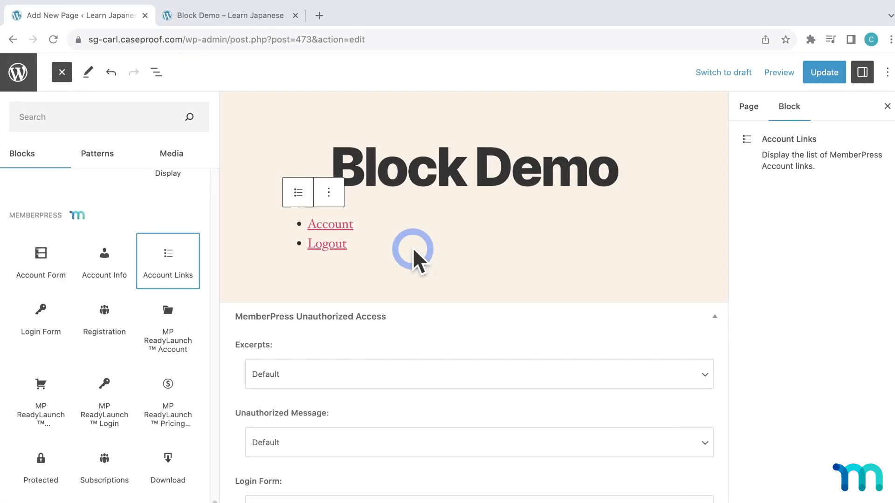
# Step: Update the Block Demo page and open its permalink in an incognito window
pyautogui.click(815, 75)
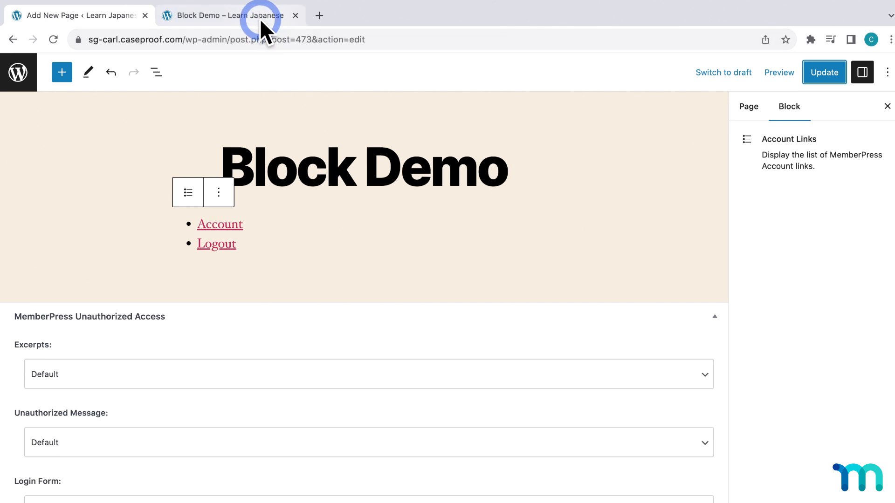
pyautogui.click(757, 105)
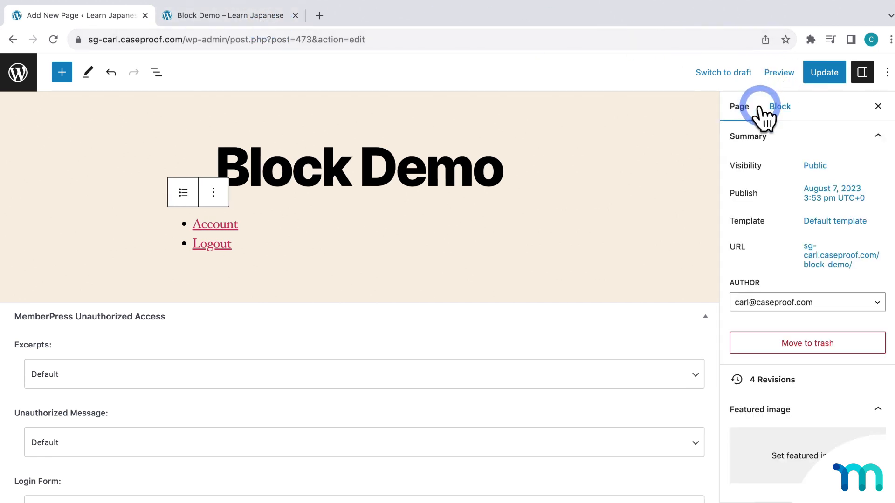
pyautogui.click(834, 251)
pyautogui.rightClick(765, 397)
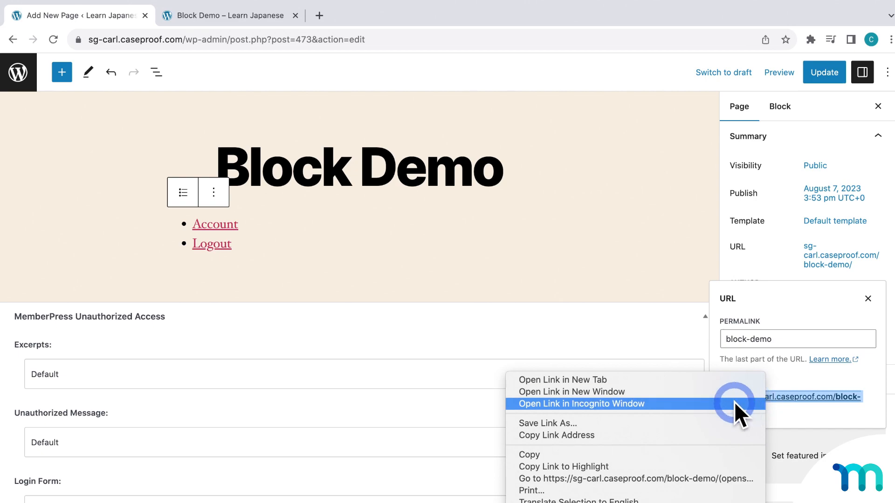
pyautogui.click(734, 403)
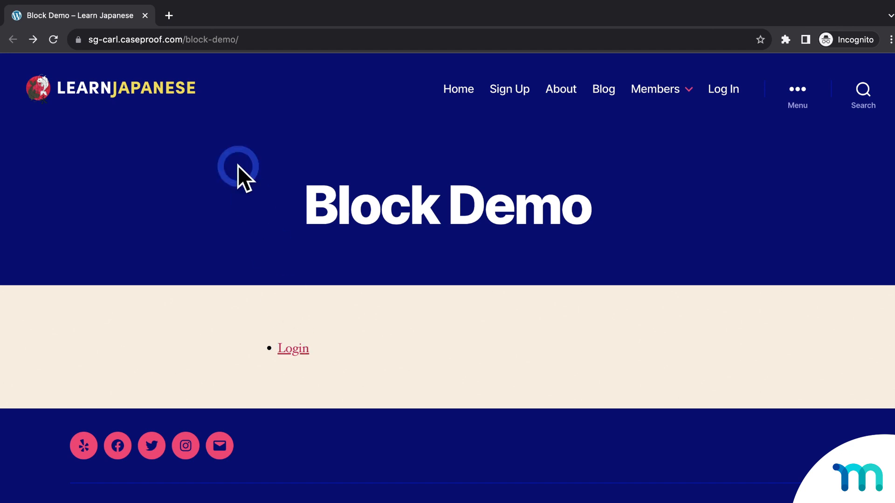
# Step: Copy the Block Demo page's web address from the incognito window
pyautogui.click(227, 41)
pyautogui.rightClick(227, 41)
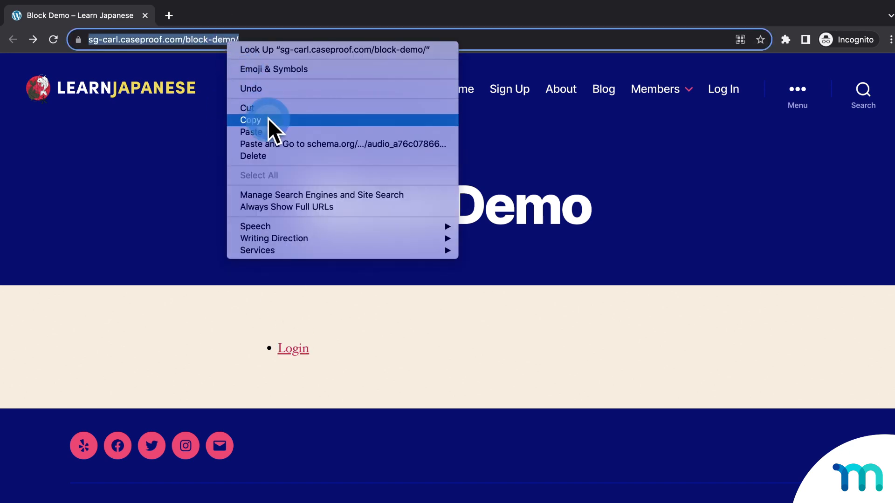
pyautogui.click(268, 119)
# Step: Follow the Login link on the page and log in with the member's username and account password
pyautogui.click(298, 349)
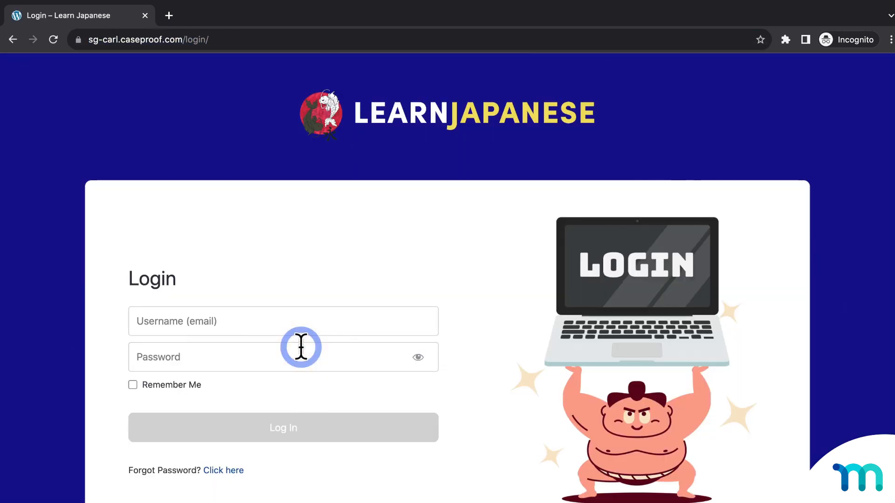
pyautogui.click(308, 319)
pyautogui.write('danielson')
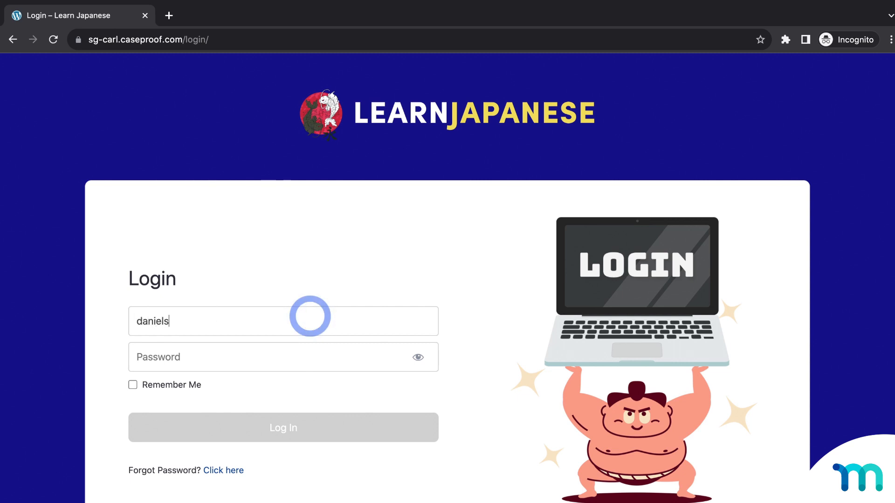
pyautogui.press('Tab')
pyautogui.write('••••••••')
pyautogui.press('Return')
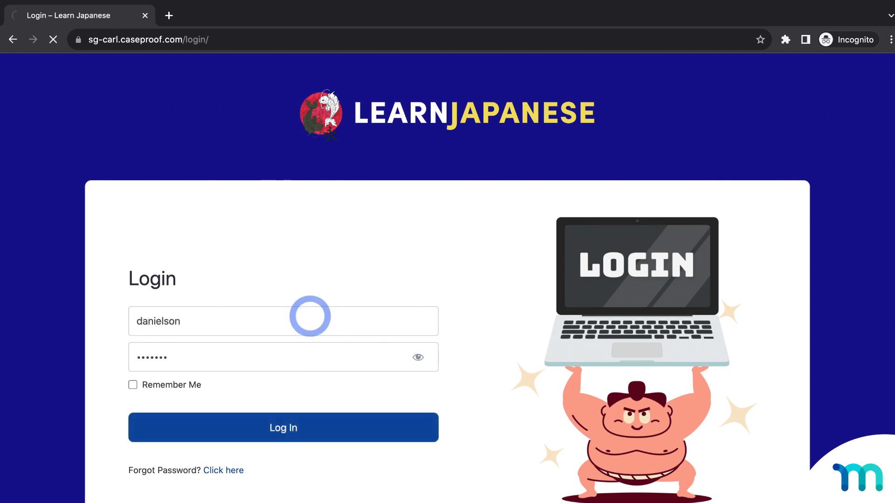
# Step: Open the copied Block Demo address in the incognito window as the logged-in member, view the account links, and close the window
pyautogui.click(421, 43)
pyautogui.press('super+v')
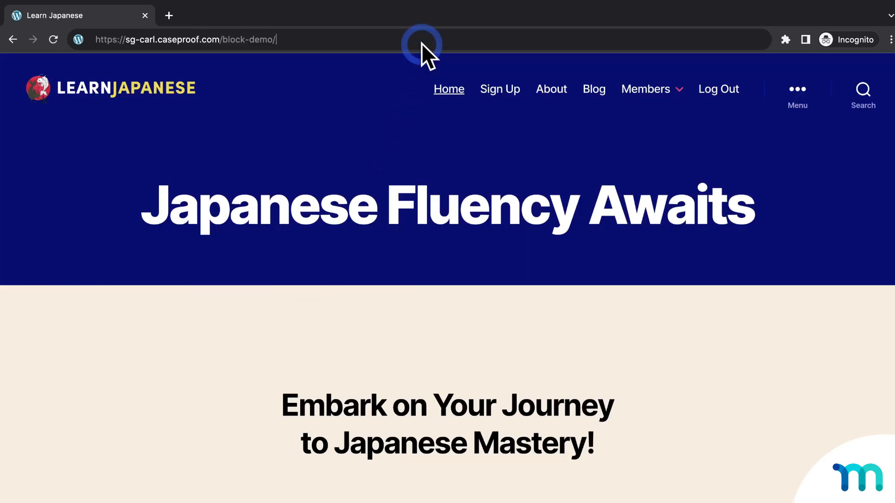
pyautogui.press('Return')
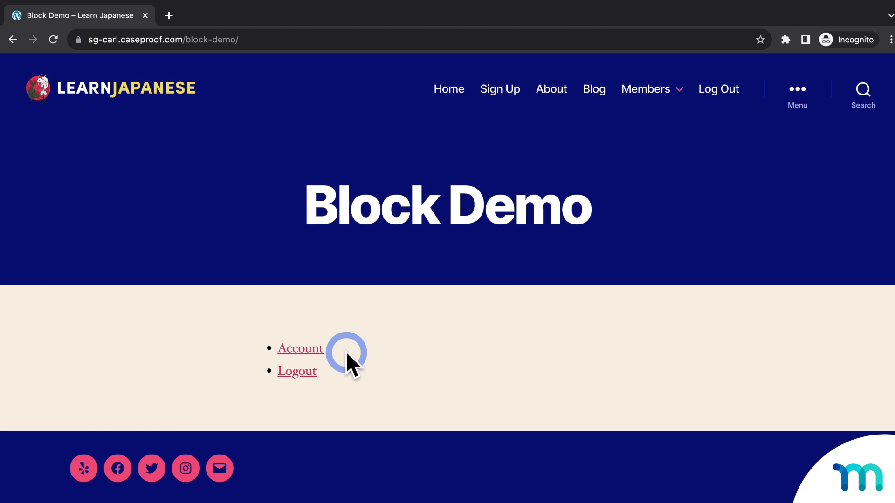
pyautogui.click(145, 15)
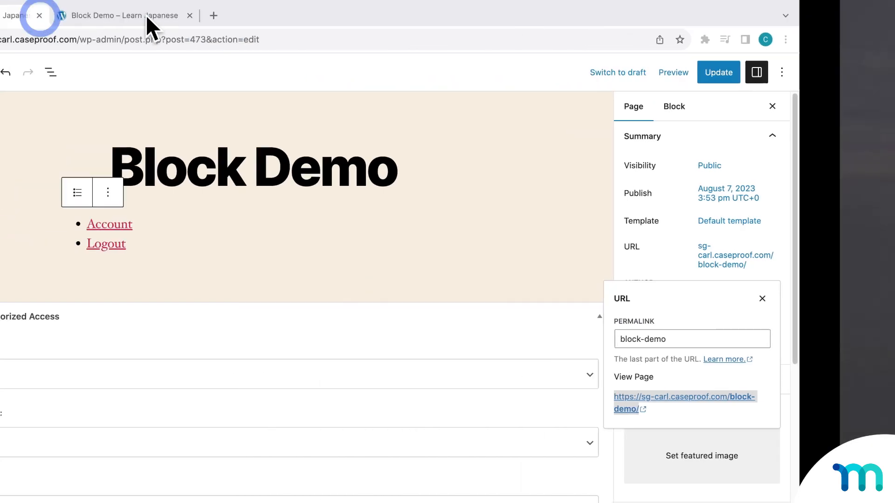
# Step: Remove the Account Links block from the Block Demo page
pyautogui.click(202, 149)
pyautogui.click(225, 198)
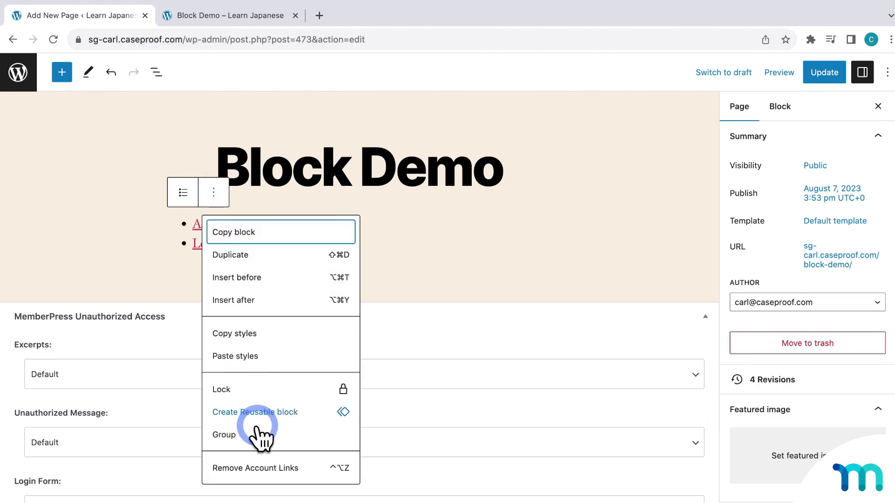
pyautogui.click(266, 474)
pyautogui.click(145, 191)
# Step: Insert the MemberPress Login Form block into the empty Block Demo page
pyautogui.click(62, 73)
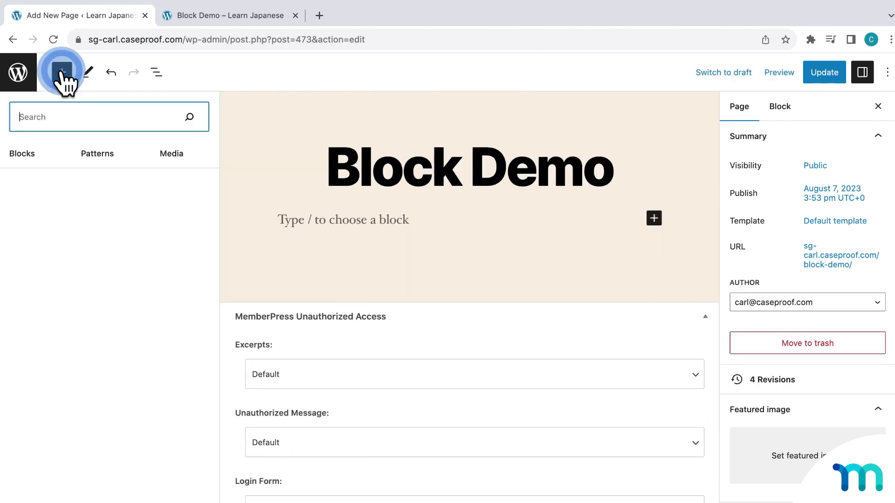
pyautogui.scroll(-10, 121, 254)
pyautogui.scroll(-20, 121, 254)
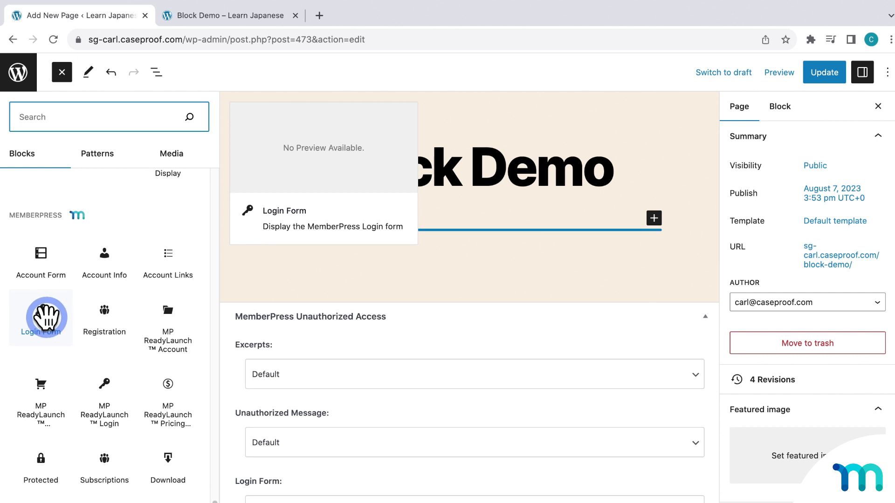
pyautogui.click(47, 317)
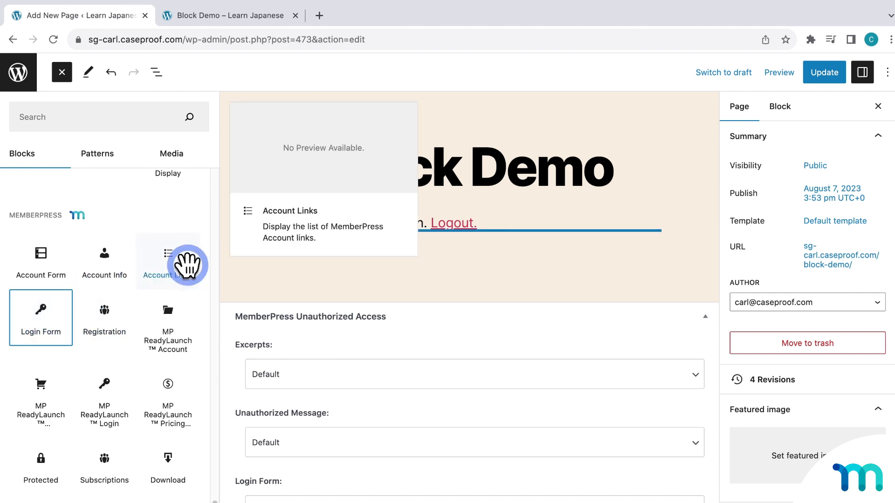
# Step: Switch the Login Form block's Login Redirect URL option on and back off
pyautogui.click(413, 223)
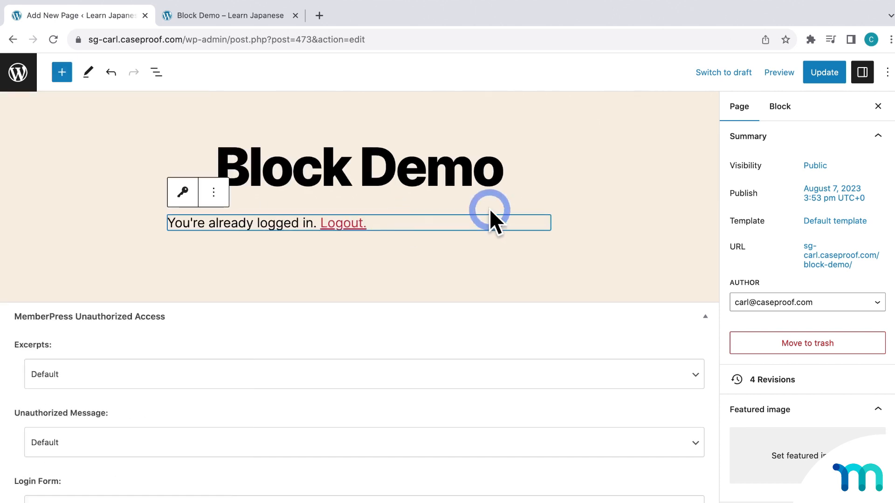
pyautogui.click(771, 111)
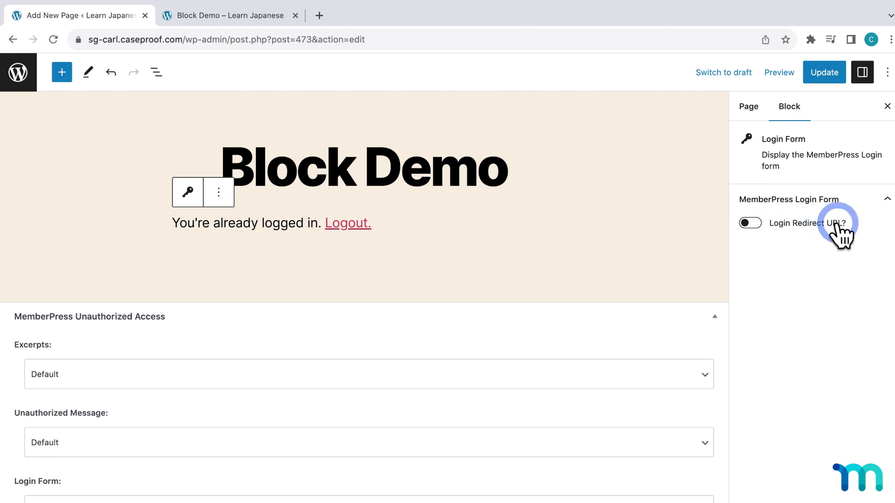
pyautogui.click(757, 224)
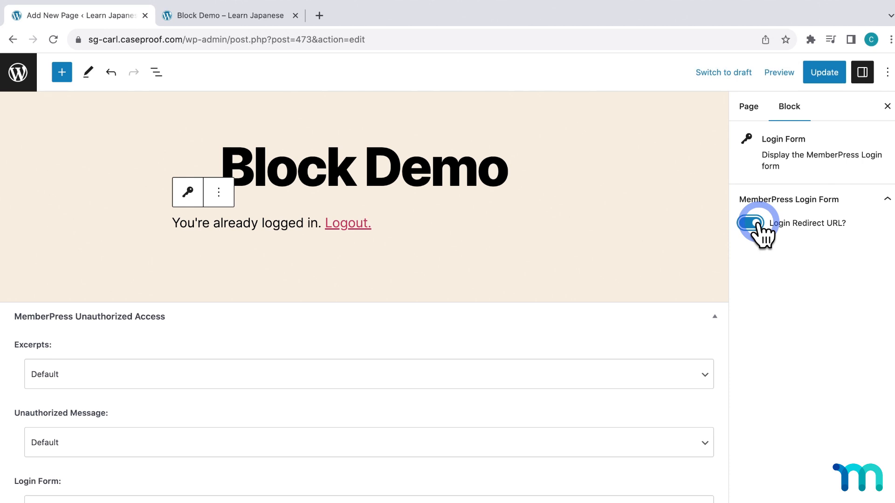
pyautogui.click(757, 223)
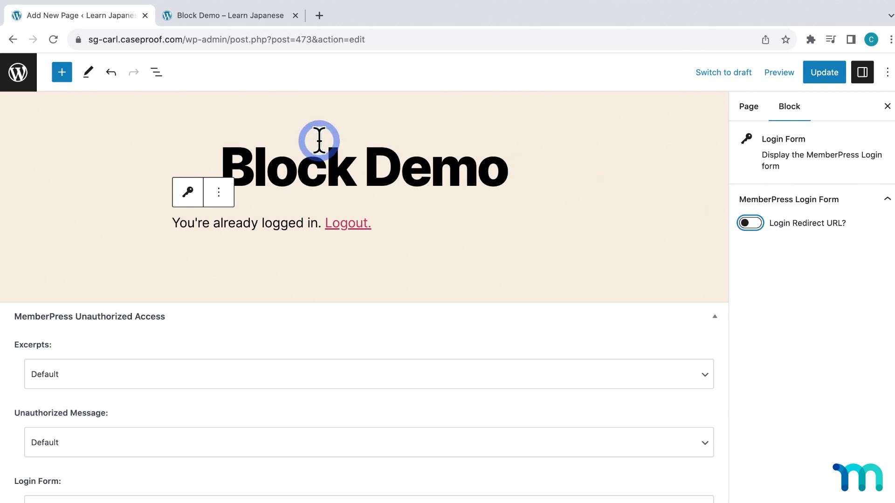
# Step: Open the MemberPress account settings in a new tab, examine the login and logout redirect URLs, and return to the page editor
pyautogui.rightClick(19, 77)
pyautogui.click(21, 79)
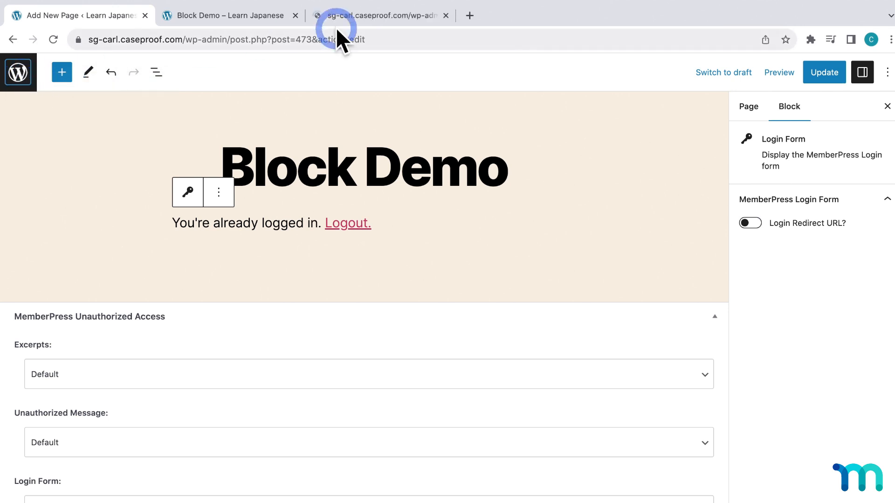
pyautogui.click(373, 18)
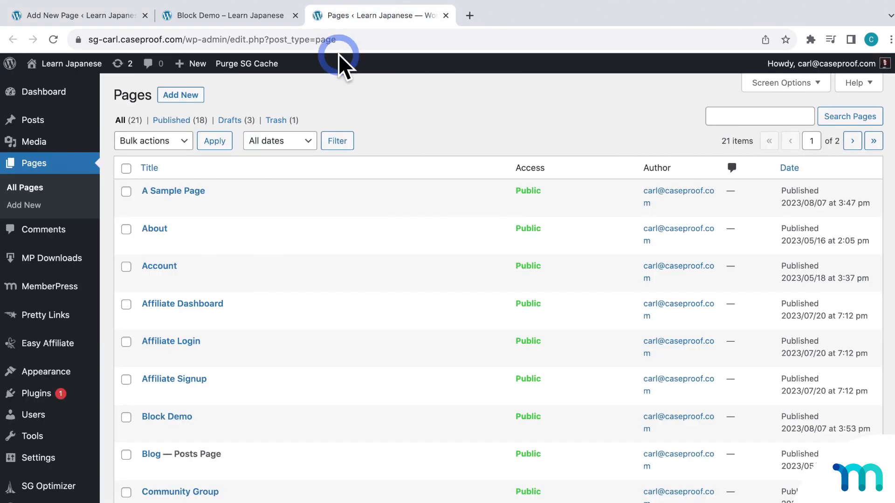
pyautogui.moveTo(21, 288)
pyautogui.click(140, 424)
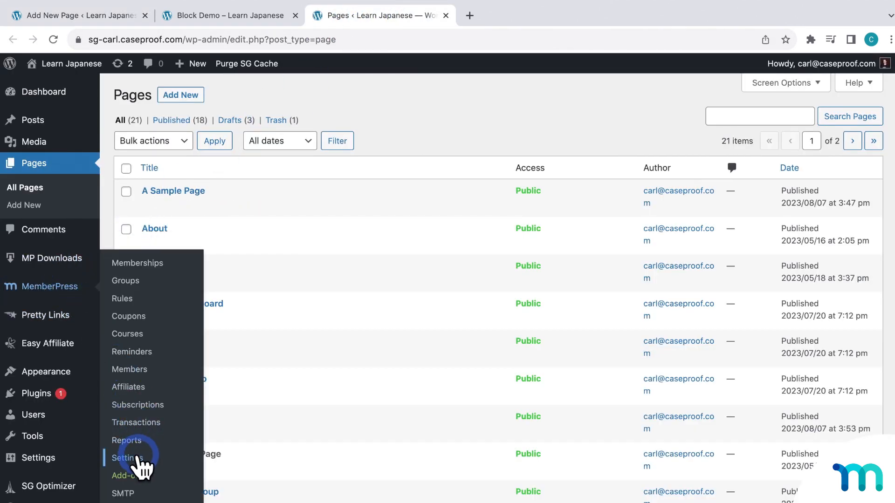
pyautogui.click(138, 458)
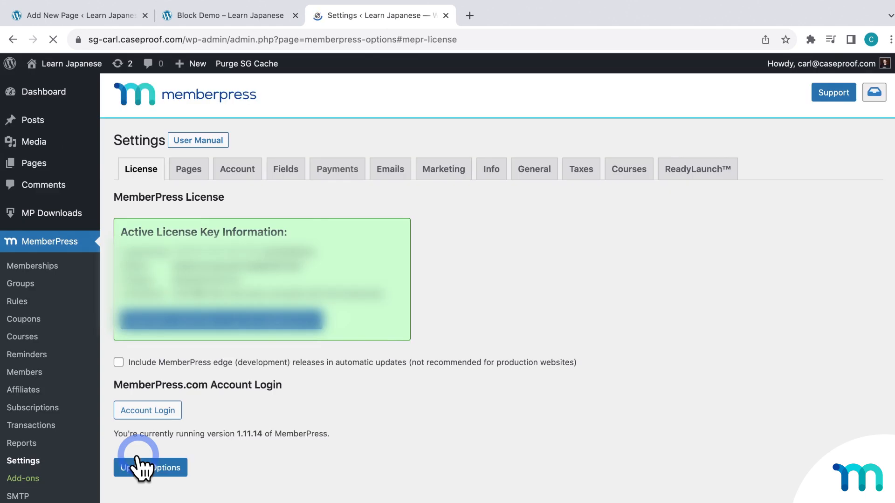
pyautogui.click(254, 174)
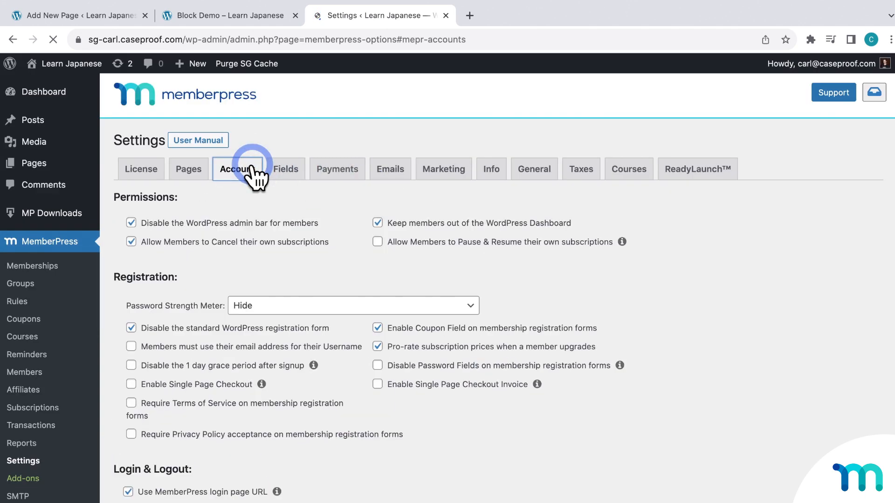
pyautogui.scroll(-8, 471, 176)
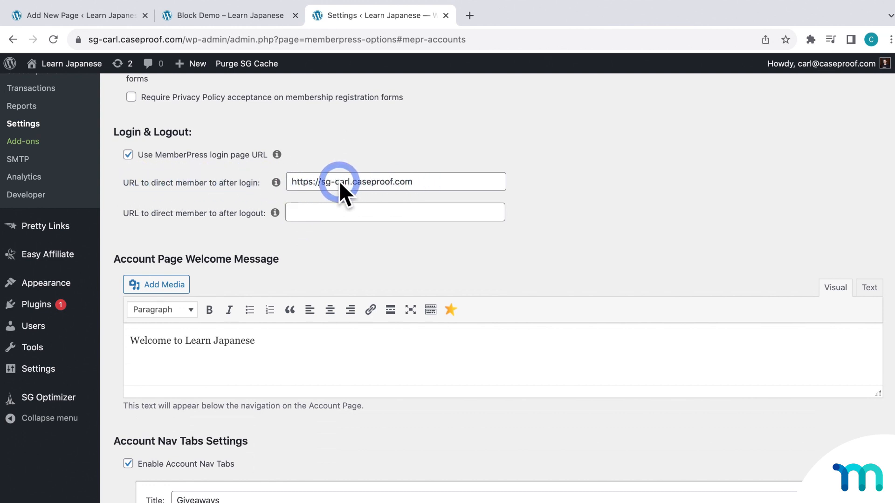
pyautogui.click(446, 15)
pyautogui.click(102, 16)
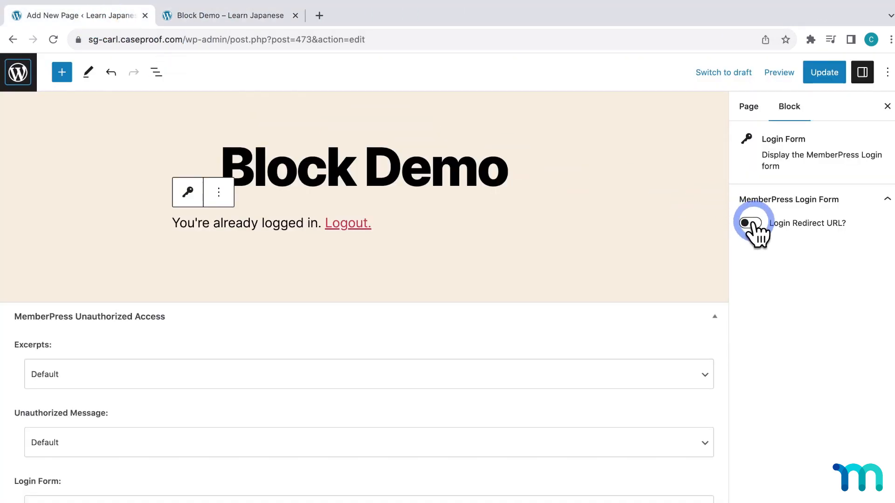
# Step: Update the Block Demo page with the Login Form block and open its permalink in an incognito window
pyautogui.click(810, 73)
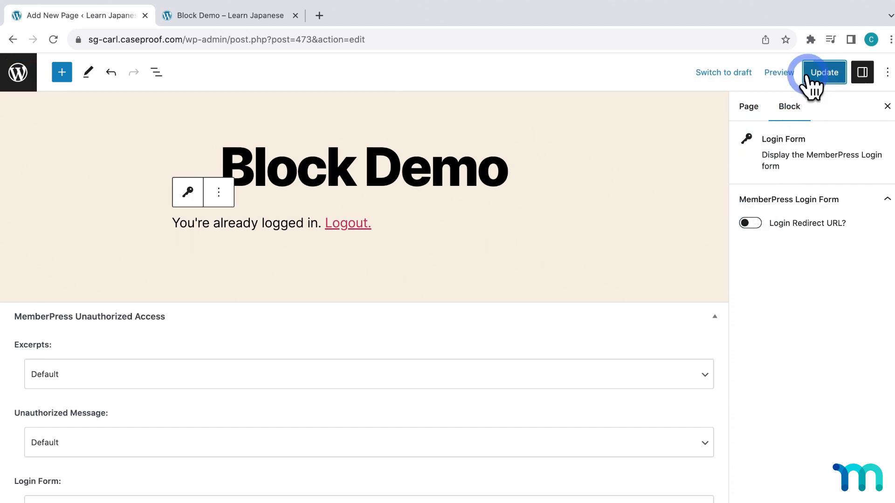
pyautogui.click(749, 108)
pyautogui.click(821, 257)
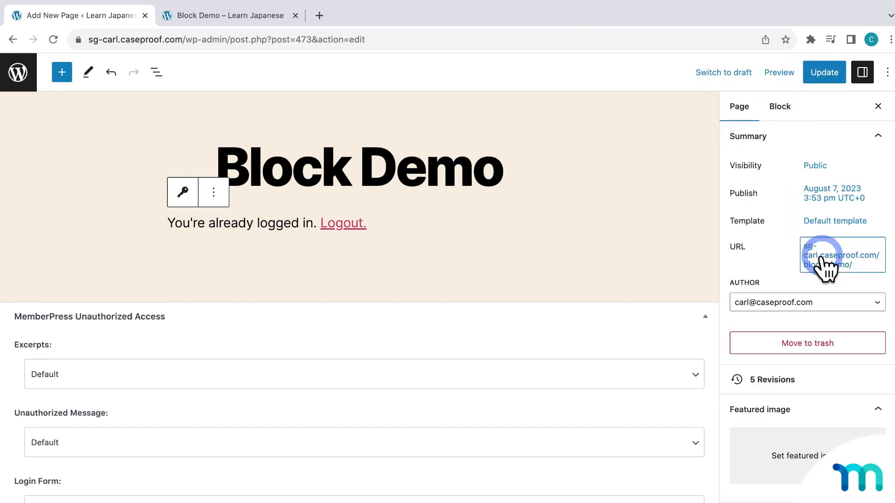
pyautogui.rightClick(744, 402)
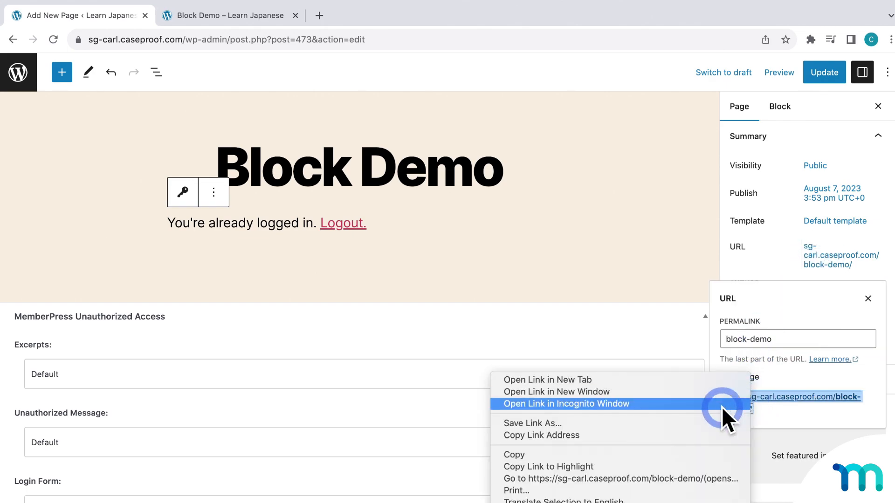
pyautogui.click(722, 404)
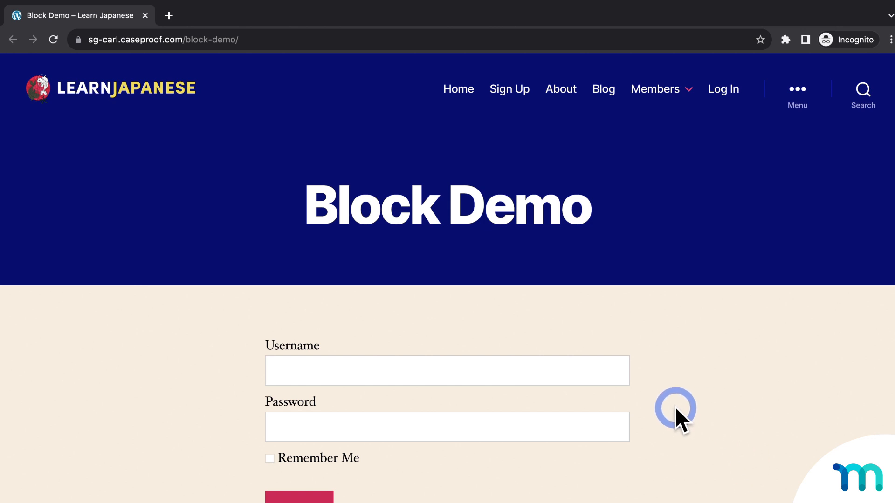
# Step: Log in through the Block Demo page's form with the member's username and account password, check the page, and close the incognito window
pyautogui.click(603, 369)
pyautogui.write('danielson')
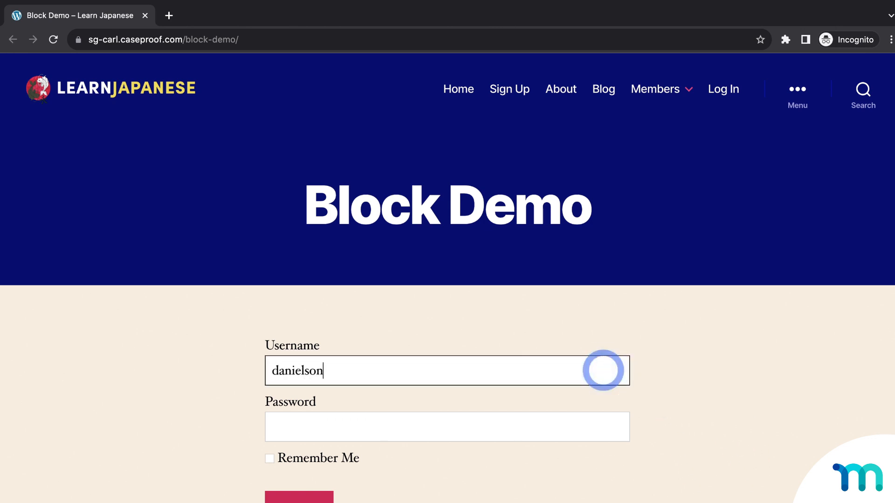
pyautogui.press('Tab')
pyautogui.write('•••••••')
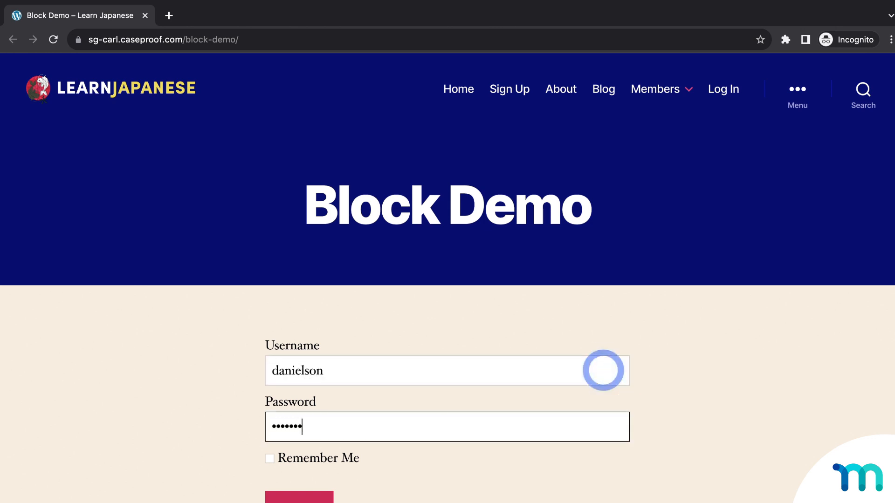
pyautogui.click(312, 497)
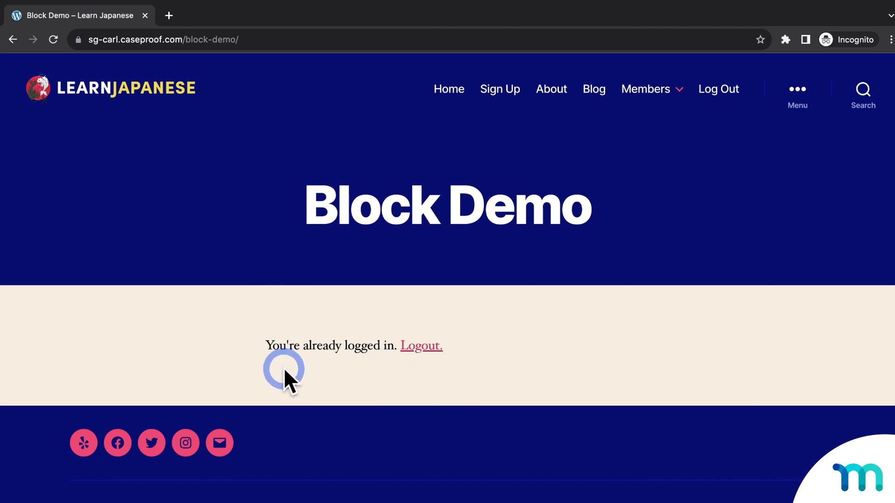
pyautogui.click(145, 16)
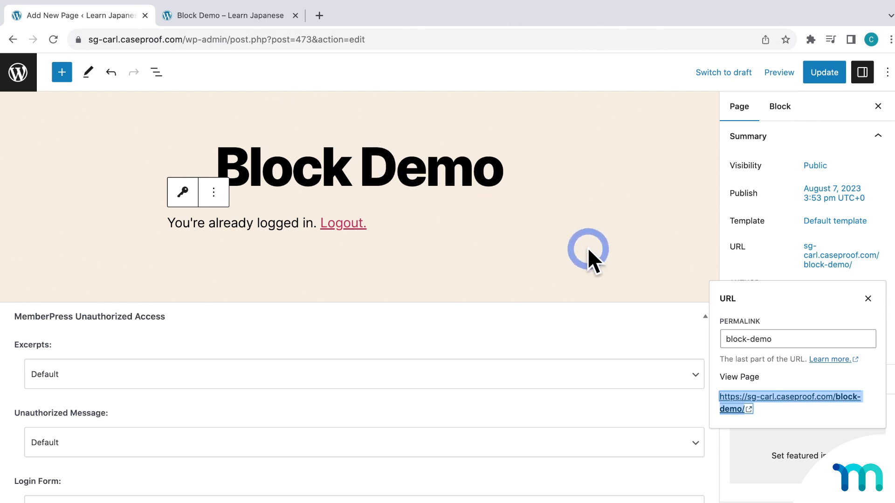
# Step: Enable the Login Redirect URL option for the Login Form block
pyautogui.click(597, 254)
pyautogui.click(278, 226)
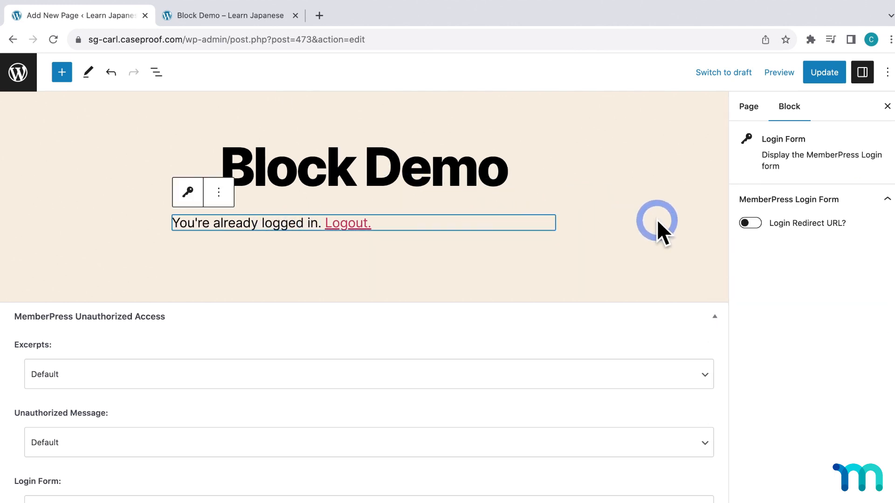
pyautogui.click(750, 224)
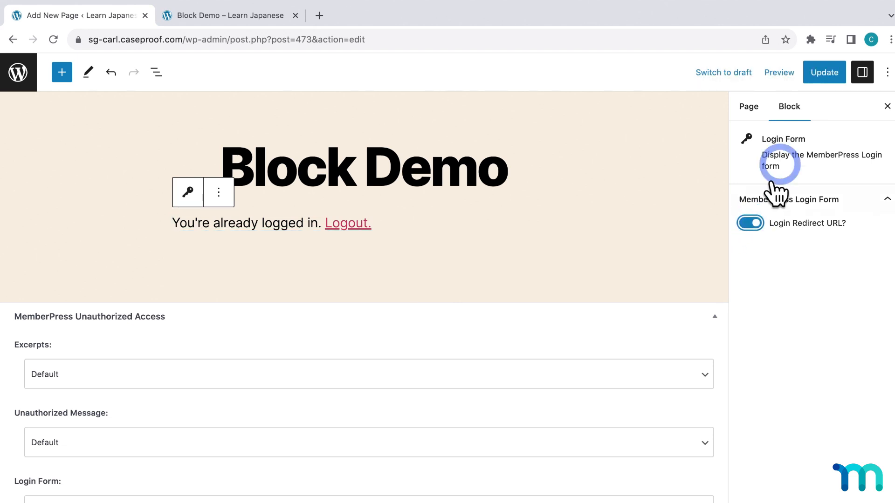
# Step: Update the page with the login redirect setting and open its permalink in a new incognito window
pyautogui.click(820, 75)
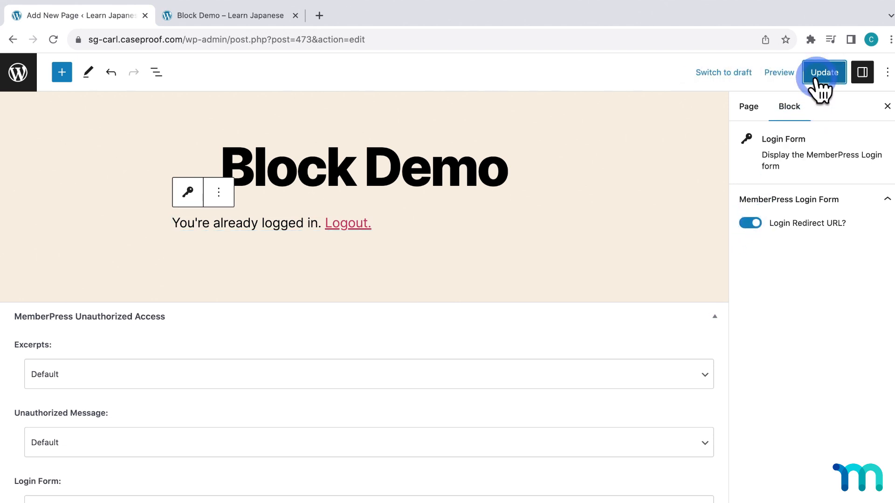
pyautogui.click(745, 105)
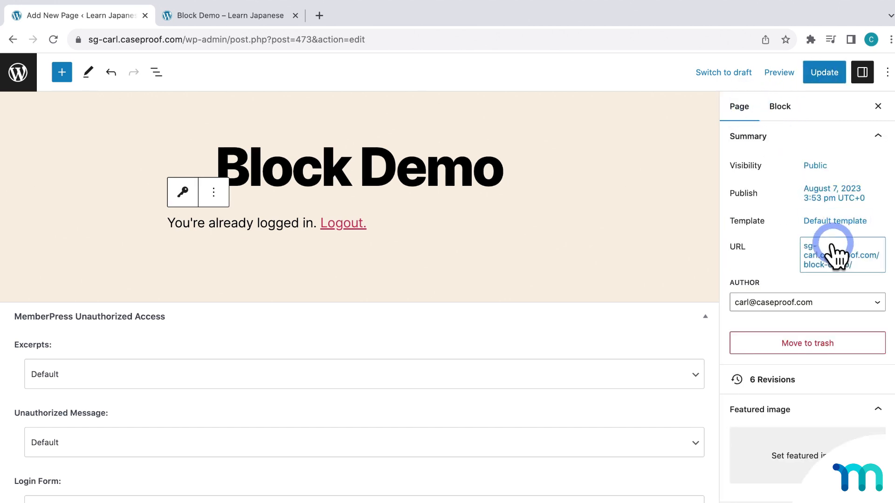
pyautogui.click(826, 257)
pyautogui.rightClick(764, 399)
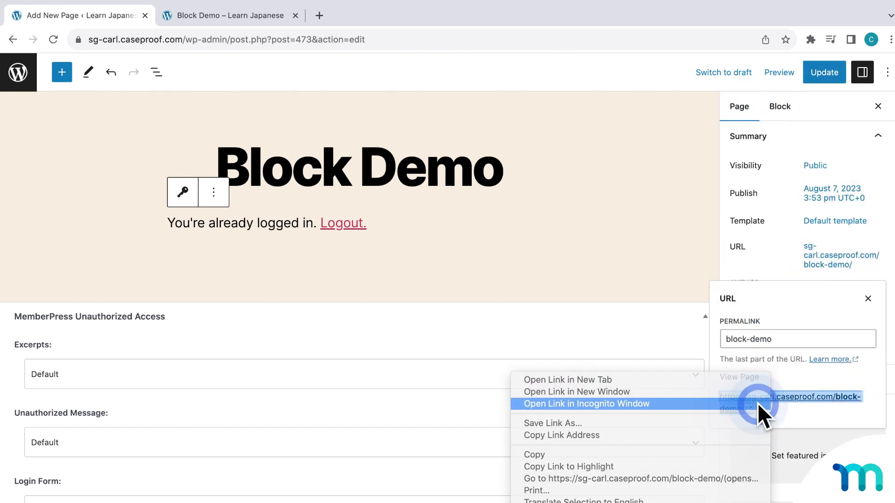
pyautogui.click(756, 402)
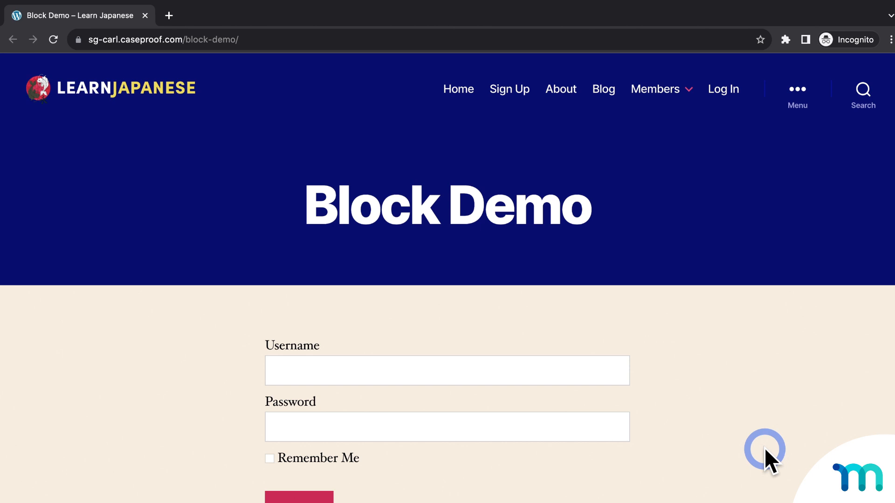
# Step: Enter the member's username and account password in the Block Demo login form and log in to test the redirect
pyautogui.click(609, 378)
pyautogui.write('dani')
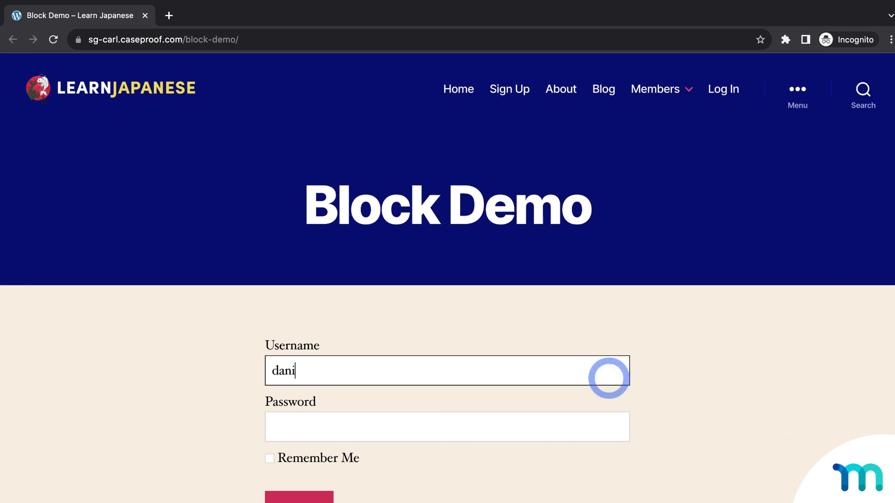
pyautogui.write('elson')
pyautogui.press('Tab')
pyautogui.write('•••••••')
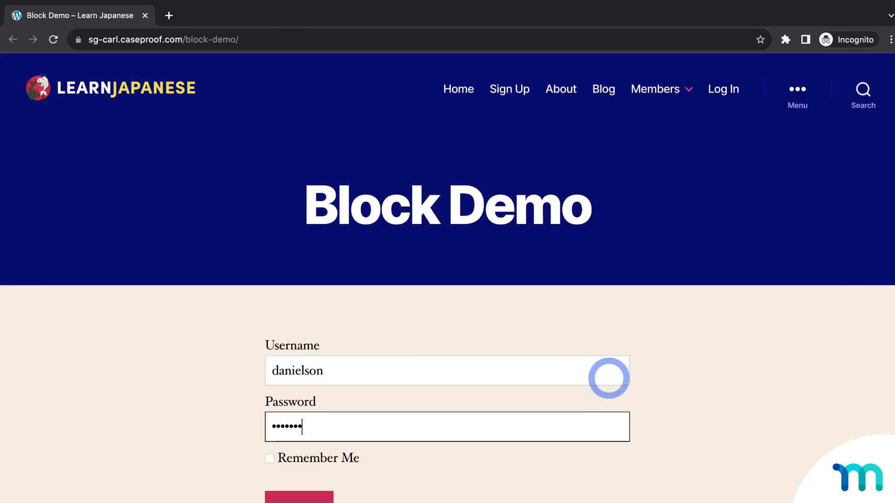
pyautogui.click(330, 498)
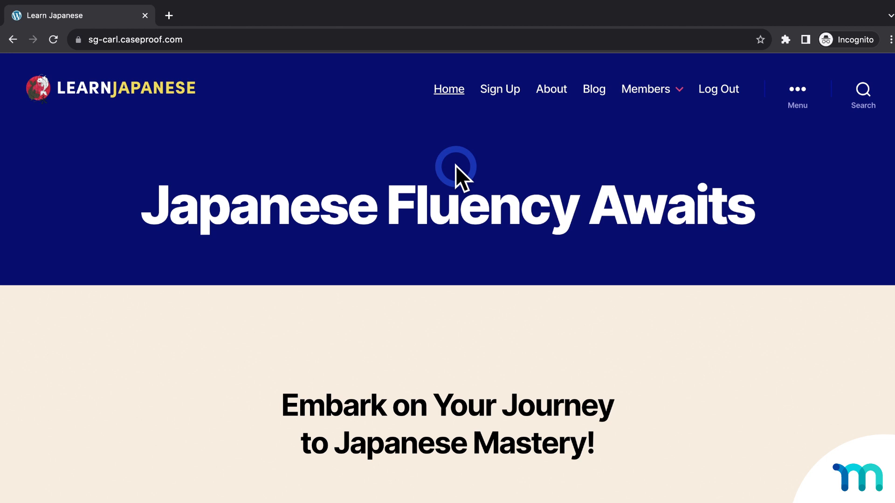
# Step: Close the incognito window and remove the Login Form block from the Block Demo page
pyautogui.click(144, 16)
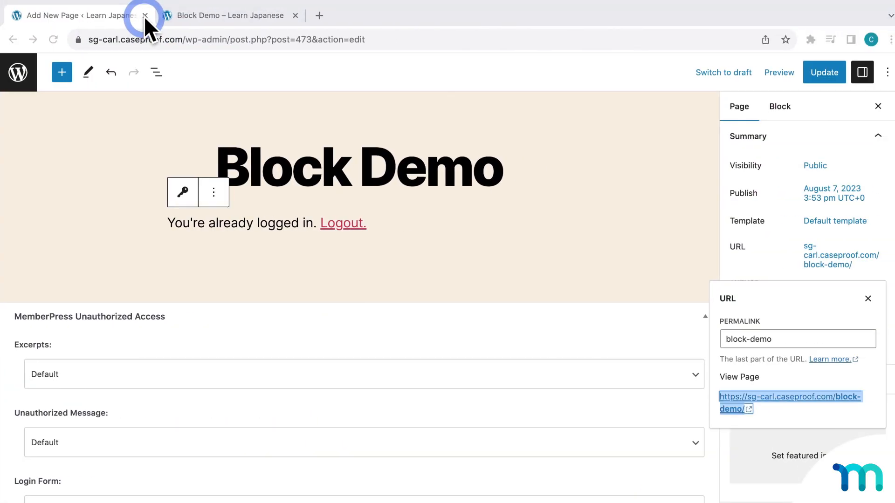
pyautogui.click(214, 192)
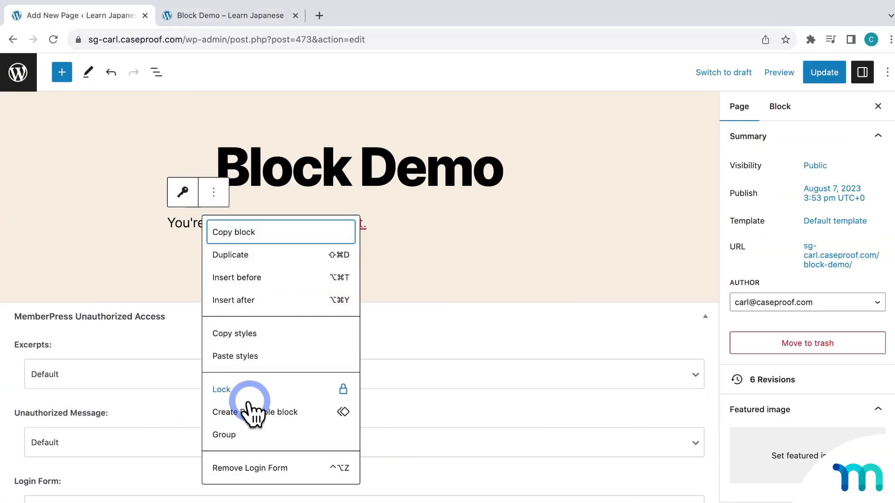
pyautogui.click(247, 465)
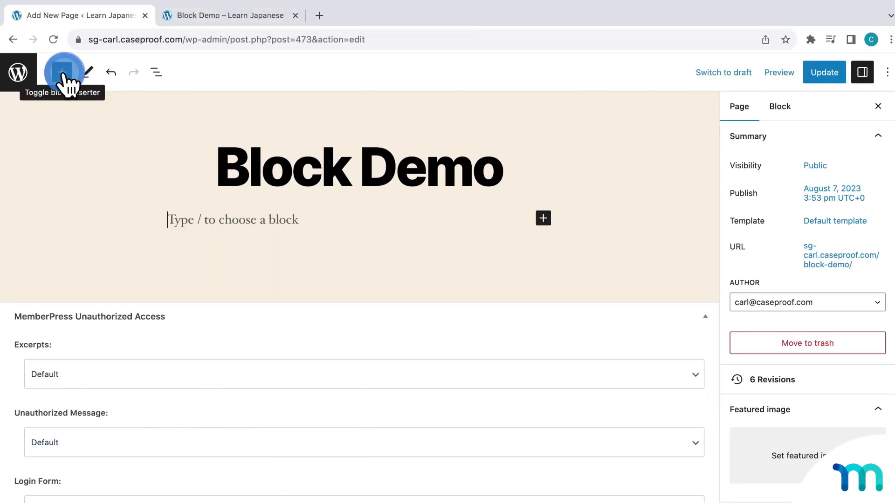
# Step: Insert the MemberPress Registration block below the Block Demo title and select it
pyautogui.click(64, 77)
pyautogui.scroll(-15, 128, 218)
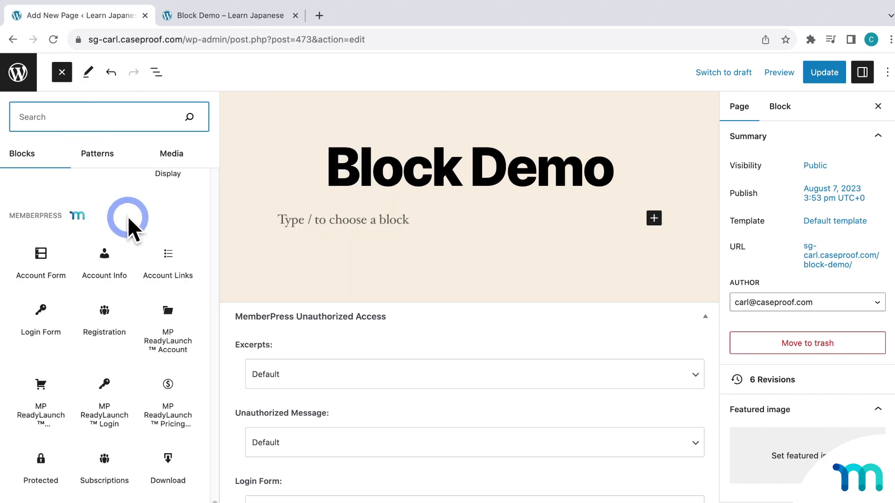
pyautogui.moveTo(109, 313)
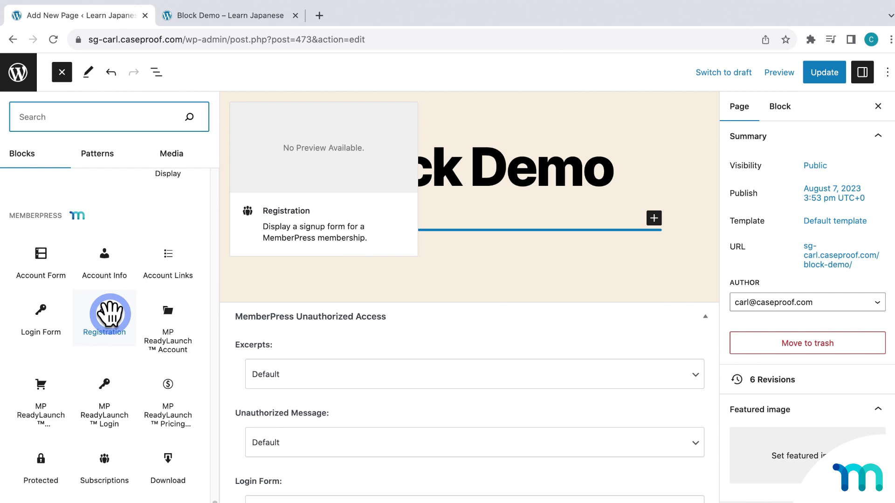
pyautogui.click(110, 314)
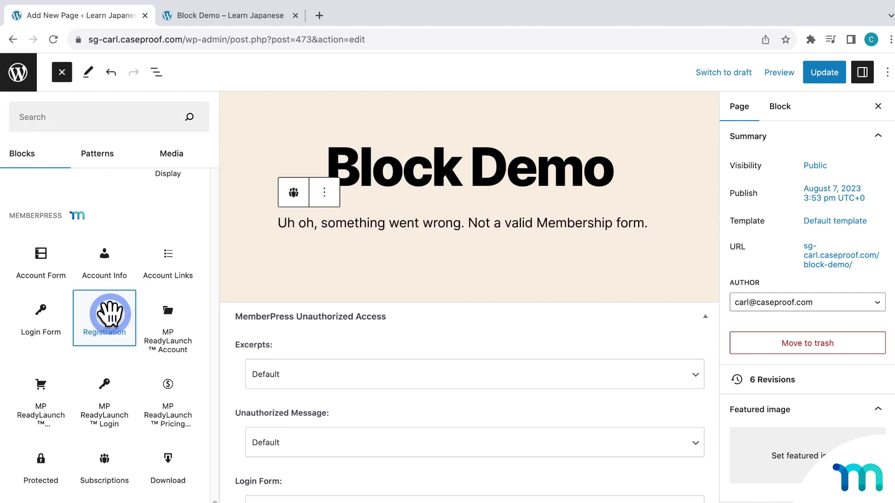
pyautogui.click(402, 216)
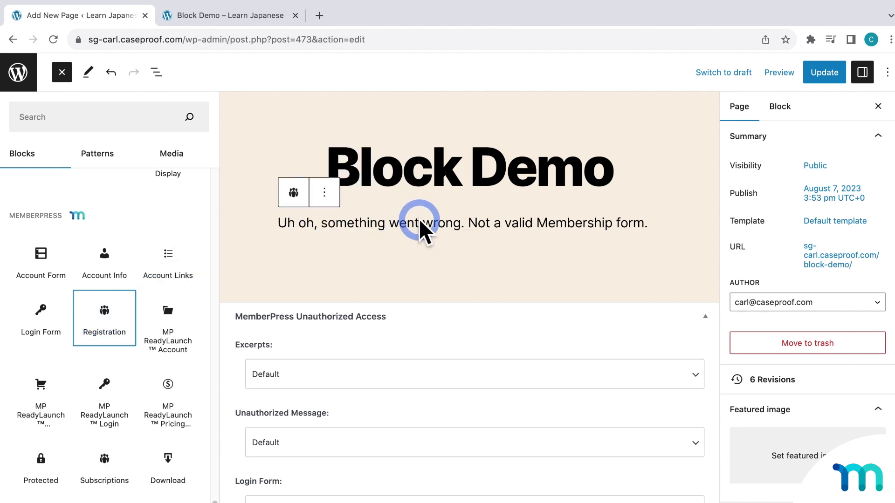
# Step: Set the Registration block's membership registration form to Yearly
pyautogui.click(787, 114)
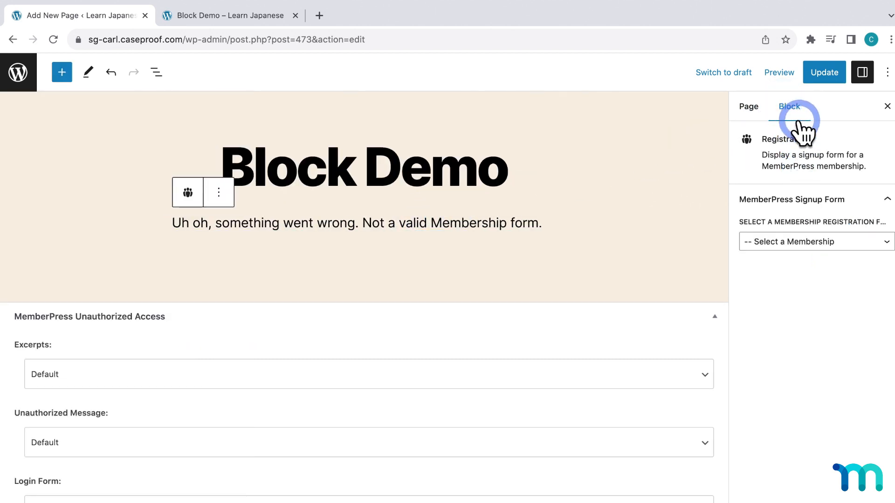
pyautogui.click(856, 242)
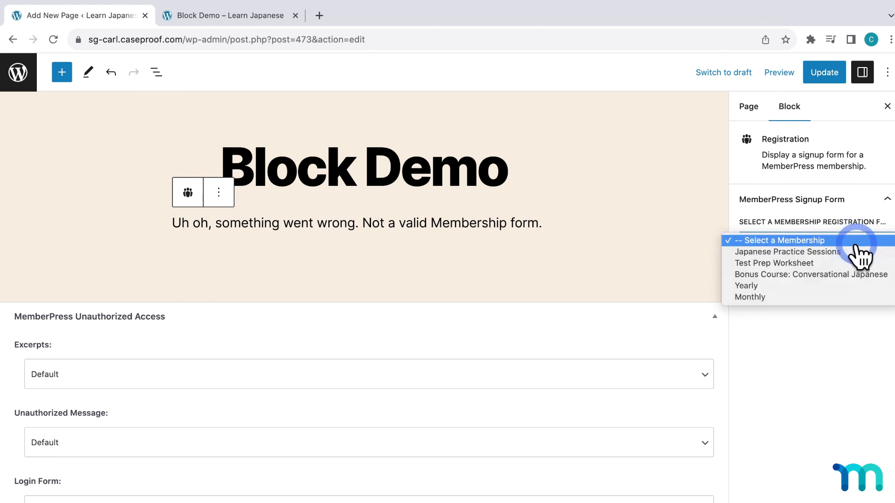
pyautogui.click(835, 285)
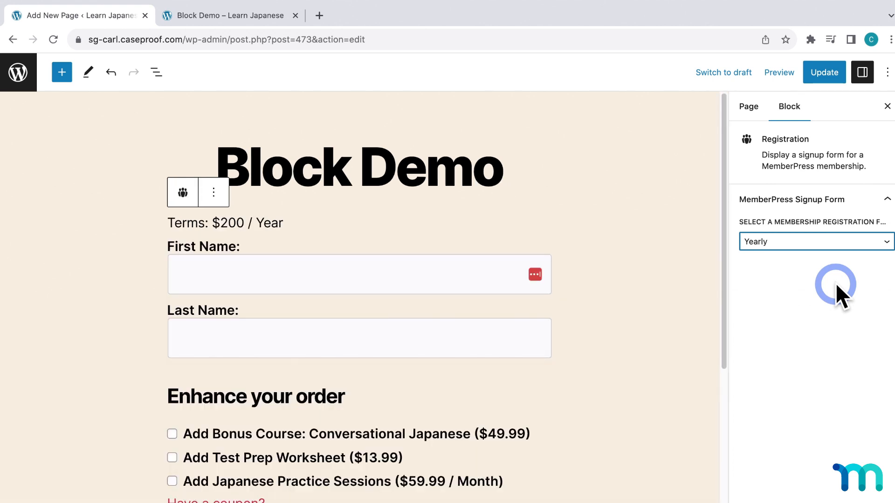
# Step: Update the page, reload the published Block Demo page and check the signup form on it
pyautogui.click(831, 73)
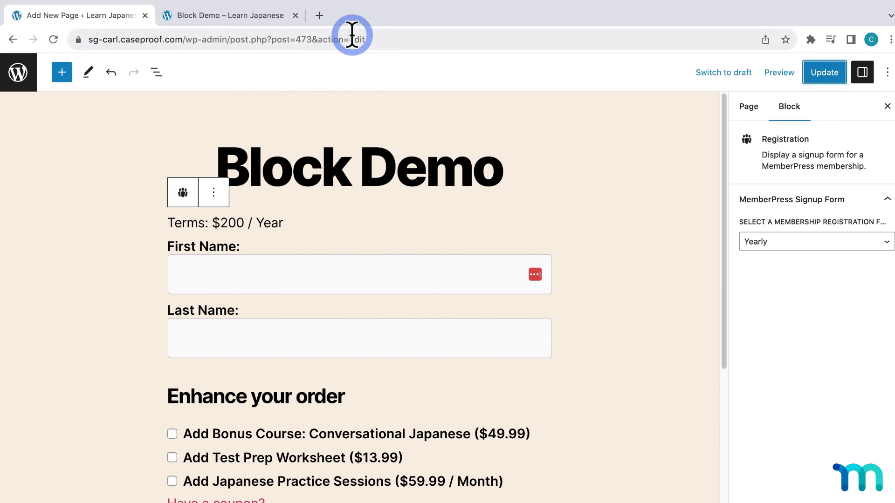
pyautogui.click(258, 17)
pyautogui.press('super+r')
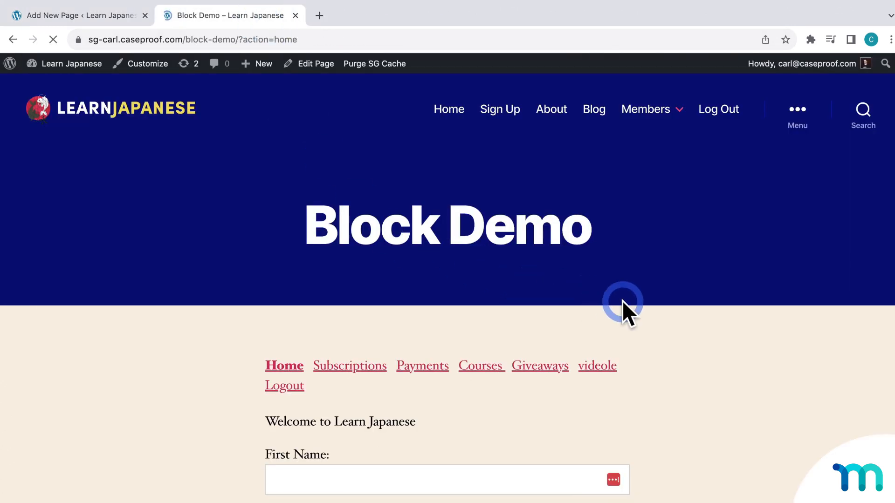
pyautogui.scroll(-5, 685, 314)
pyautogui.scroll(-1, 685, 314)
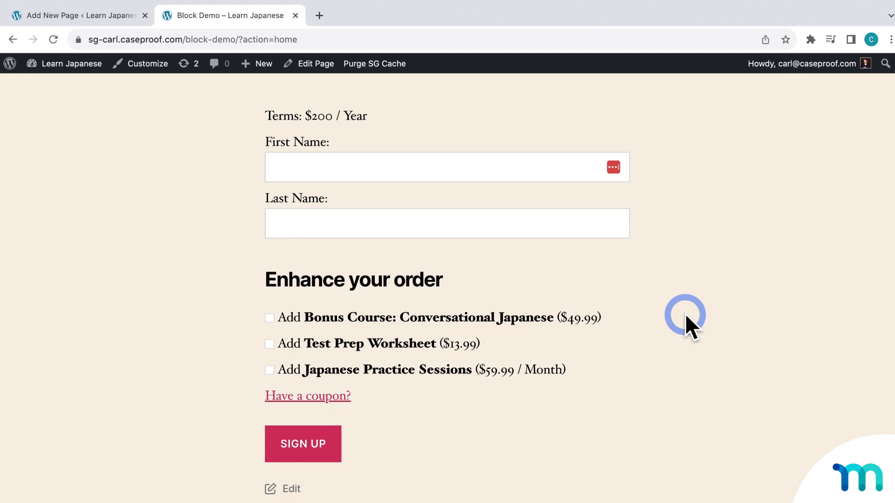
pyautogui.scroll(2, 685, 314)
pyautogui.scroll(2, 401, 410)
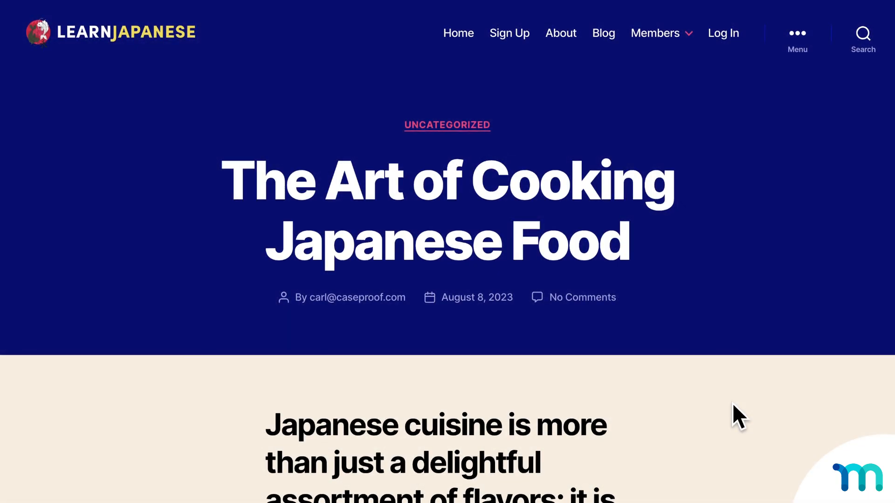
# Step: Examine how the membership signup form is embedded within the blog post The Art of Cooking Japanese Food
pyautogui.scroll(-20, 732, 403)
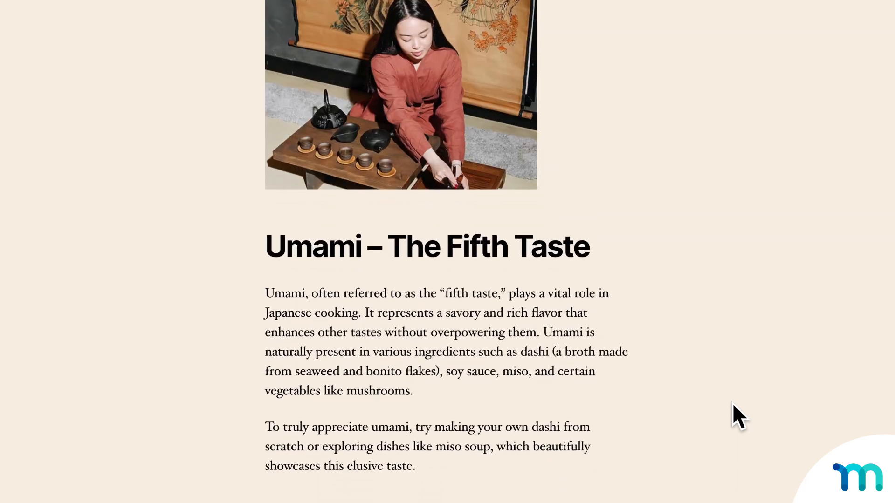
pyautogui.scroll(-16, 733, 404)
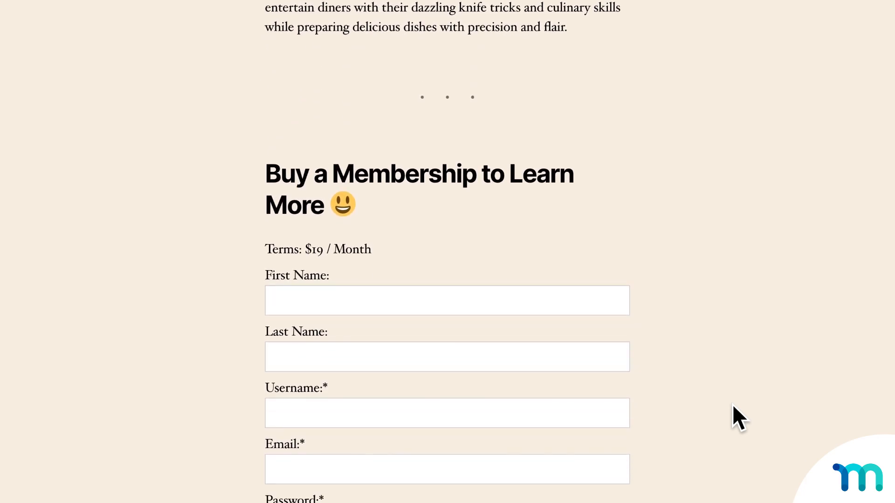
pyautogui.scroll(-5, 732, 405)
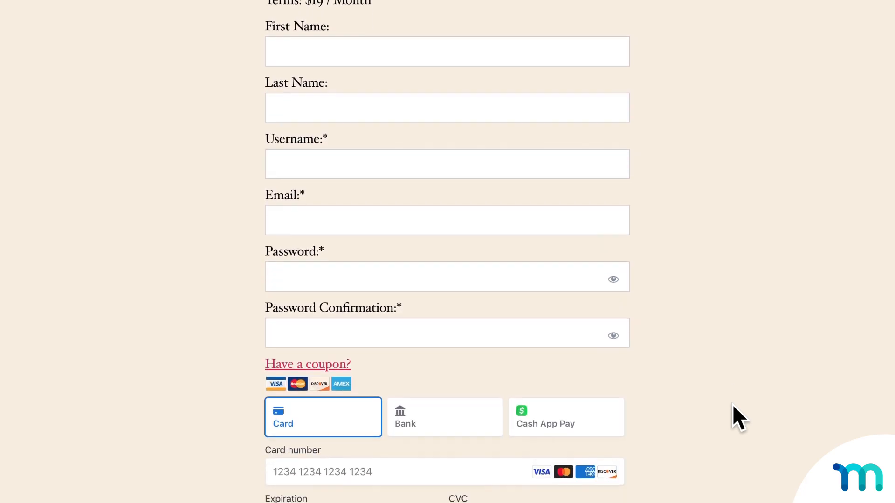
pyautogui.scroll(-8, 732, 405)
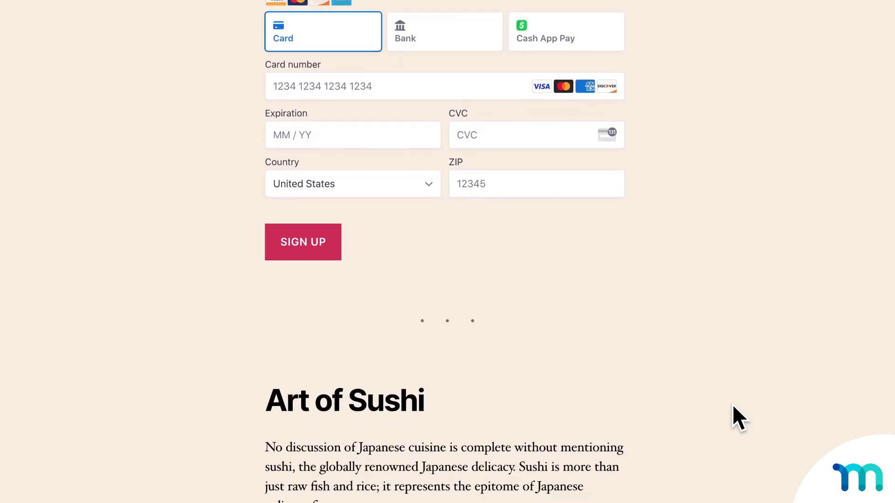
pyautogui.scroll(-3, 731, 404)
pyautogui.scroll(7, 731, 404)
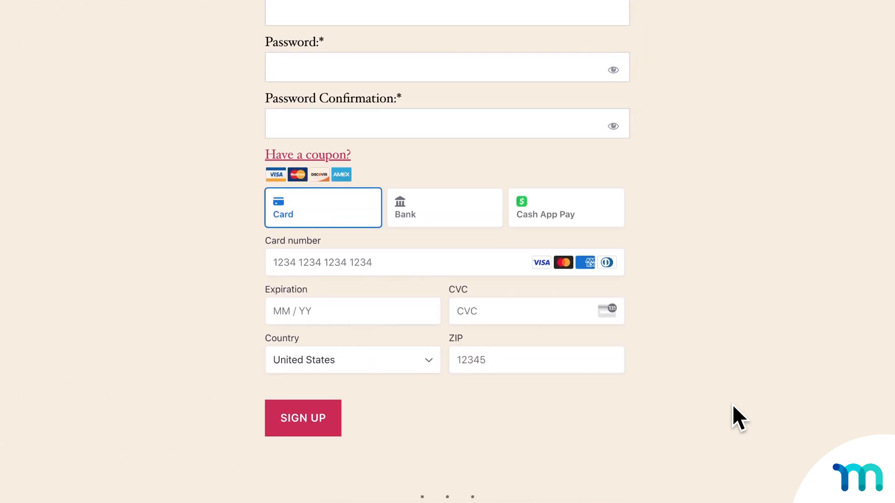
pyautogui.scroll(5, 732, 404)
pyautogui.click(539, 219)
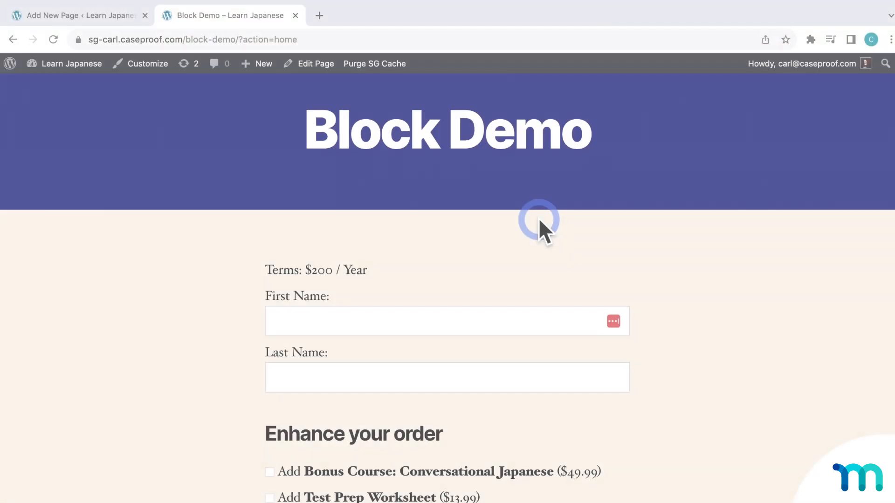
# Step: Return to the Block Demo editor and remove the Registration block
pyautogui.click(106, 14)
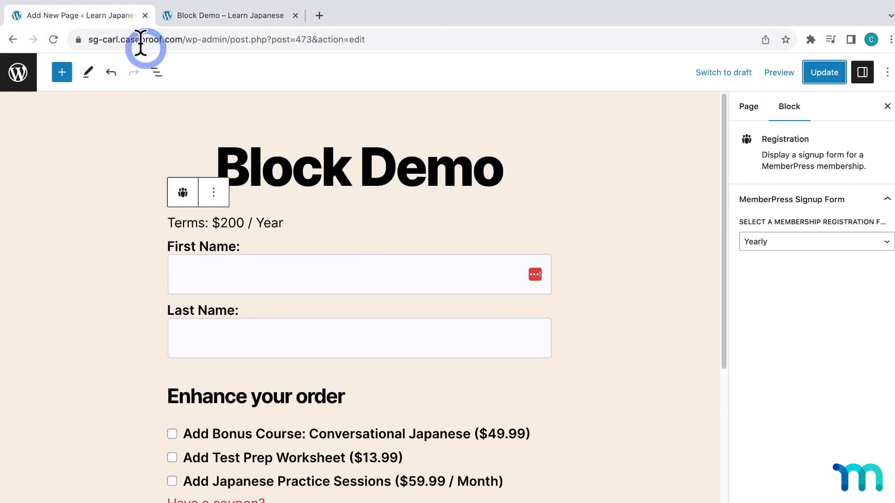
pyautogui.click(214, 192)
pyautogui.click(266, 466)
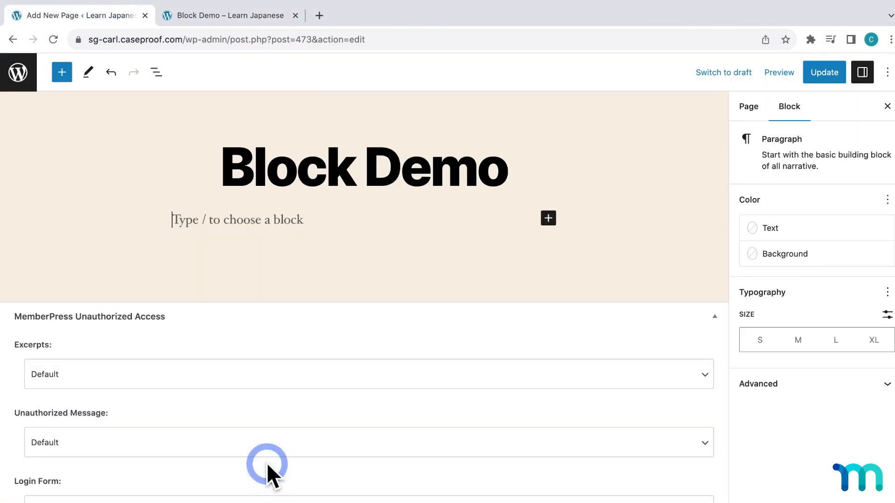
# Step: Browse the block inserter to the MemberPress section and look at the ReadyLaunch Account block's description
pyautogui.click(63, 75)
pyautogui.scroll(-15, 78, 277)
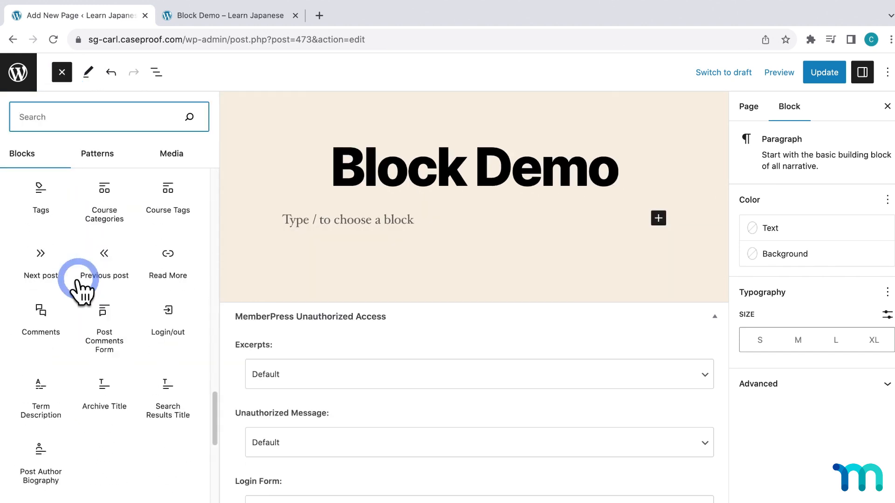
pyautogui.scroll(-5, 78, 279)
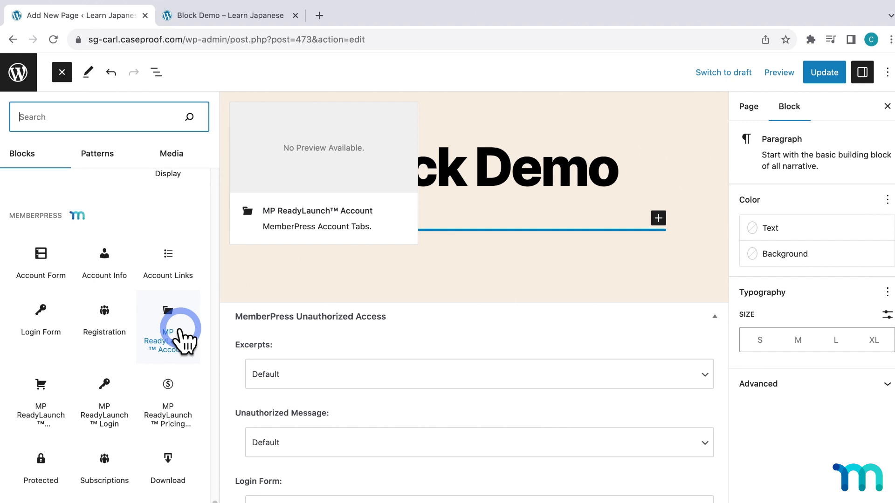
# Step: Open the MemberPress ReadyLaunch settings in a new tab, review the design settings and Pro Mode templates, and return to the page editor
pyautogui.rightClick(23, 70)
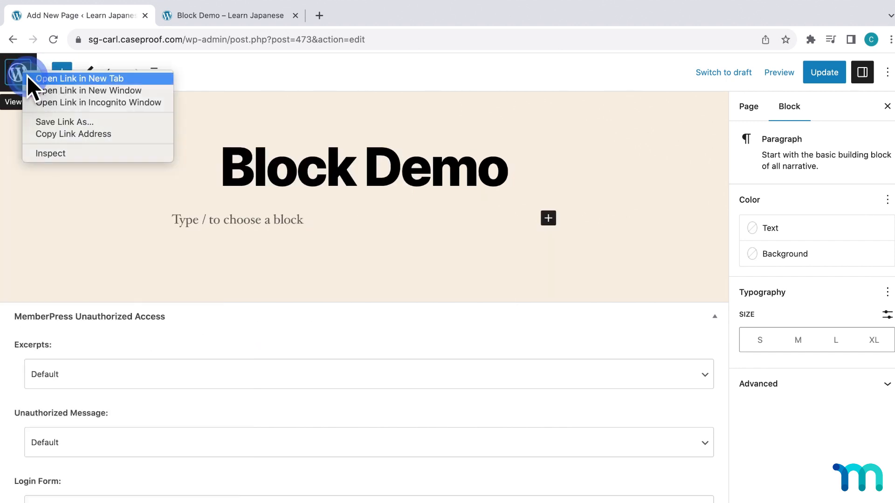
pyautogui.click(28, 78)
pyautogui.click(365, 16)
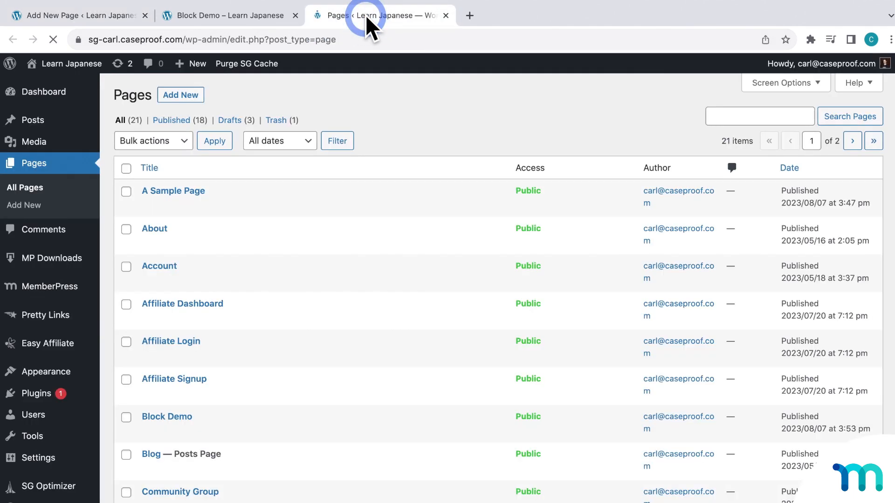
pyautogui.moveTo(32, 285)
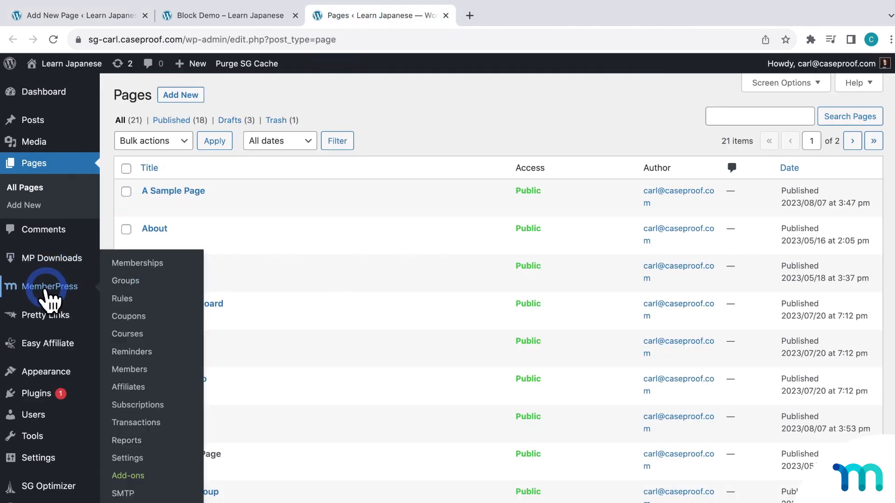
pyautogui.click(136, 459)
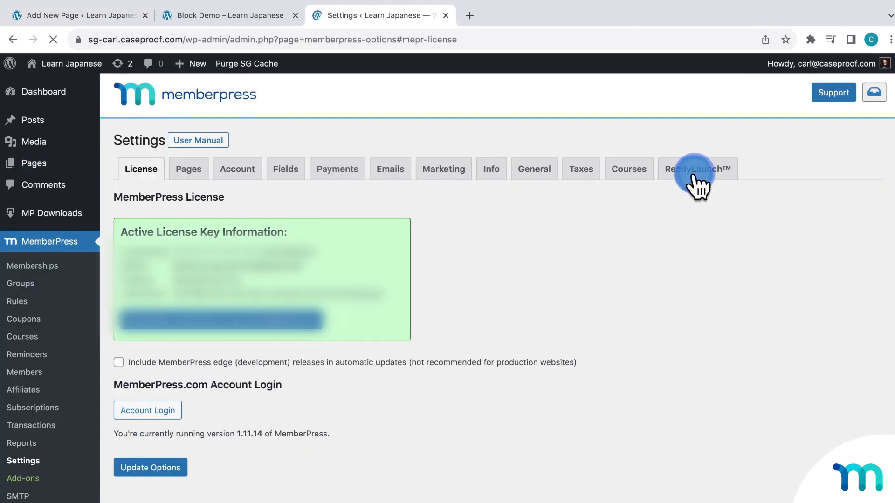
pyautogui.click(694, 175)
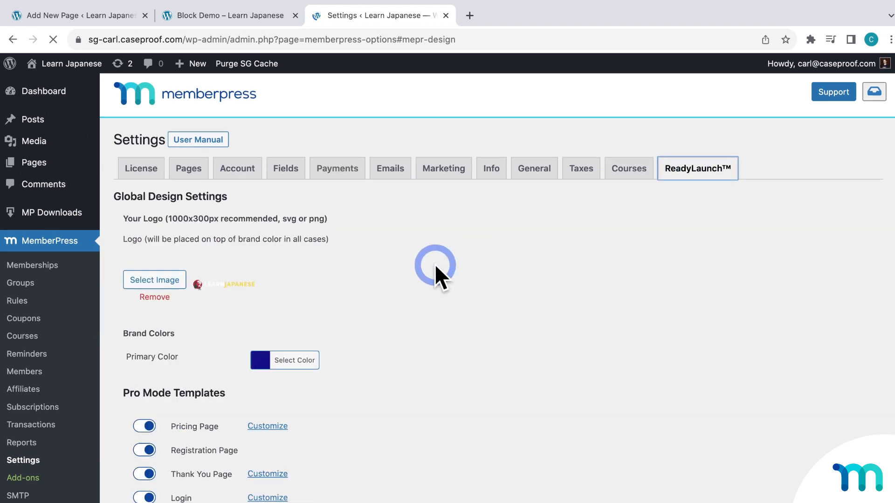
pyautogui.scroll(-3, 434, 264)
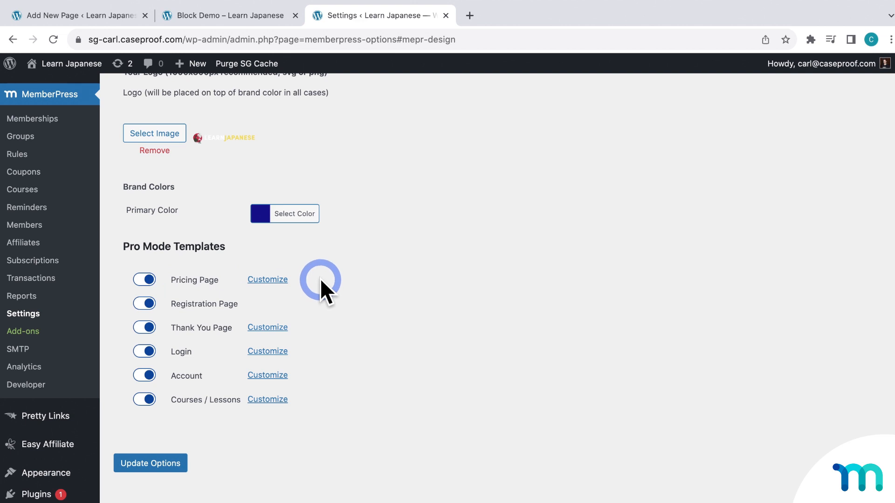
pyautogui.scroll(2, 320, 278)
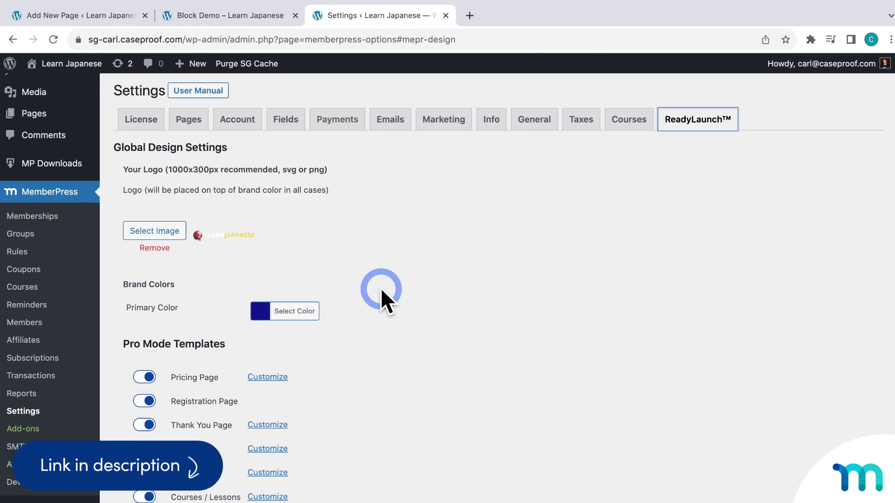
pyautogui.click(446, 16)
pyautogui.click(120, 15)
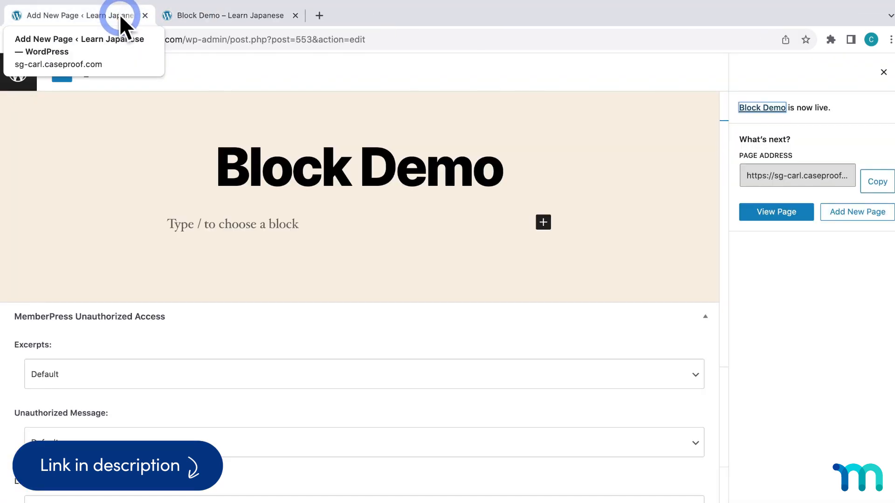
# Step: Open the WordPress dashboard in a new tab and show the site's installed themes
pyautogui.rightClick(25, 69)
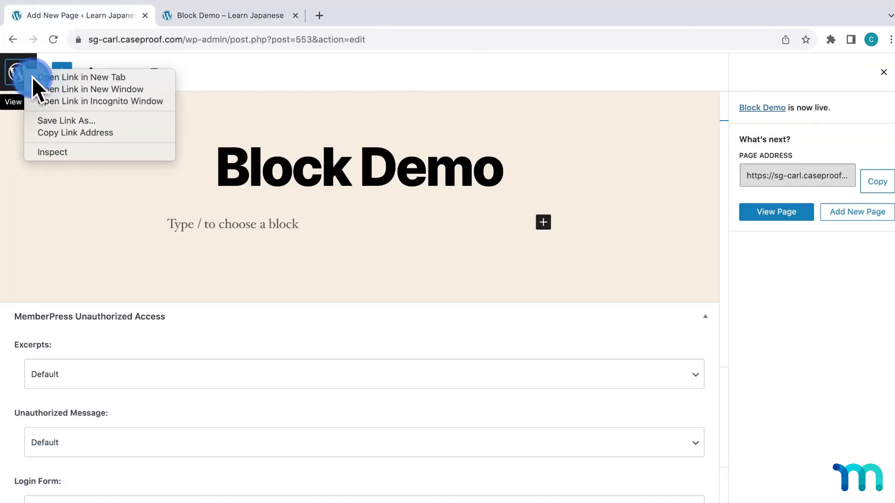
pyautogui.click(32, 77)
pyautogui.click(196, 17)
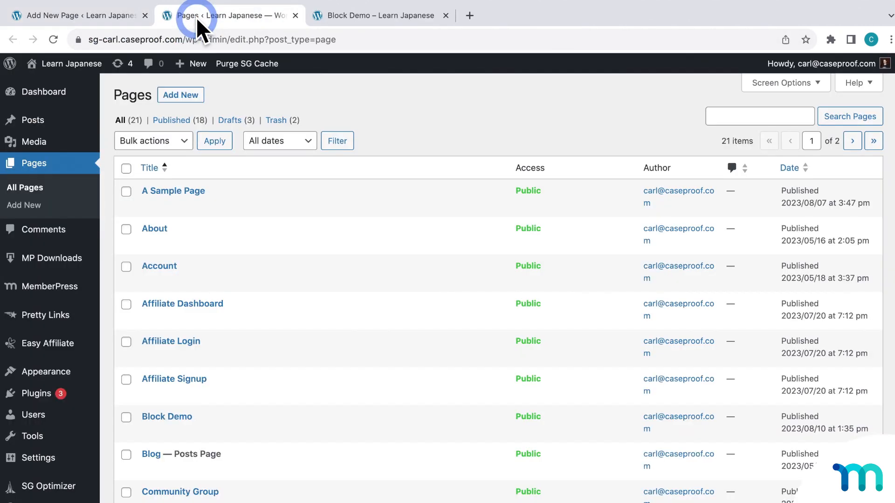
pyautogui.moveTo(44, 373)
pyautogui.click(114, 373)
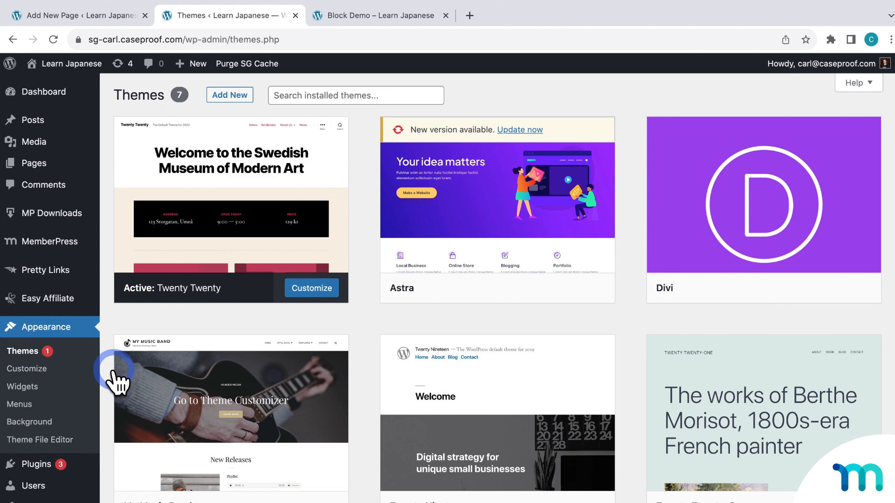
# Step: Activate the Twenty Twenty-Two theme, close the themes tab, and reload the Block Demo page editor
pyautogui.scroll(-3, 675, 309)
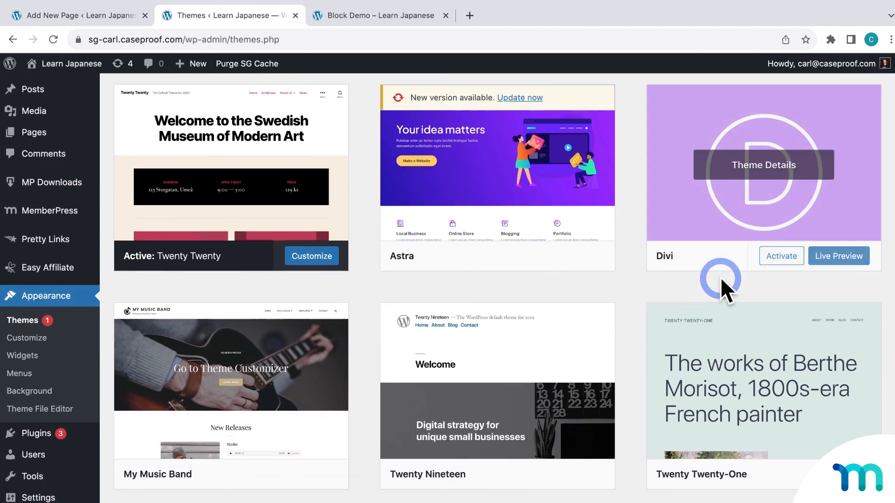
pyautogui.scroll(-2, 676, 289)
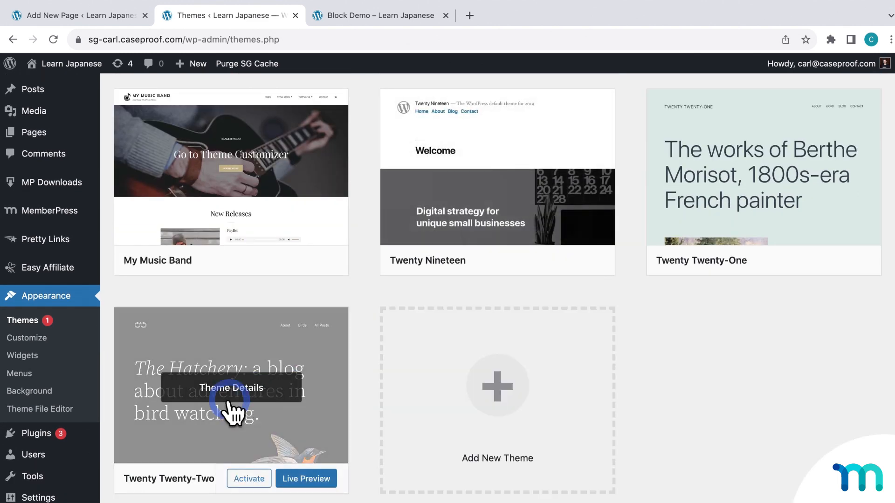
pyautogui.click(242, 479)
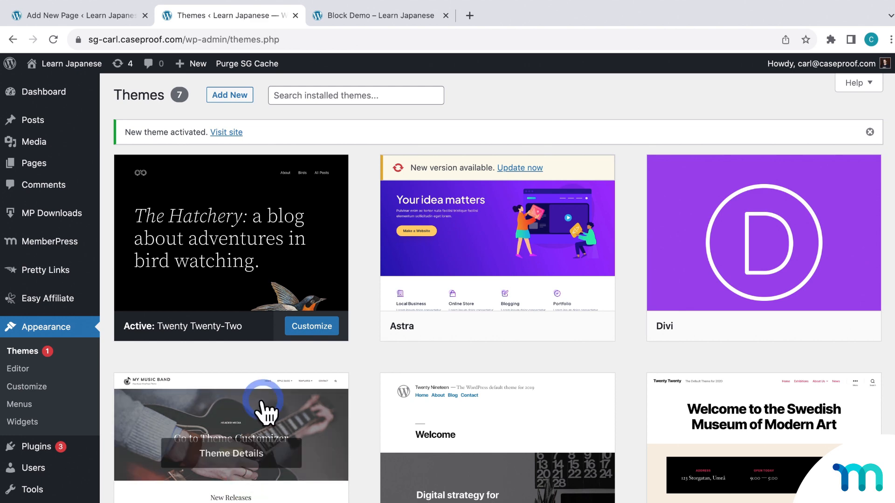
pyautogui.click(296, 16)
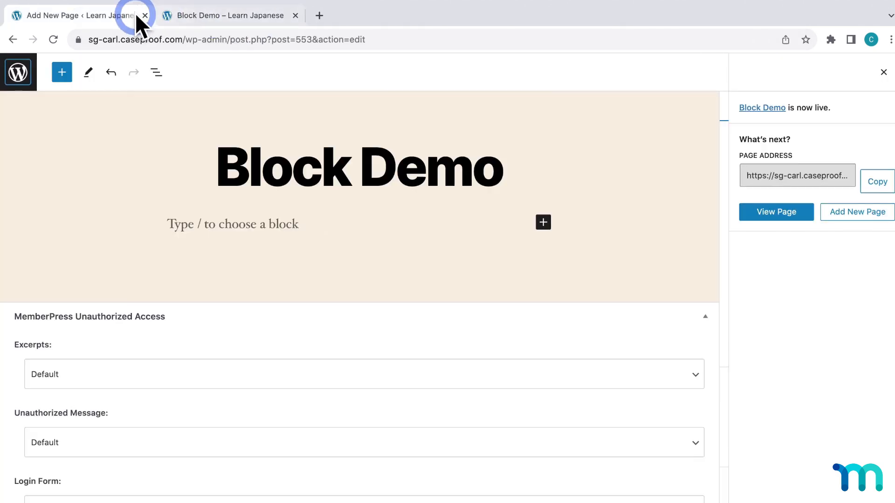
pyautogui.click(54, 39)
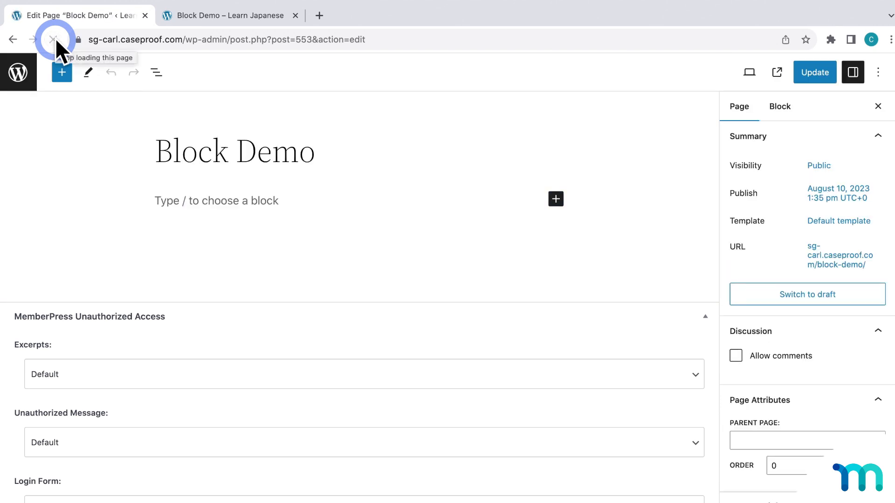
# Step: Add the MP ReadyLaunch Account block to the Block Demo page, update the page, and show the page settings
pyautogui.click(62, 73)
pyautogui.scroll(-10, 140, 223)
pyautogui.scroll(-20, 145, 233)
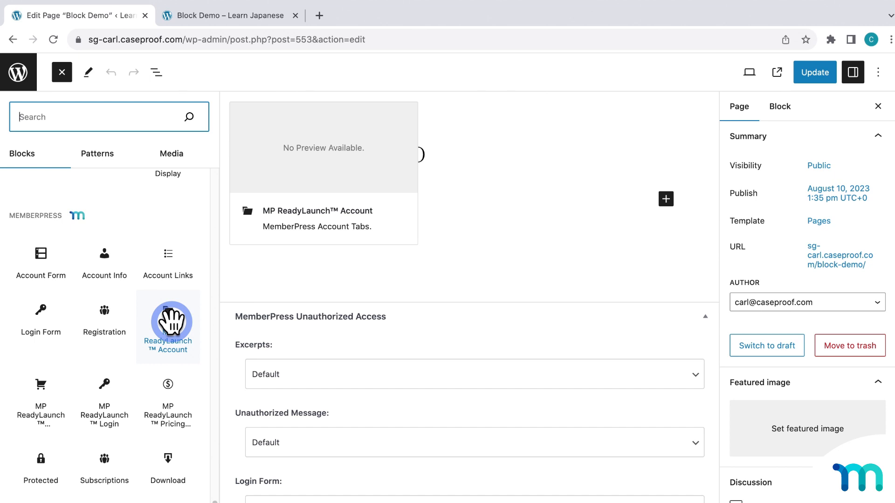
pyautogui.click(171, 321)
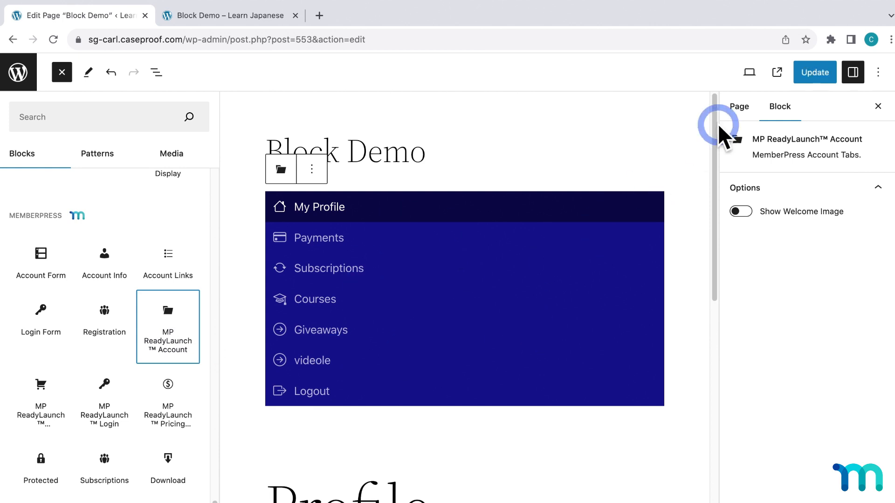
pyautogui.click(810, 71)
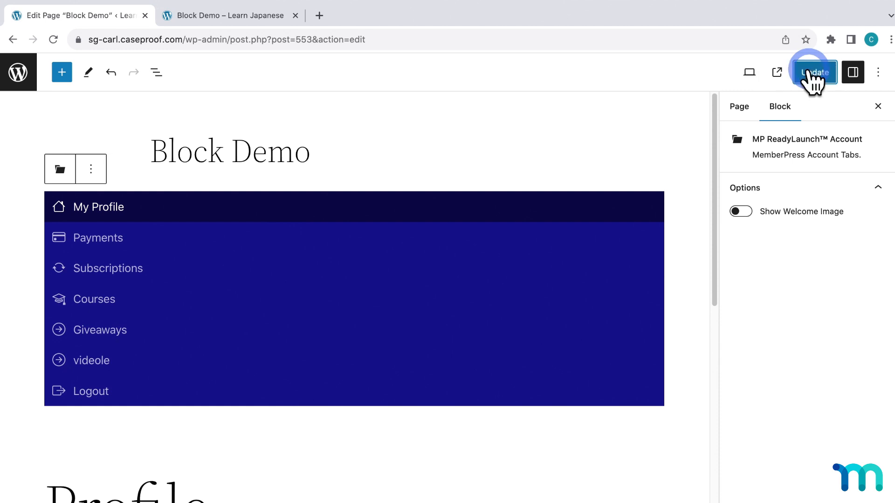
pyautogui.click(748, 107)
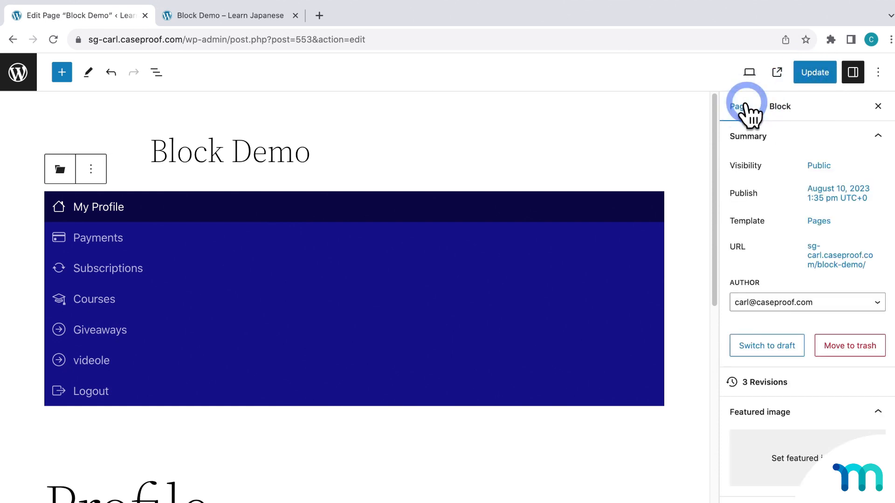
# Step: Reload the live Block Demo page and examine the account block's profile and Courses sections
pyautogui.click(263, 15)
pyautogui.press('super+r')
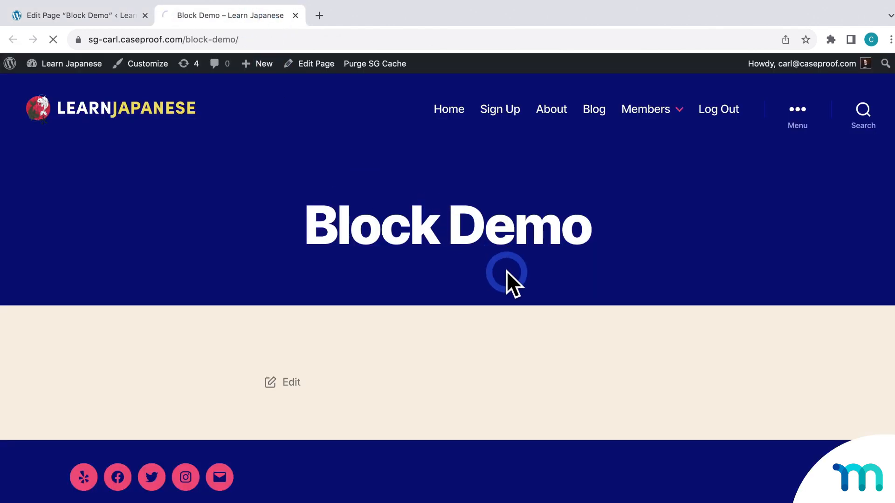
pyautogui.scroll(-8, 508, 276)
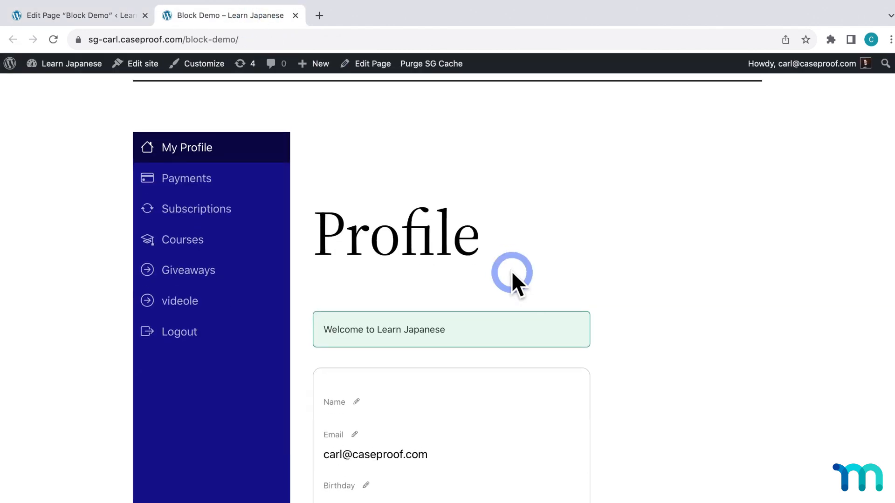
pyautogui.scroll(-2, 676, 275)
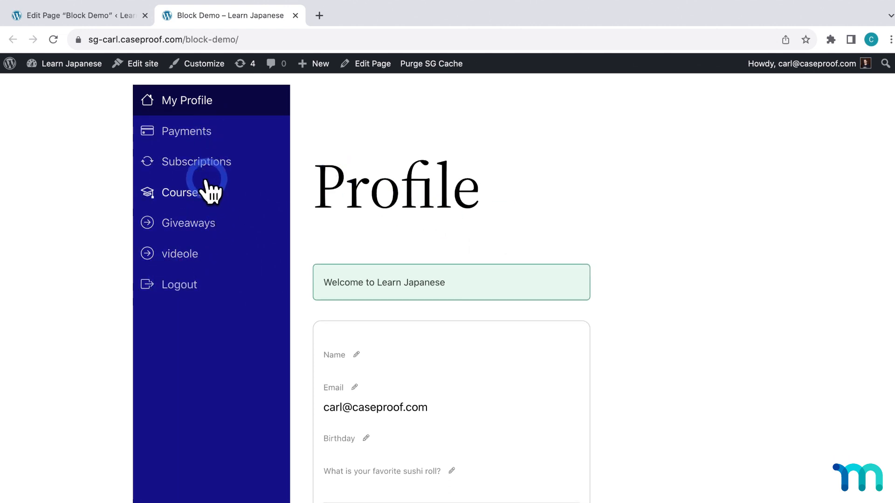
pyautogui.click(201, 195)
pyautogui.scroll(-7, 224, 213)
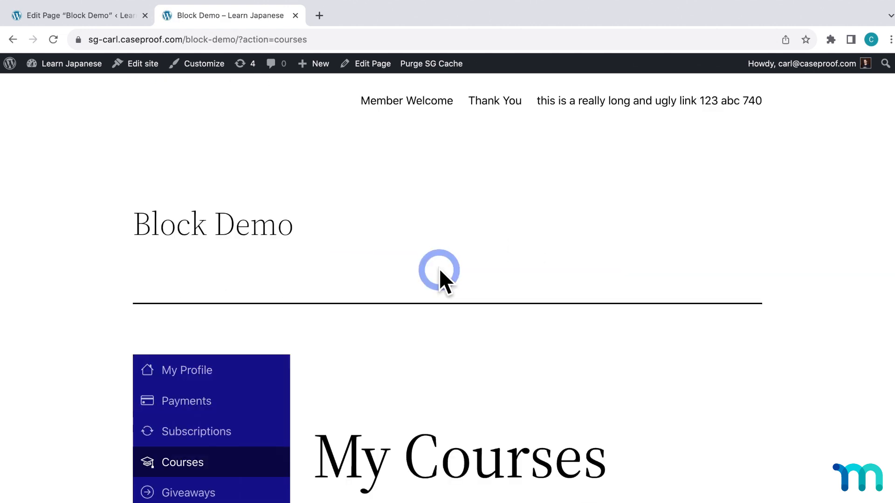
pyautogui.scroll(-4, 481, 279)
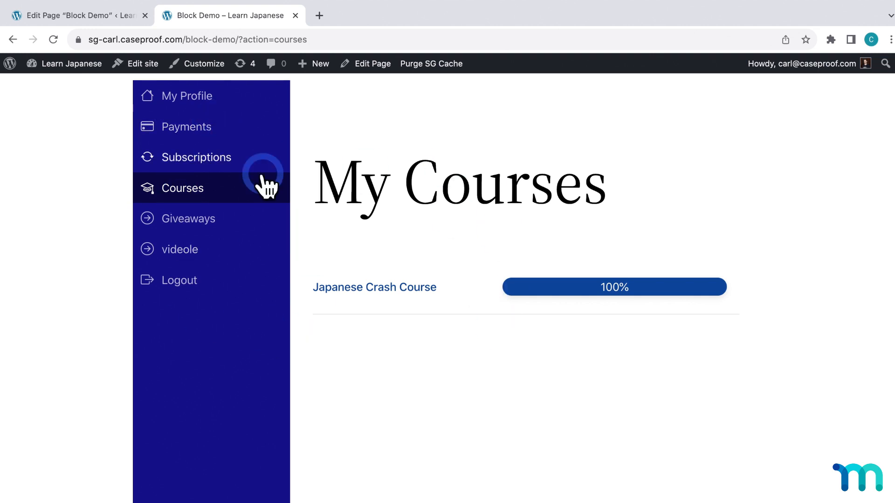
pyautogui.scroll(5, 314, 230)
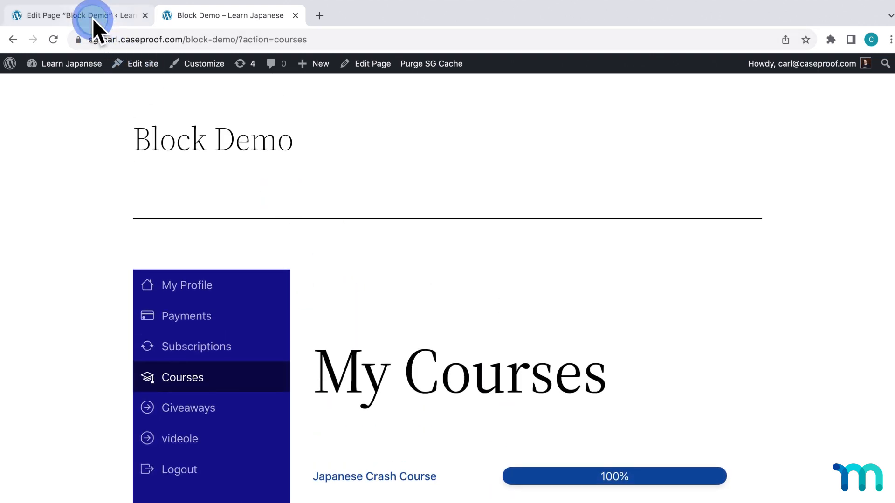
# Step: Return to the Block Demo editor and delete the MP ReadyLaunch Account block
pyautogui.click(93, 17)
pyautogui.click(63, 74)
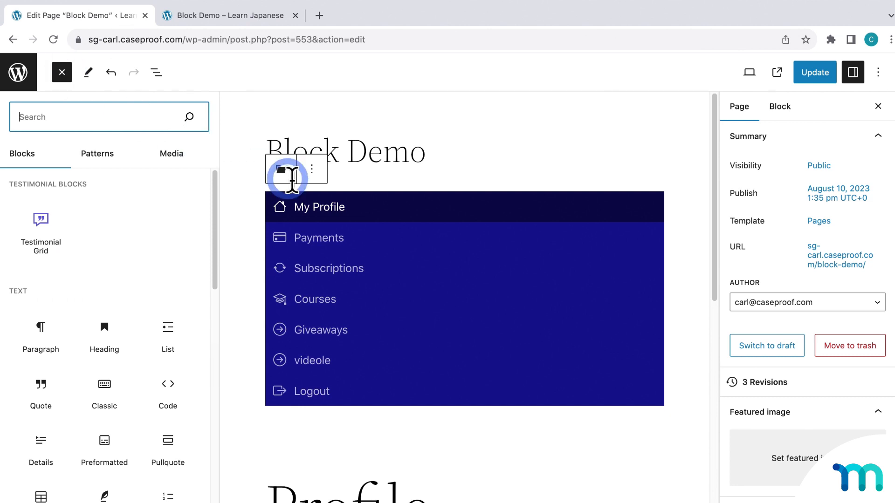
pyautogui.click(312, 175)
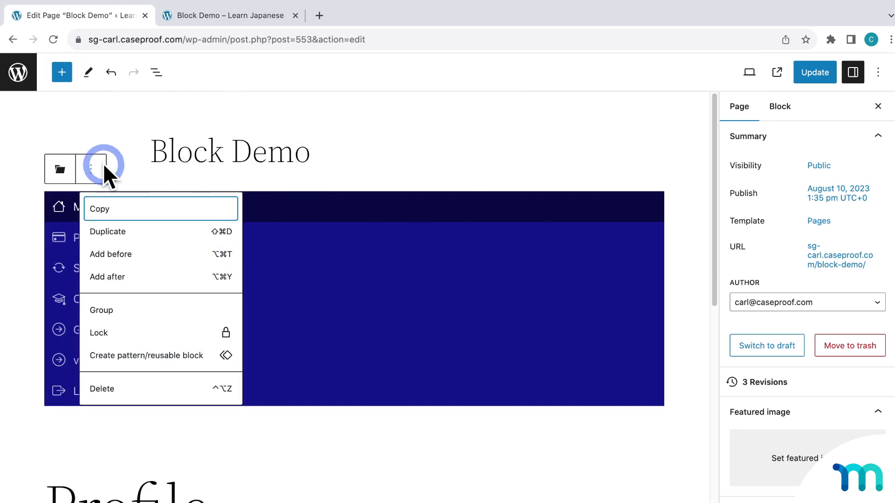
pyautogui.click(120, 396)
# Step: Insert the MP ReadyLaunch Registration block from the MemberPress blocks
pyautogui.click(62, 73)
pyautogui.scroll(-20, 171, 360)
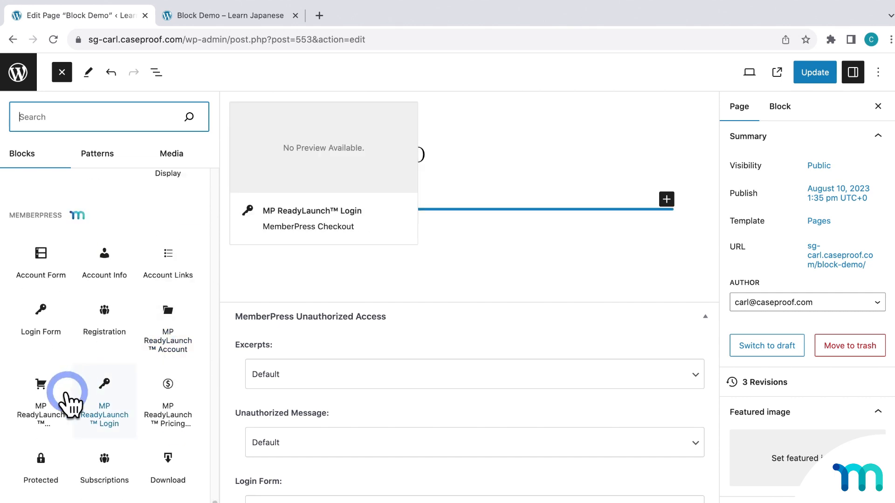
pyautogui.click(44, 406)
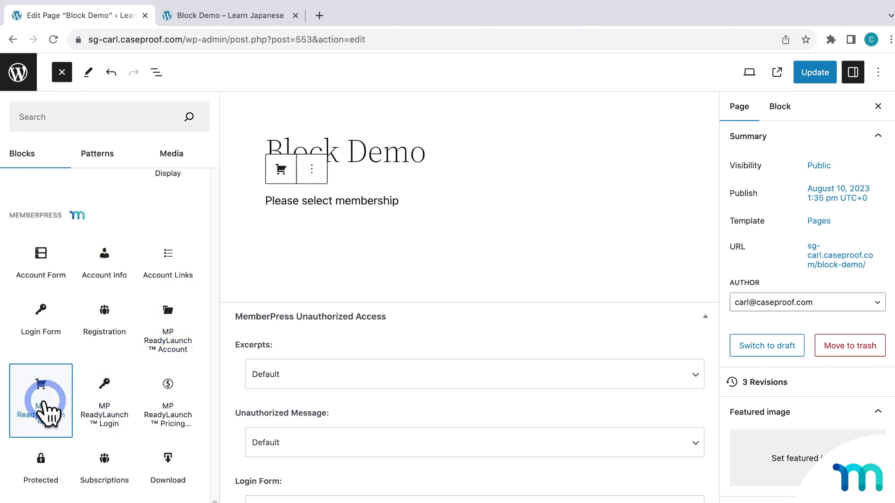
# Step: Set the ReadyLaunch Registration block's membership to Monthly and update the page
pyautogui.click(340, 201)
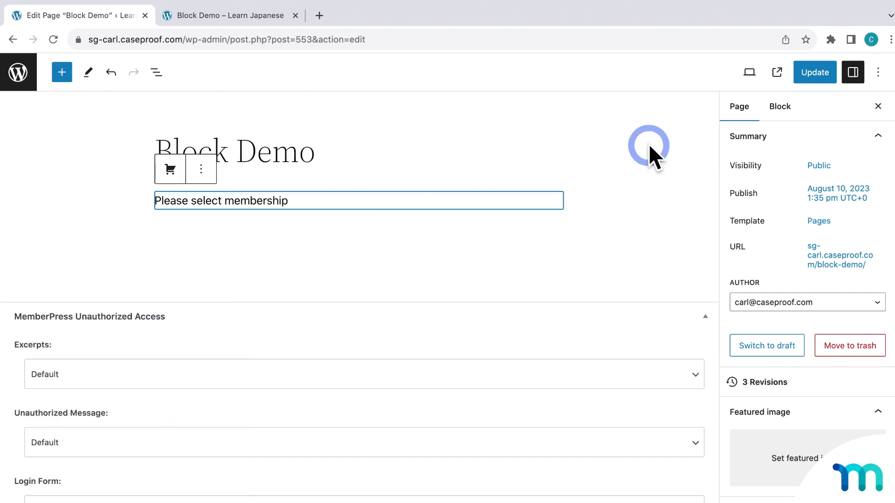
pyautogui.click(780, 106)
pyautogui.click(815, 227)
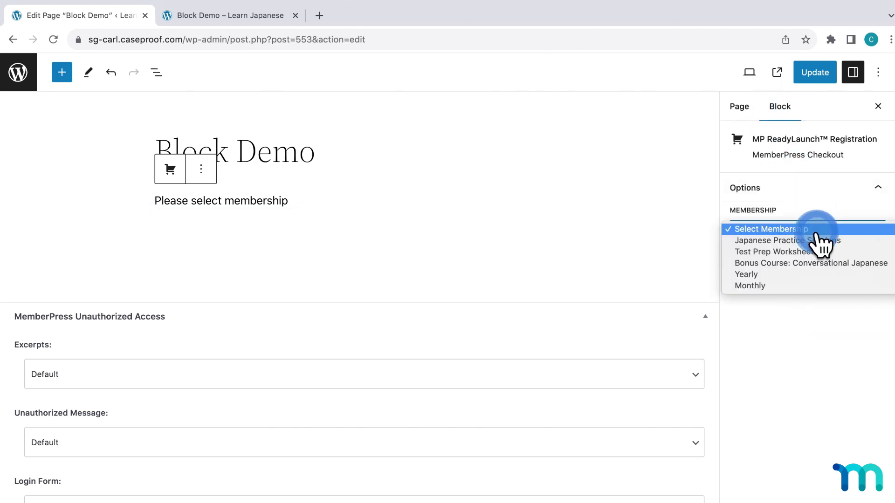
pyautogui.click(808, 285)
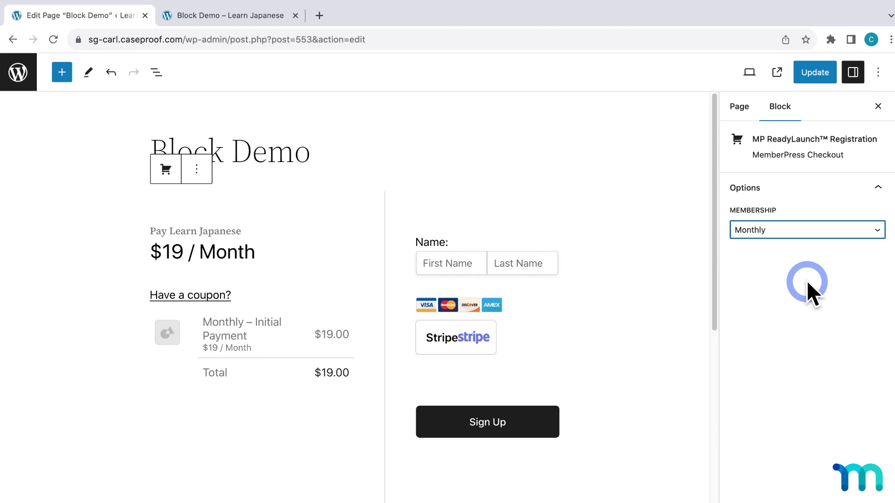
pyautogui.click(813, 74)
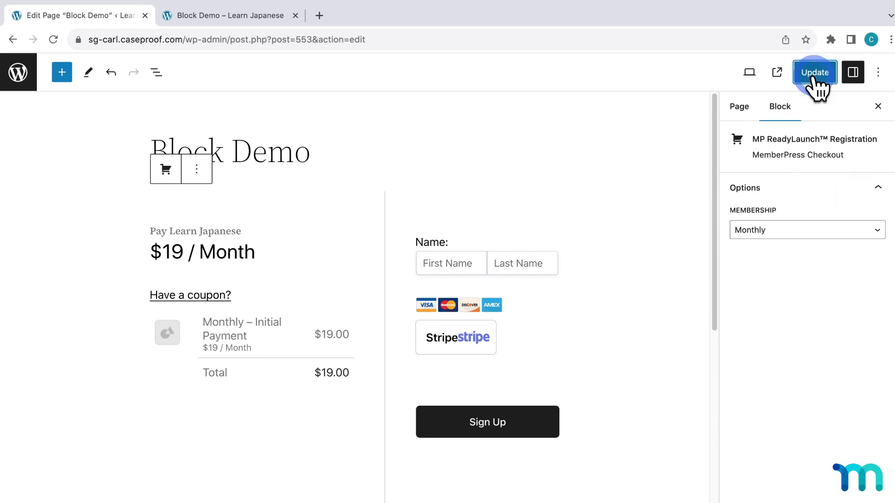
# Step: Open the live Block Demo page in an incognito window, examine the registration form and its payment fields, and close the window
pyautogui.click(745, 110)
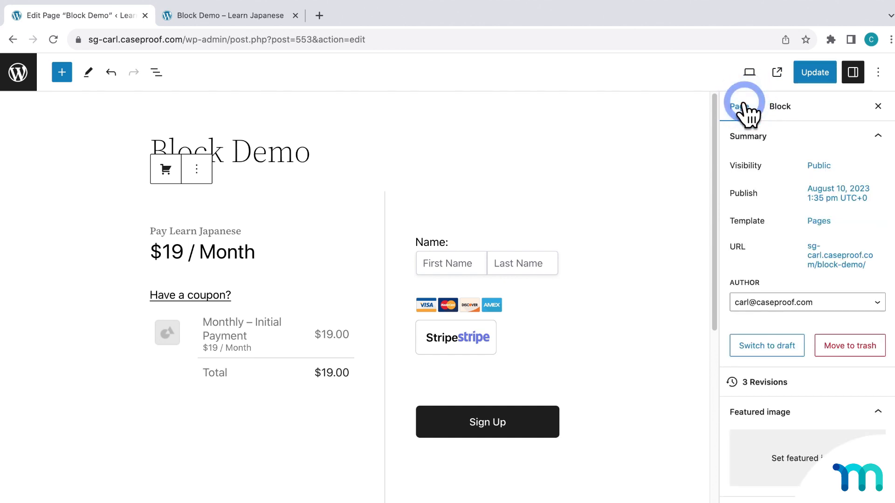
pyautogui.click(816, 256)
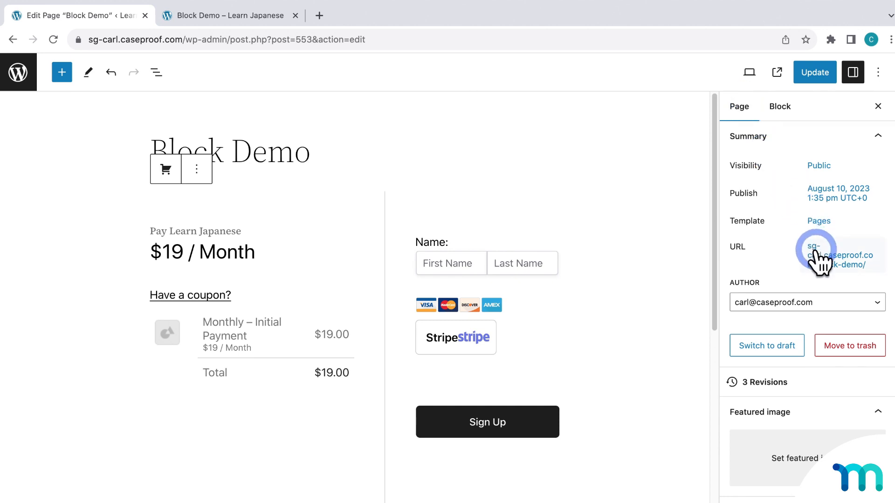
pyautogui.rightClick(744, 395)
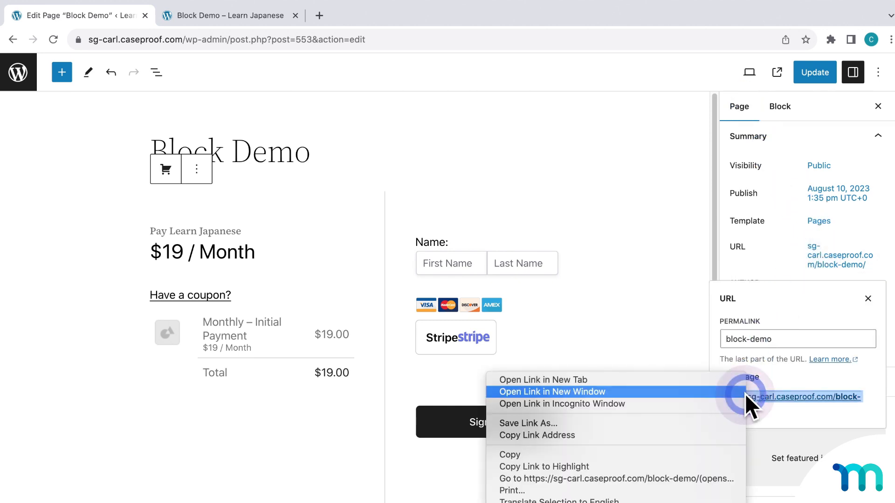
pyautogui.click(719, 404)
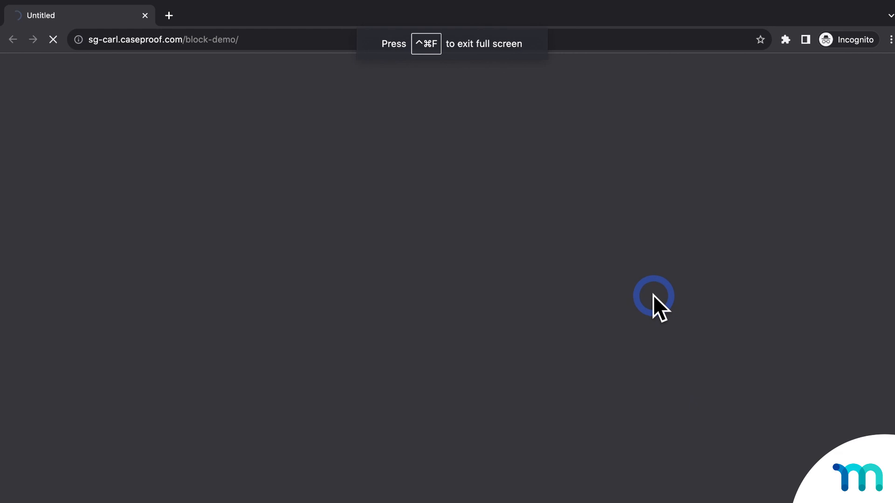
pyautogui.scroll(-5, 653, 295)
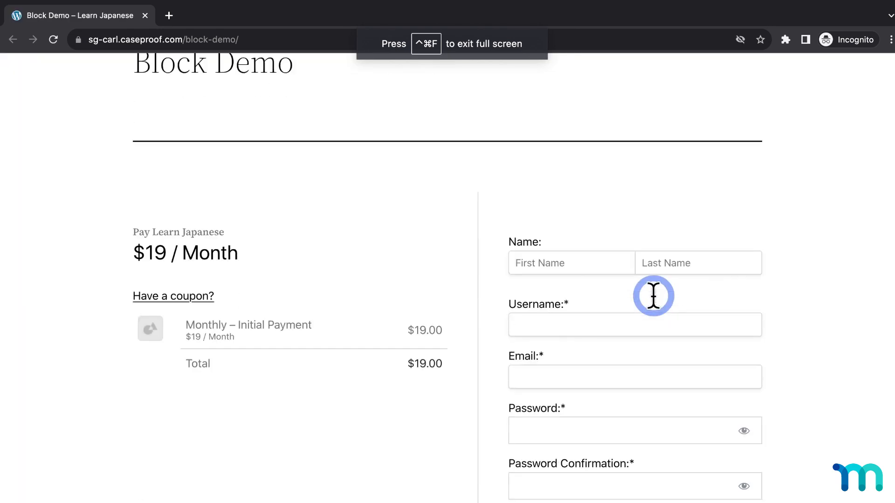
pyautogui.scroll(-2, 653, 296)
pyautogui.scroll(-2, 652, 294)
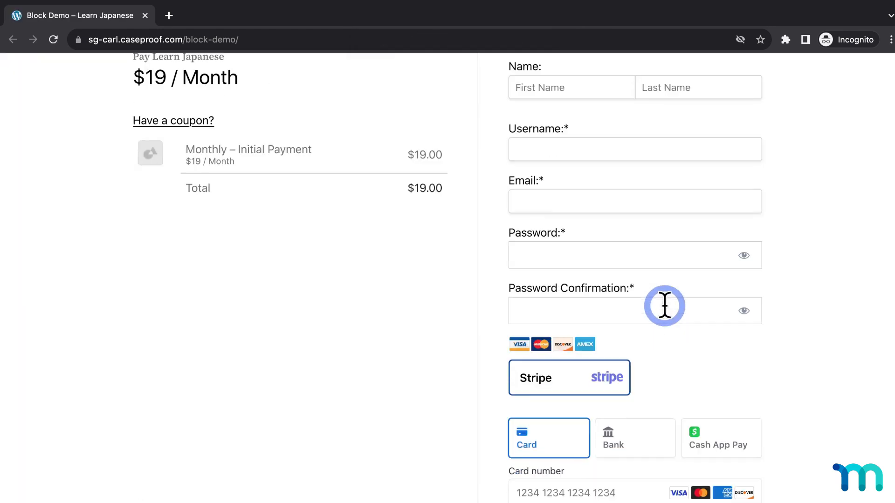
pyautogui.scroll(-7, 664, 306)
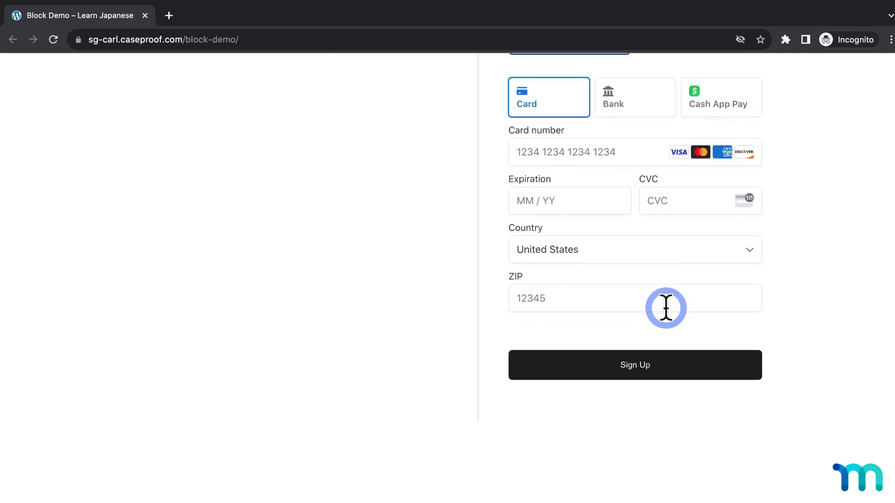
pyautogui.scroll(8, 666, 307)
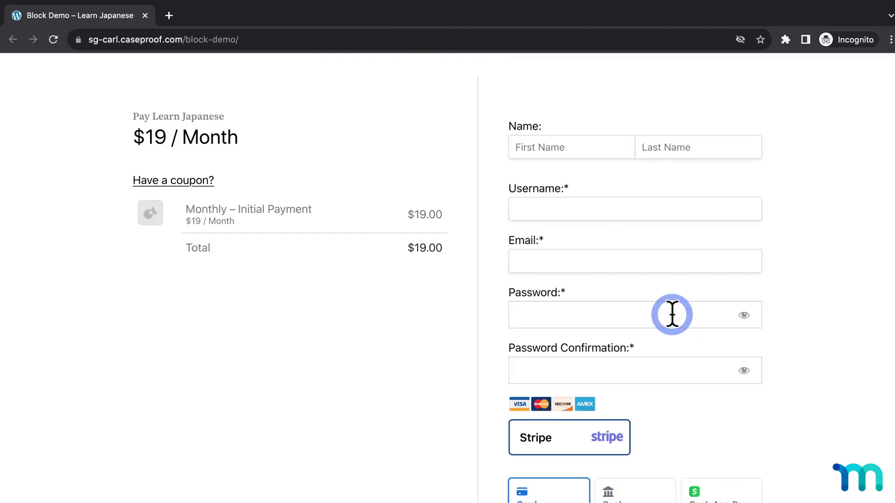
pyautogui.click(144, 15)
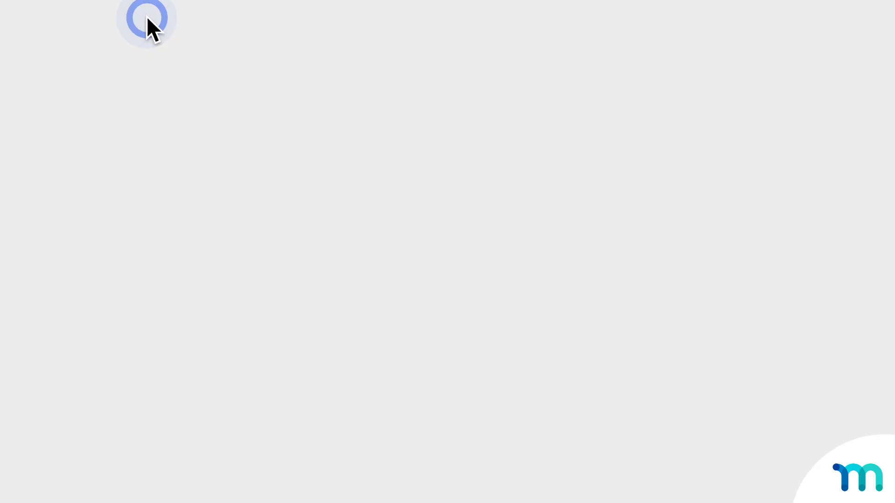
# Step: Replace the MP ReadyLaunch Registration block with the MP ReadyLaunch Login block and update the page
pyautogui.click(196, 169)
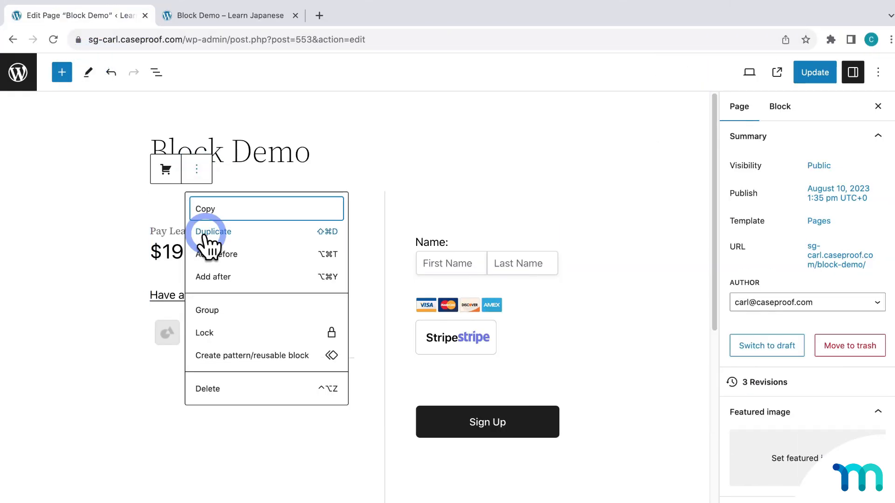
pyautogui.click(220, 390)
pyautogui.click(62, 72)
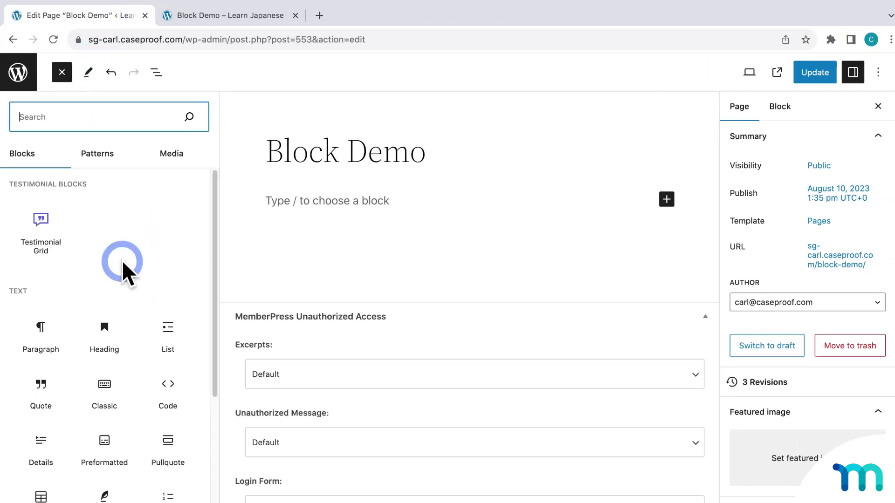
pyautogui.scroll(-10, 122, 260)
pyautogui.scroll(-20, 142, 293)
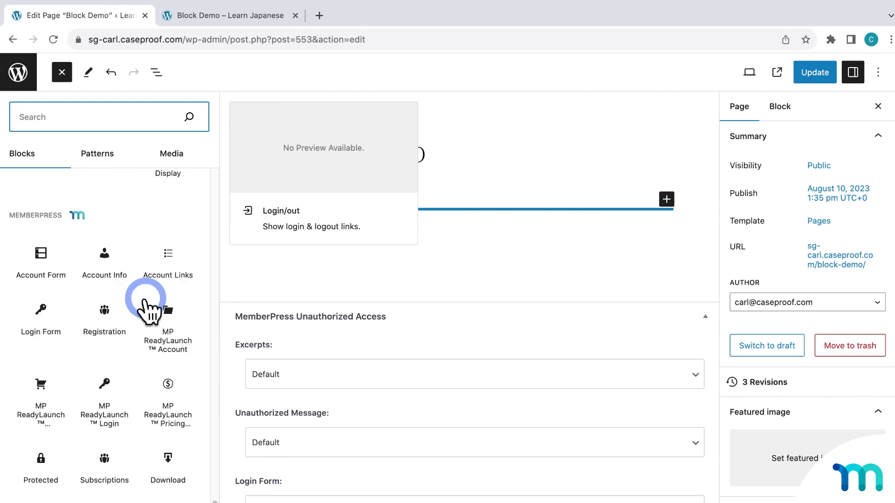
pyautogui.click(111, 385)
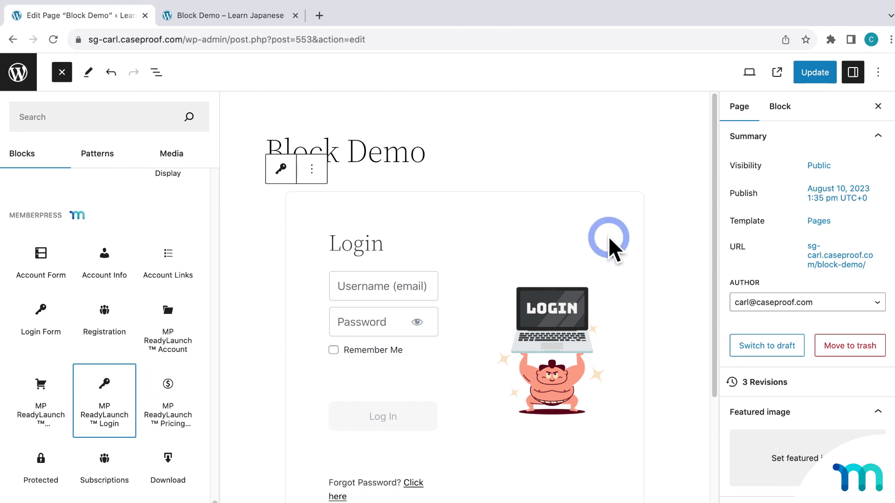
pyautogui.click(808, 72)
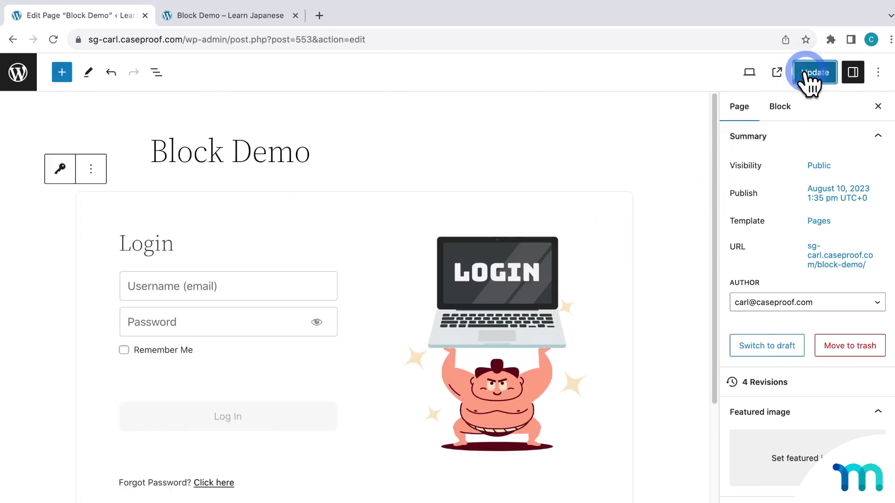
# Step: Open the live Block Demo page in an incognito window, examine the ReadyLaunch login form, and close the window
pyautogui.click(834, 259)
pyautogui.rightClick(736, 393)
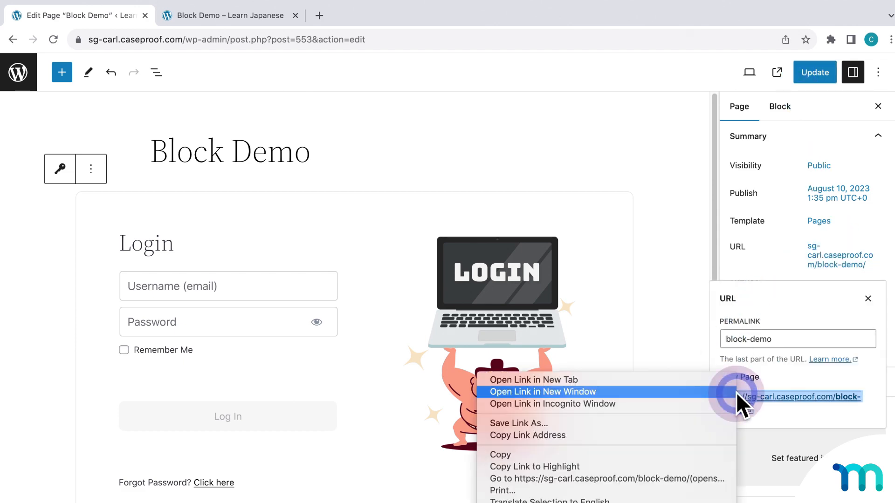
pyautogui.click(711, 403)
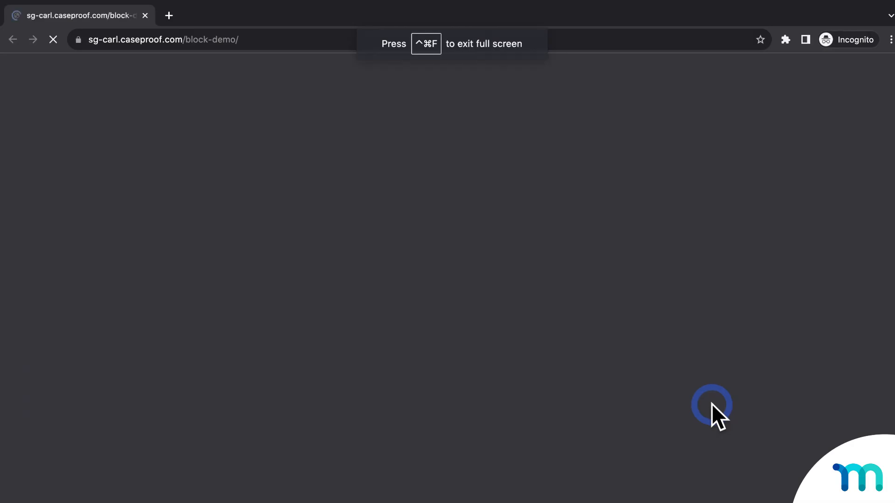
pyautogui.scroll(-7, 711, 401)
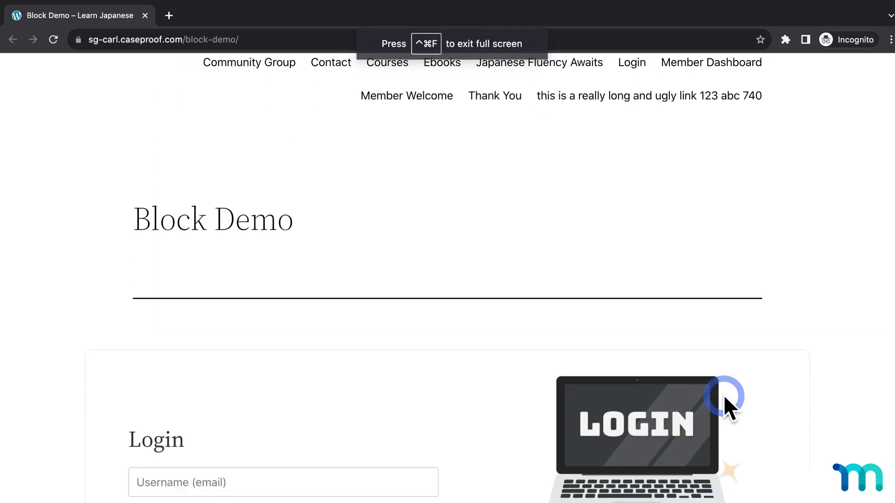
pyautogui.scroll(-2, 810, 353)
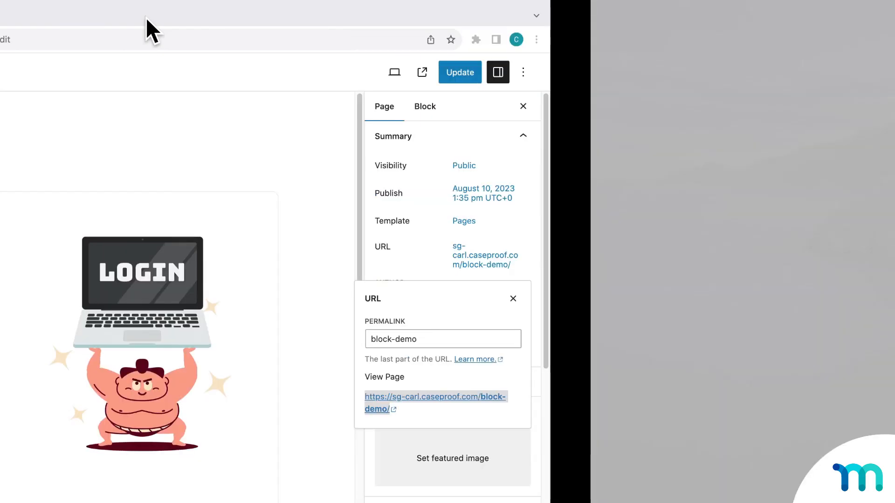
pyautogui.click(147, 18)
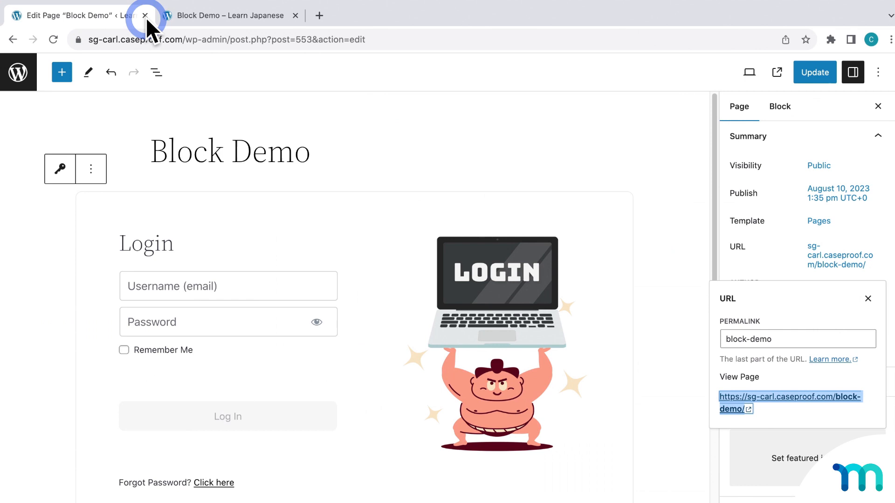
# Step: Replace the MP ReadyLaunch Login block with the MP ReadyLaunch Pricing Table block
pyautogui.click(112, 167)
pyautogui.click(124, 391)
pyautogui.click(62, 72)
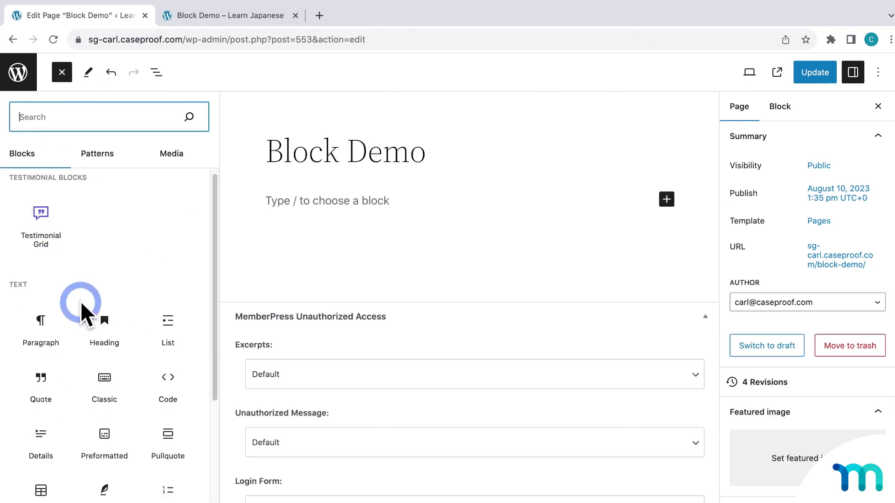
pyautogui.scroll(-15, 88, 301)
pyautogui.moveTo(106, 303)
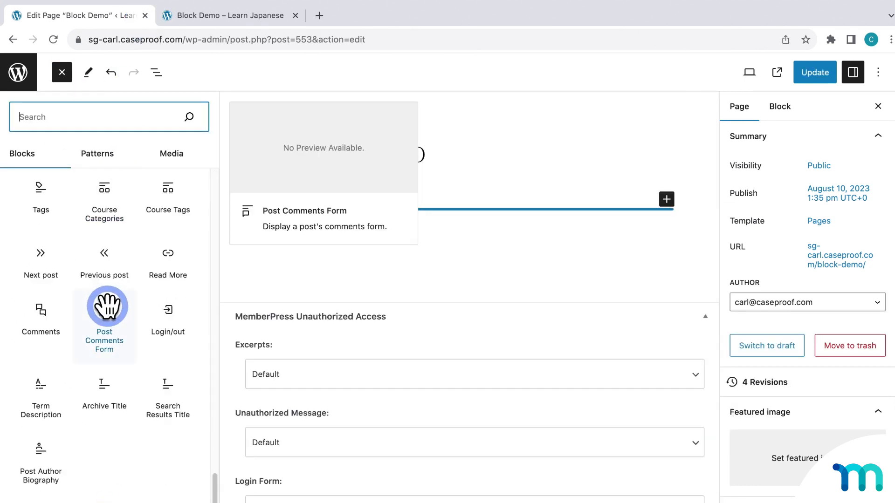
pyautogui.scroll(-10, 107, 305)
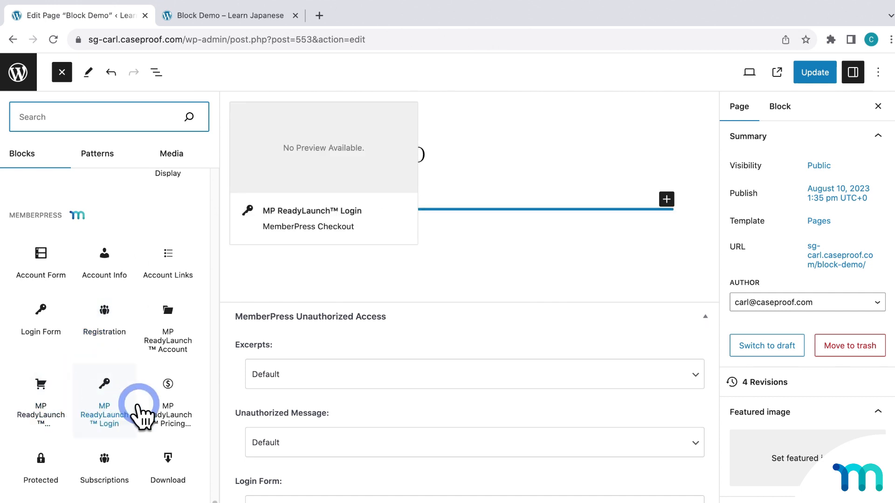
pyautogui.click(178, 409)
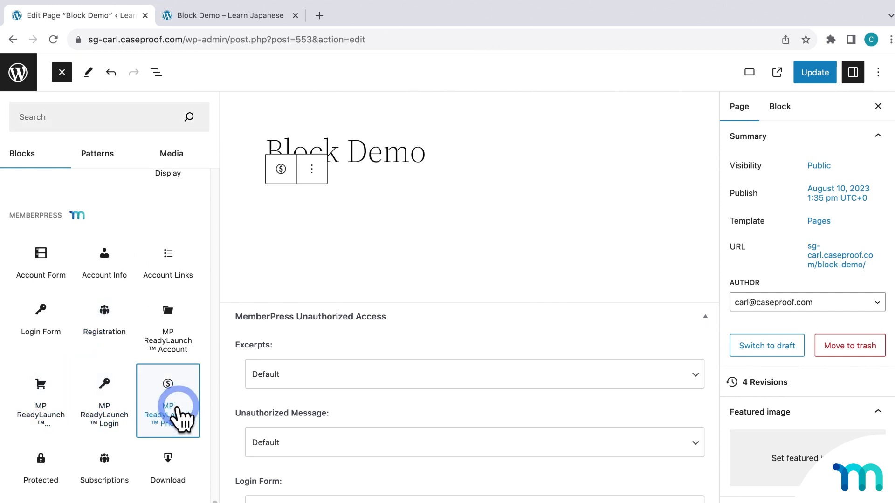
# Step: Set the ReadyLaunch Pricing Table block's group to Pricing Plans
pyautogui.click(342, 220)
pyautogui.click(349, 200)
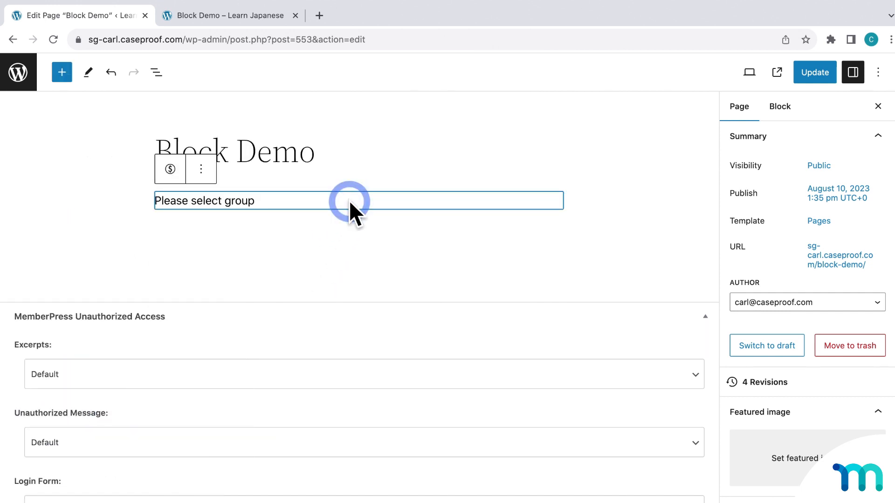
pyautogui.click(777, 108)
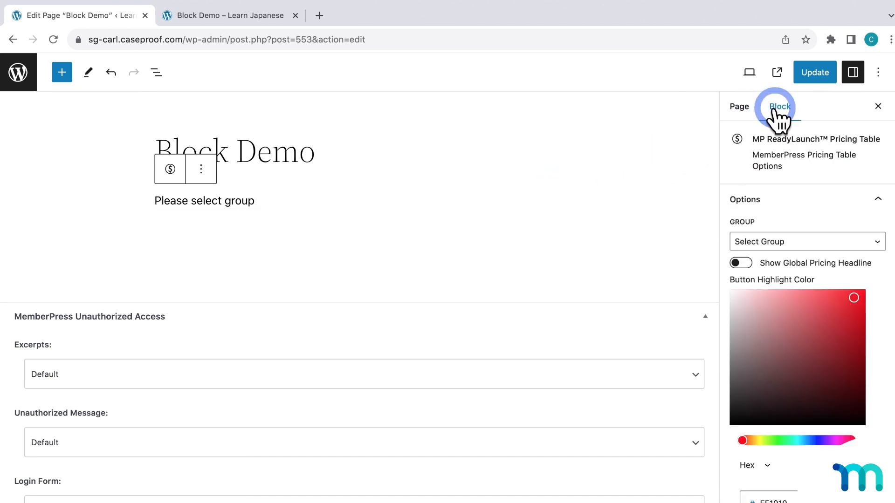
pyautogui.click(837, 246)
pyautogui.click(837, 252)
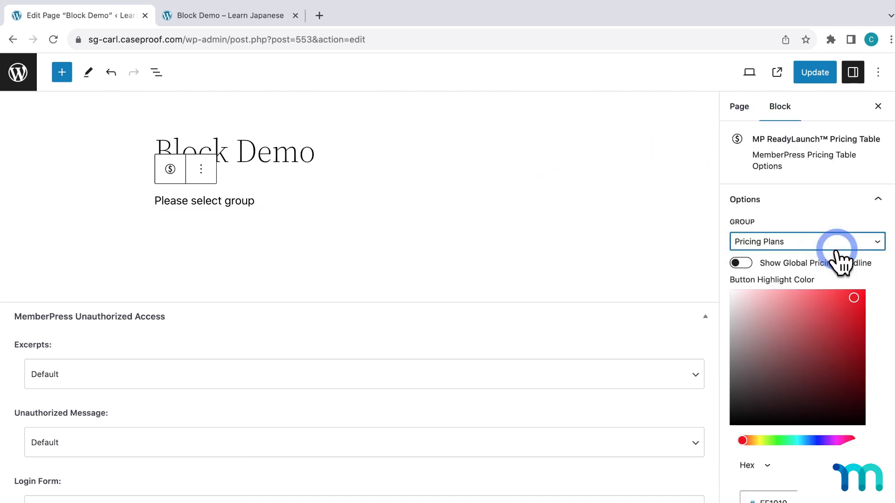
pyautogui.scroll(-3, 583, 242)
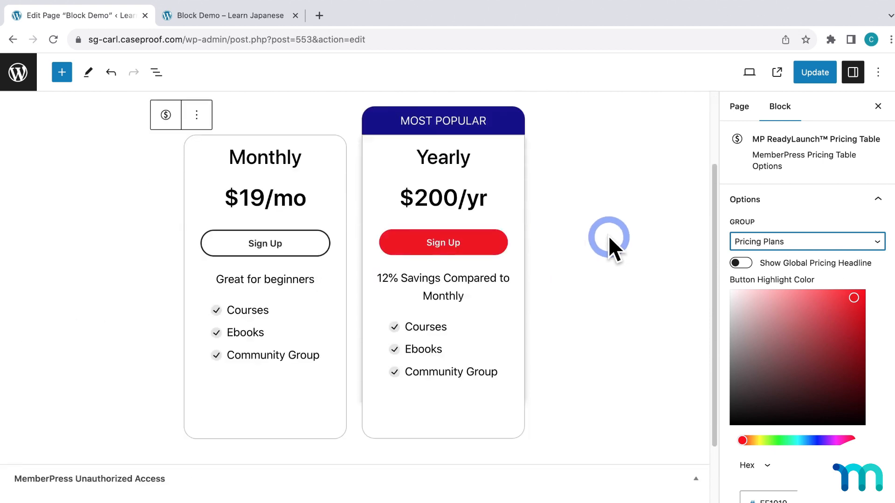
pyautogui.scroll(1, 608, 236)
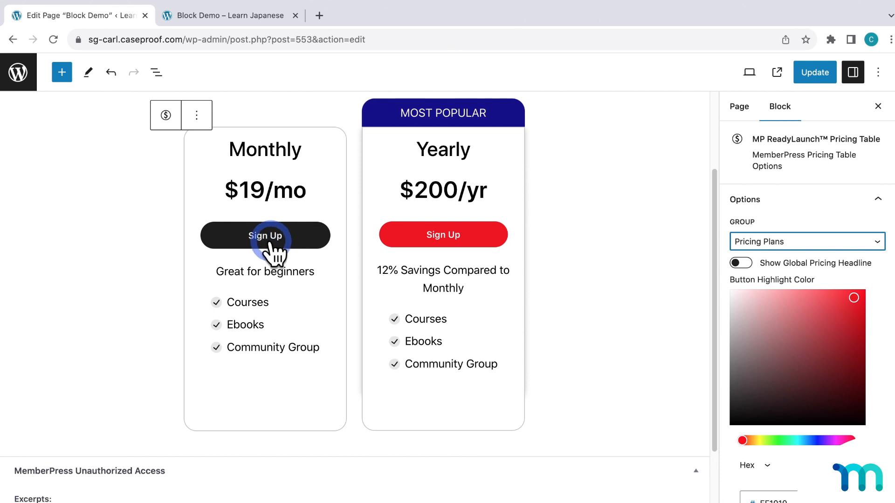
# Step: Change the pricing table's button highlight color to a slightly darkened blue and update the page
pyautogui.moveTo(804, 441); pyautogui.dragTo(815, 441)
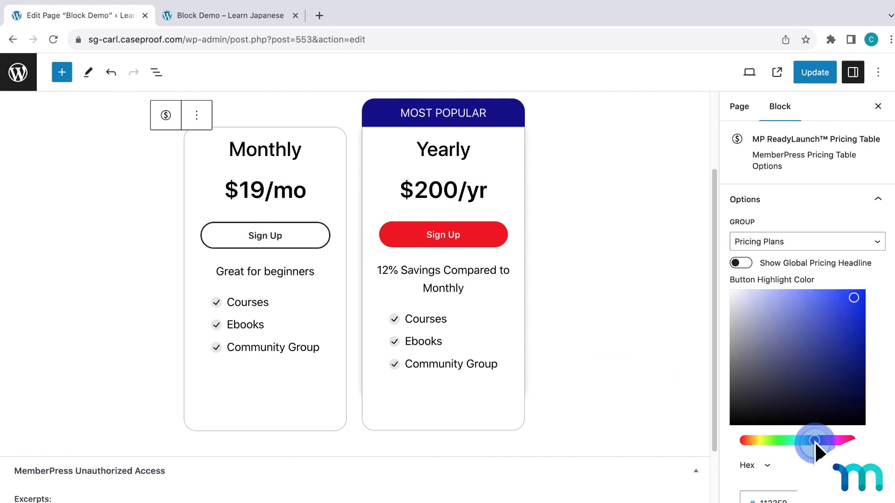
pyautogui.click(840, 322)
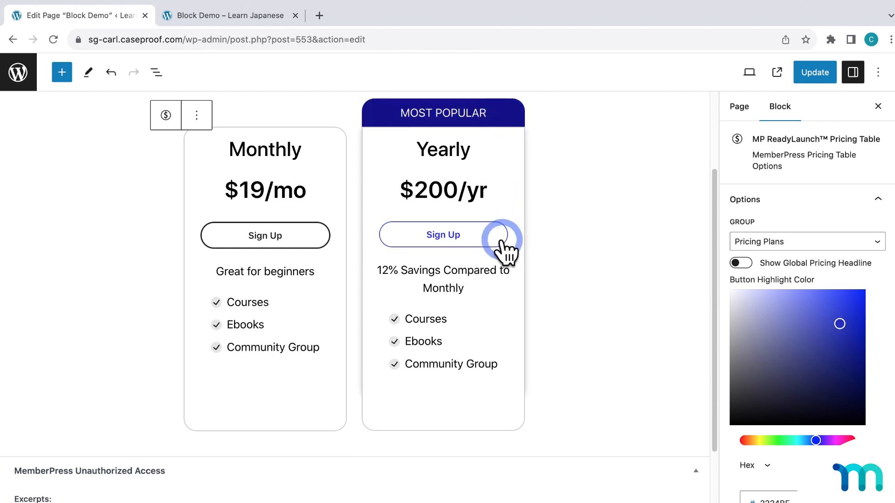
pyautogui.click(819, 77)
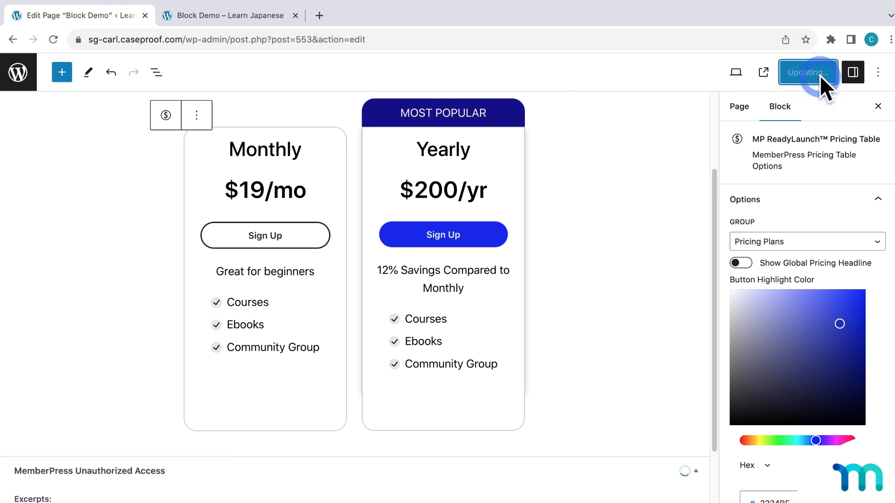
# Step: Reload the live Block Demo page and examine the pricing table with its Monthly and Yearly plans
pyautogui.click(745, 108)
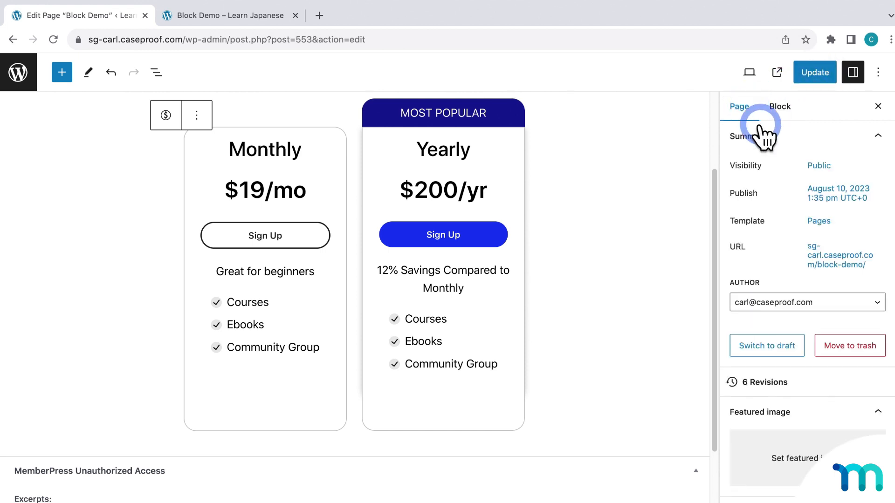
pyautogui.click(272, 15)
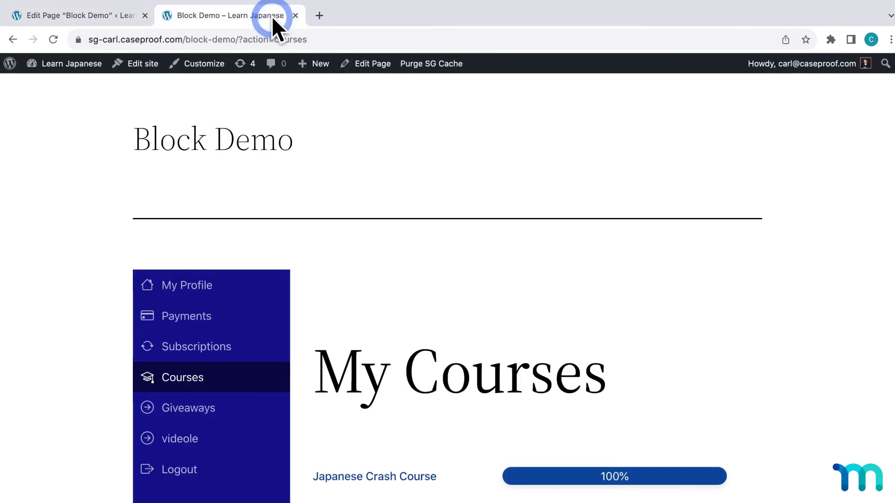
pyautogui.click(53, 39)
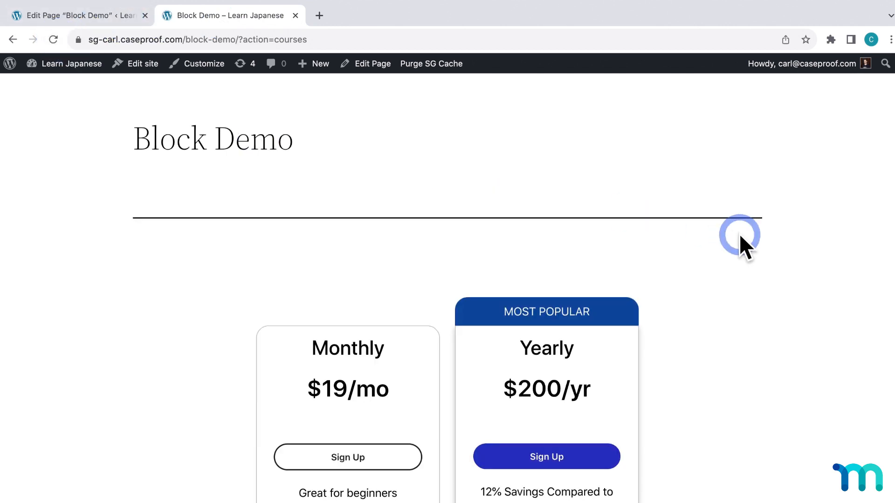
pyautogui.scroll(-5, 741, 235)
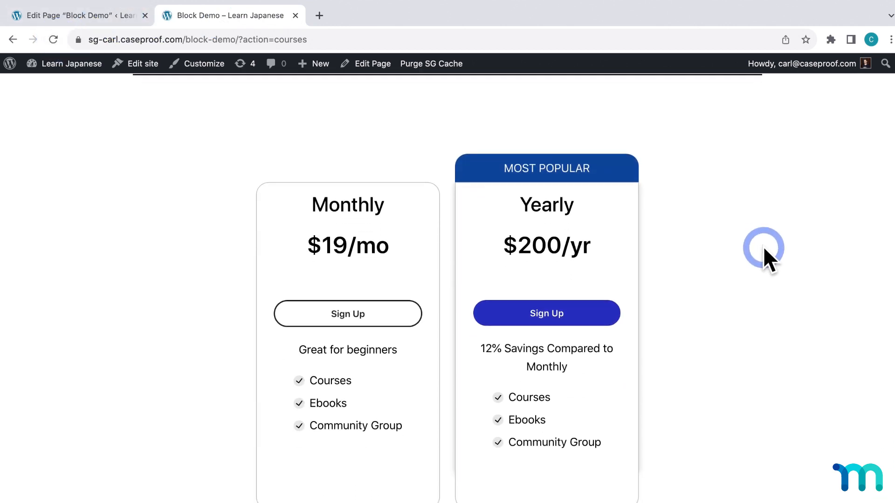
pyautogui.scroll(-2, 765, 249)
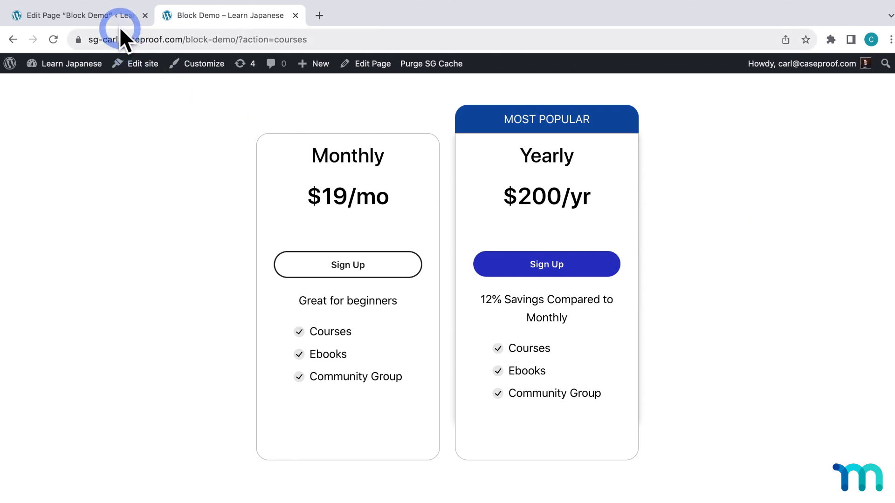
# Step: Open the site's theme management in a separate browser tab, activate the Twenty Twenty theme, and close that tab
pyautogui.click(110, 18)
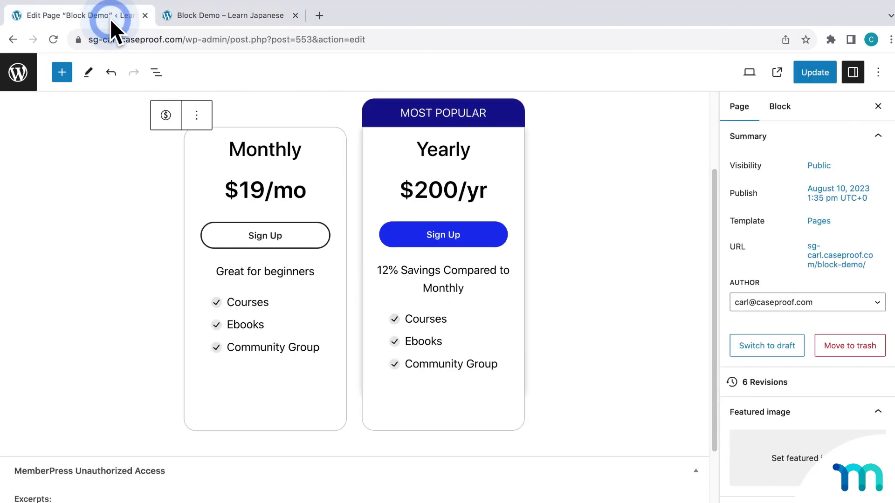
pyautogui.rightClick(28, 75)
pyautogui.click(211, 19)
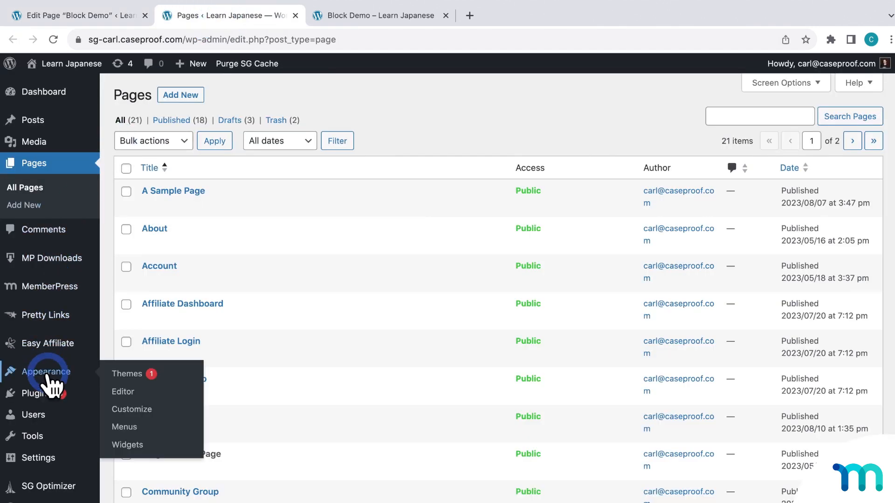
pyautogui.click(129, 374)
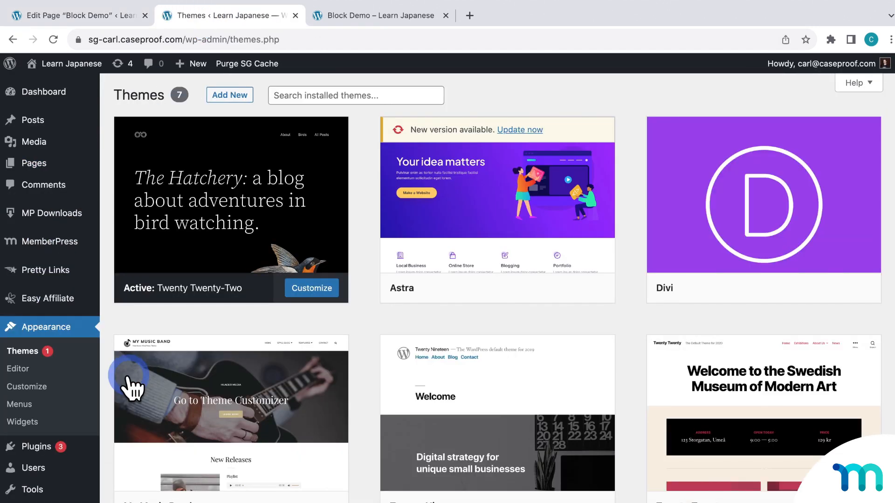
pyautogui.scroll(-3, 653, 406)
pyautogui.click(778, 445)
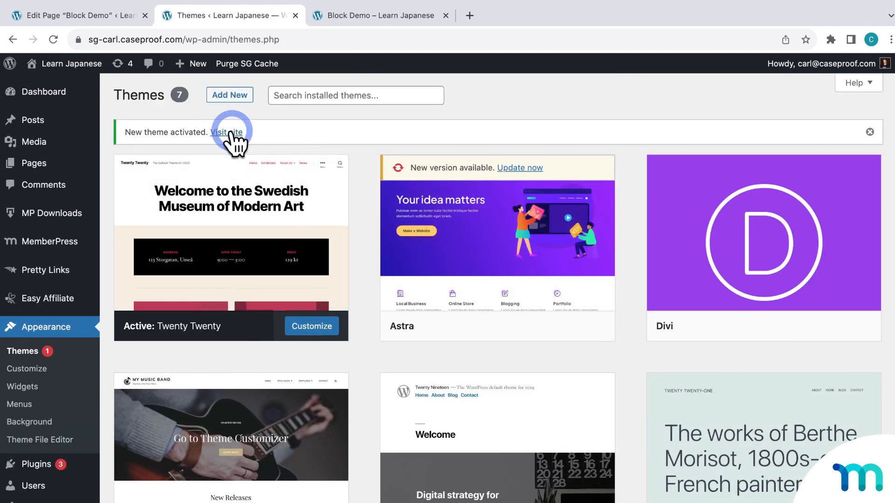
pyautogui.click(295, 16)
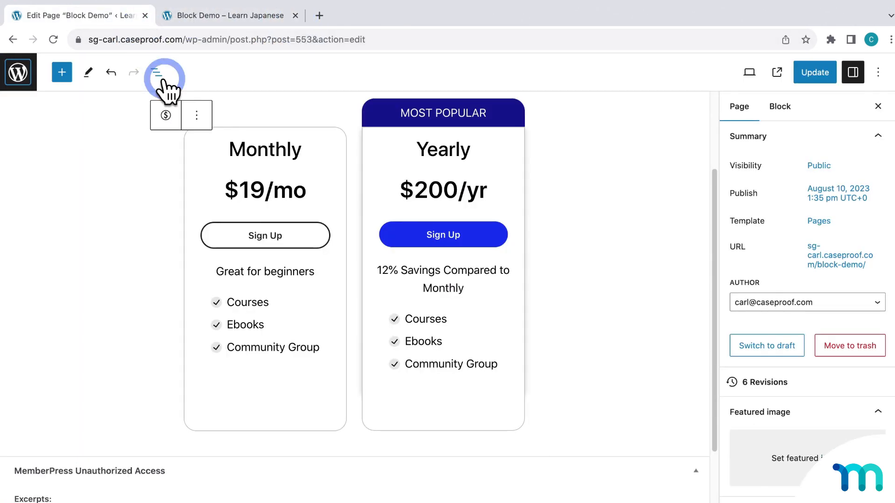
# Step: Delete the ReadyLaunch Pricing Table block, reload the Block Demo editor, and dismiss the backup notice
pyautogui.click(197, 115)
pyautogui.click(231, 335)
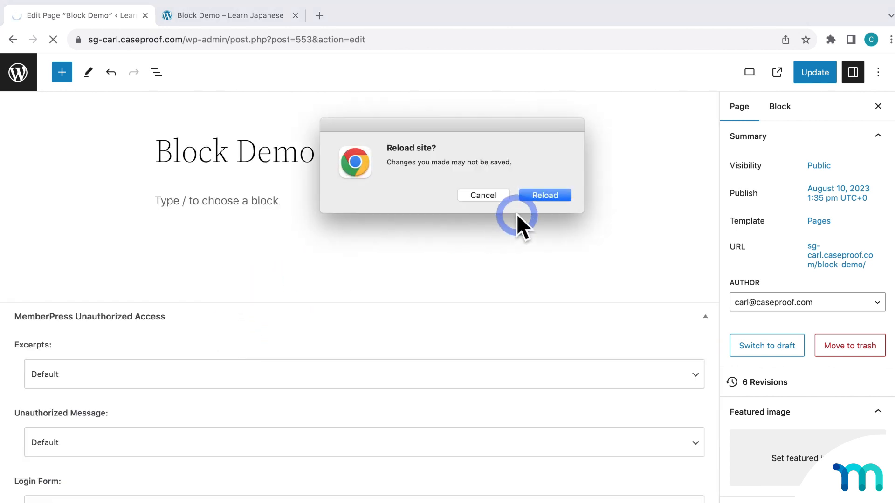
pyautogui.click(542, 196)
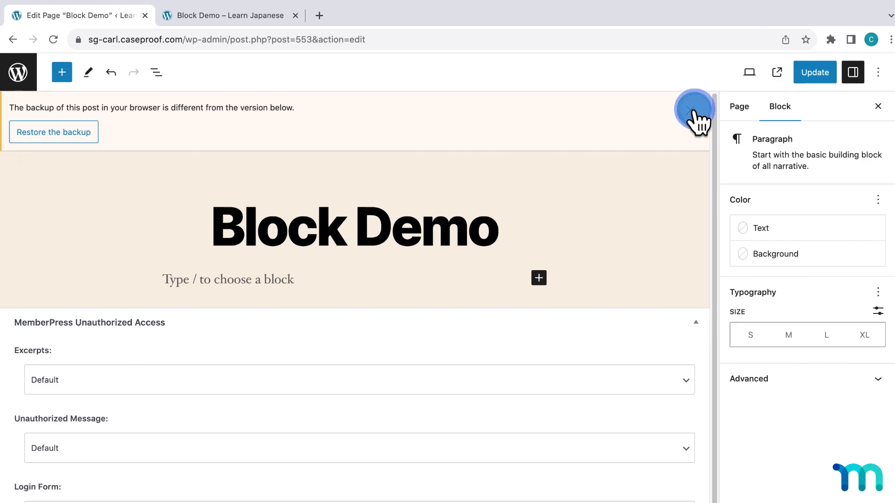
pyautogui.click(696, 115)
# Step: Insert the MemberPress Protected block below the Block Demo page title
pyautogui.click(62, 73)
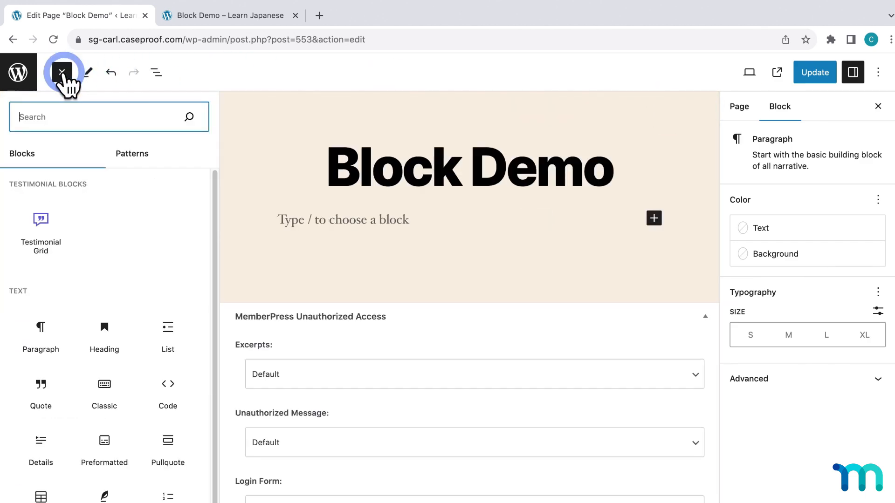
pyautogui.scroll(-20, 128, 229)
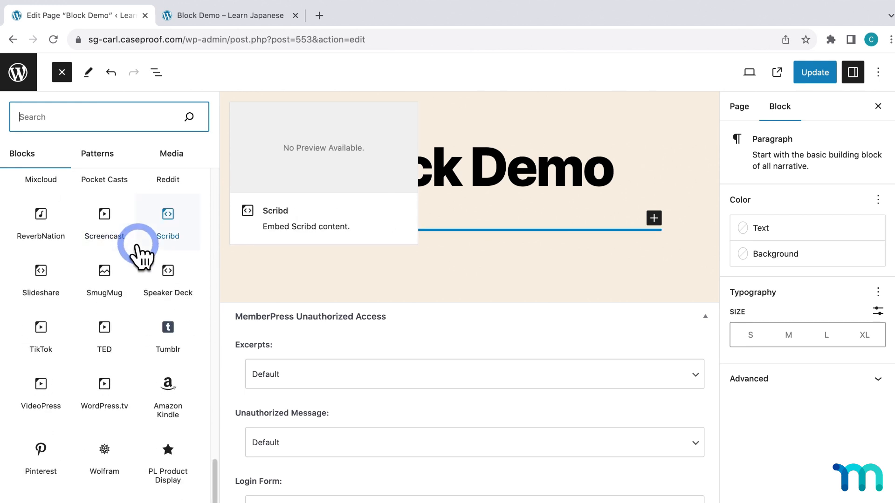
pyautogui.scroll(-6, 133, 254)
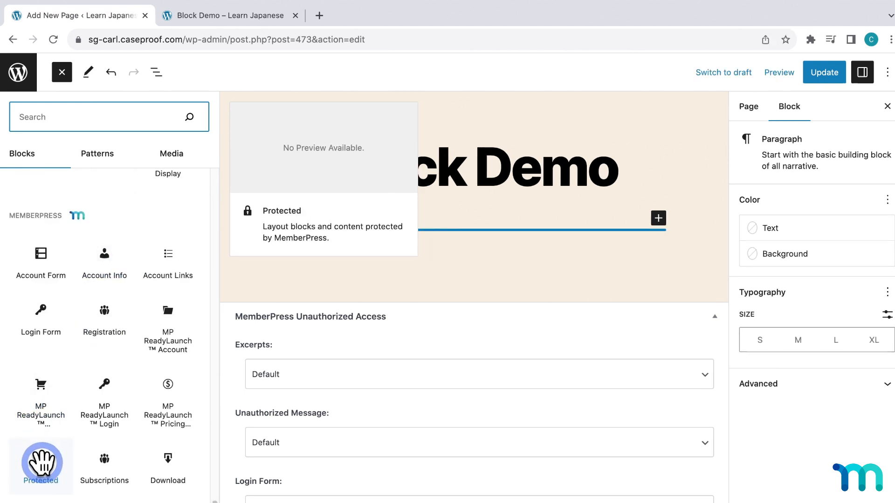
pyautogui.click(41, 463)
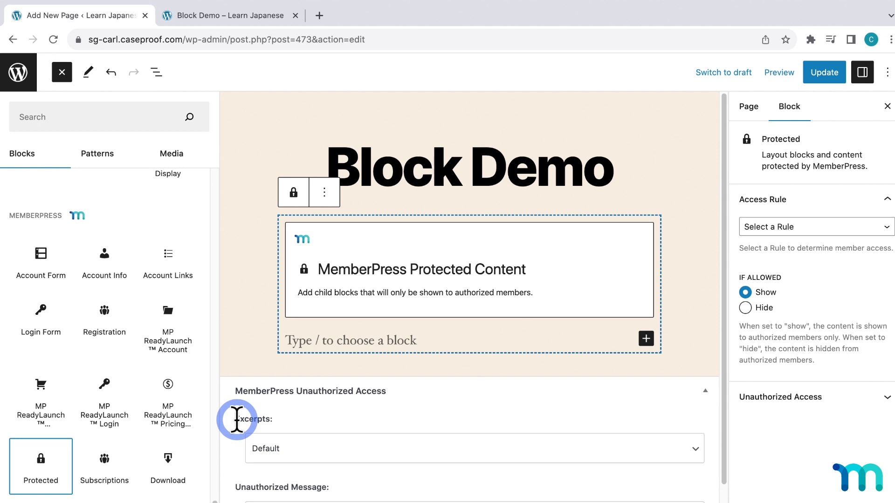
# Step: Add a paragraph between the page title and the Protected block and paste the three introductory anteater paragraphs into it
pyautogui.click(634, 182)
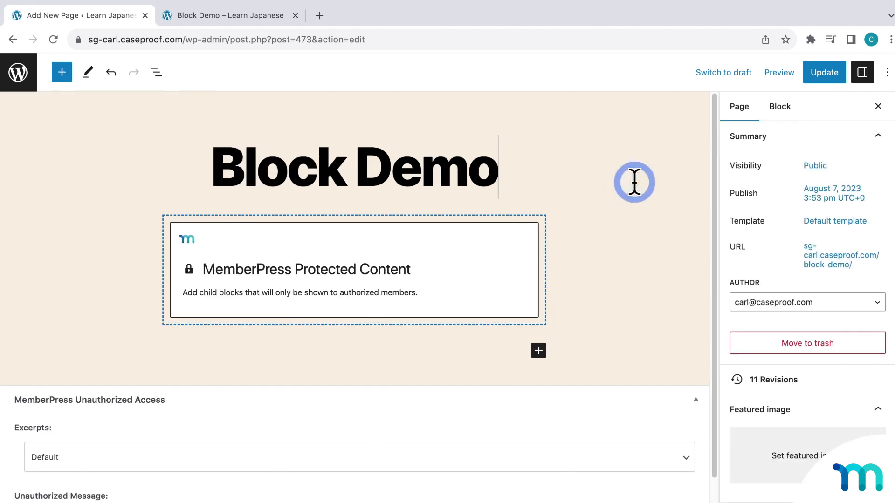
pyautogui.press('Return')
pyautogui.click(542, 220)
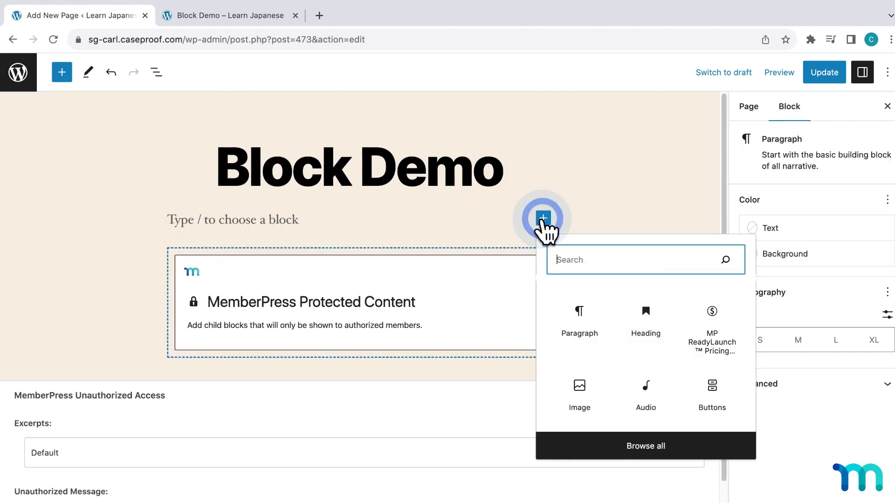
pyautogui.click(577, 308)
pyautogui.click(283, 222)
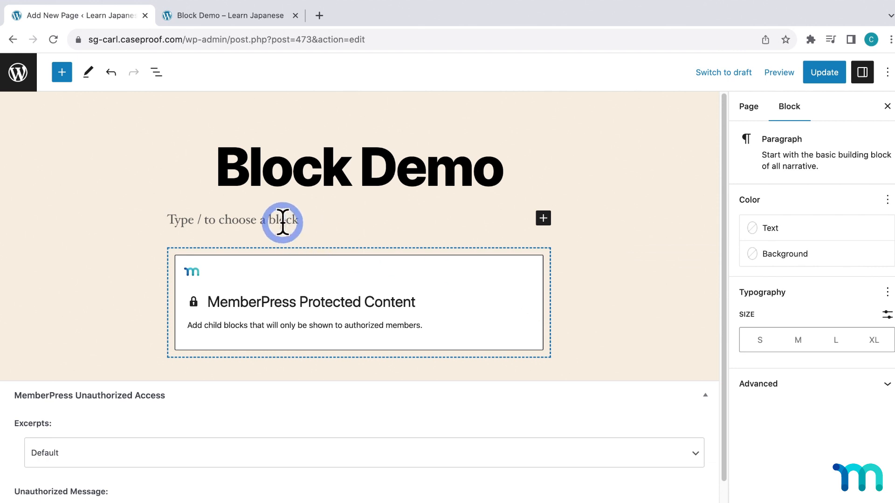
pyautogui.hotkey('ctrl', 'v')
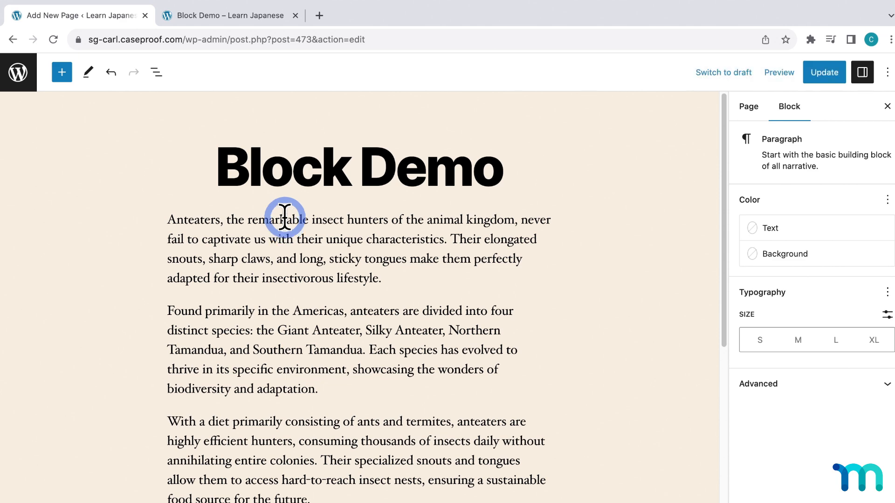
# Step: Paste the two closing anteater paragraphs, on parenting habits and preserving habitats, inside the Protected block and review them
pyautogui.scroll(-5, 523, 244)
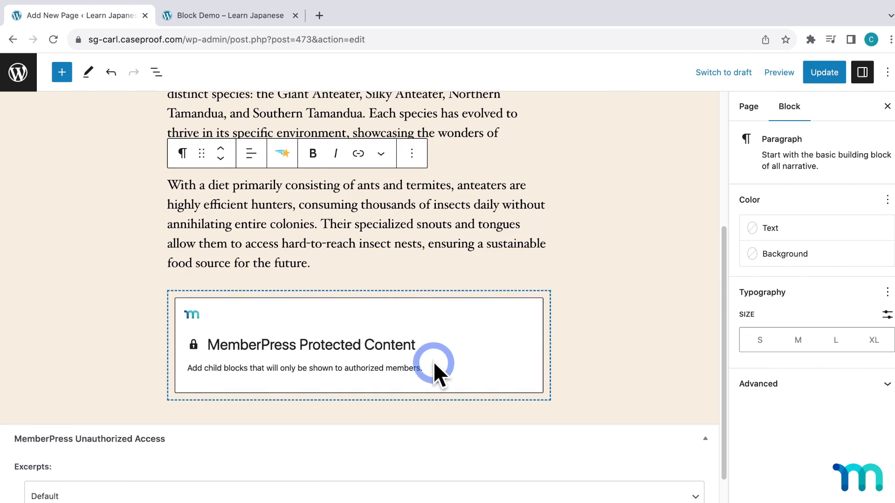
pyautogui.click(433, 368)
pyautogui.click(452, 415)
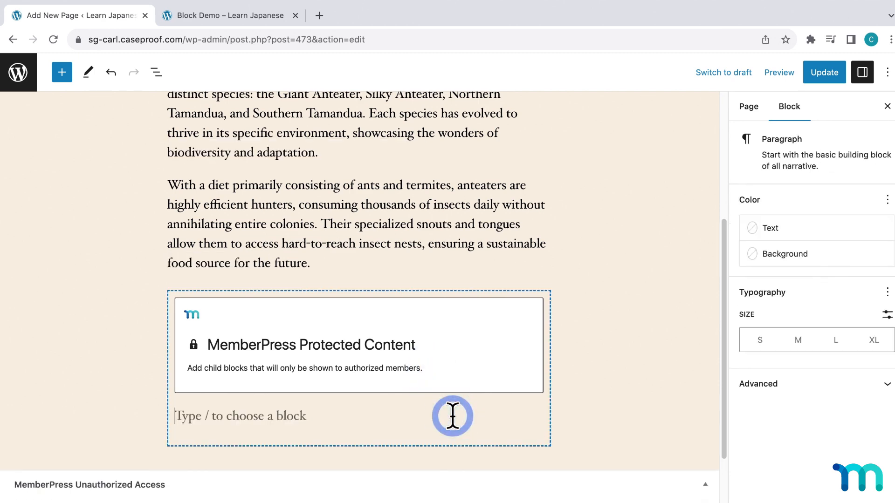
pyautogui.hotkey('ctrl', 'v')
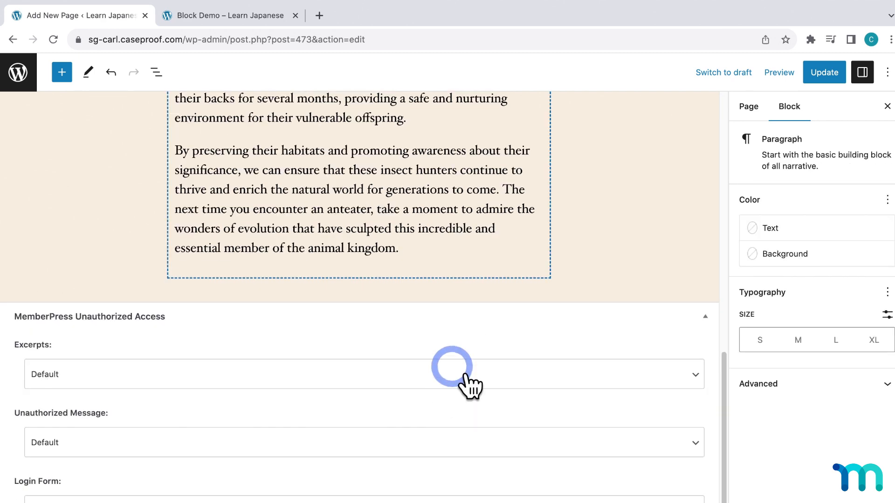
pyautogui.scroll(6, 625, 307)
pyautogui.scroll(-2, 611, 328)
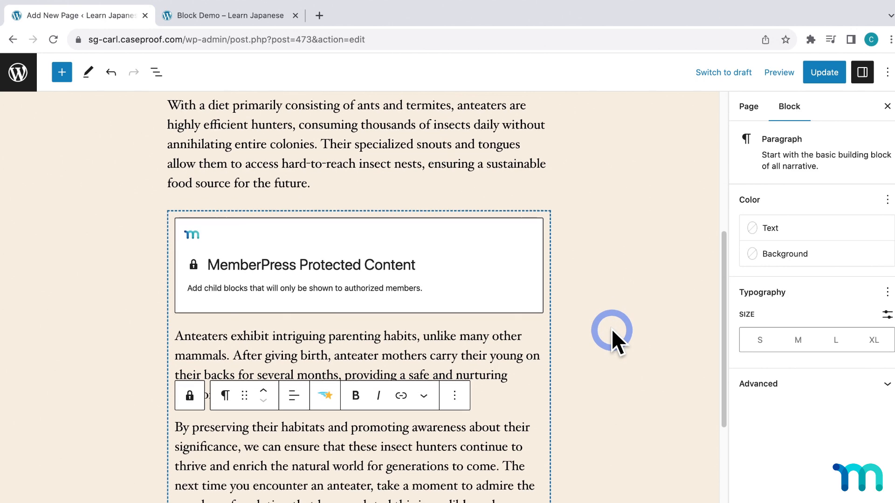
pyautogui.scroll(-2, 611, 329)
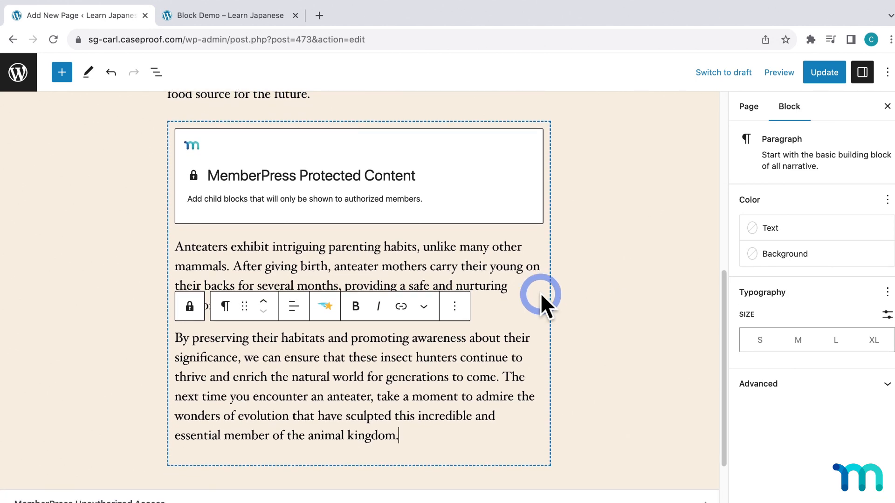
# Step: Select the Protected block, open the MemberPress rules in a separate browser tab, and start a new rule
pyautogui.click(361, 214)
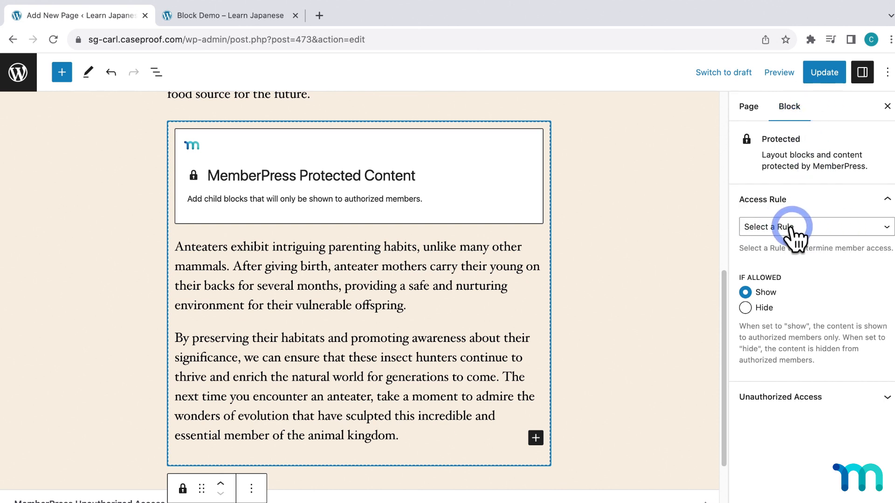
pyautogui.rightClick(32, 74)
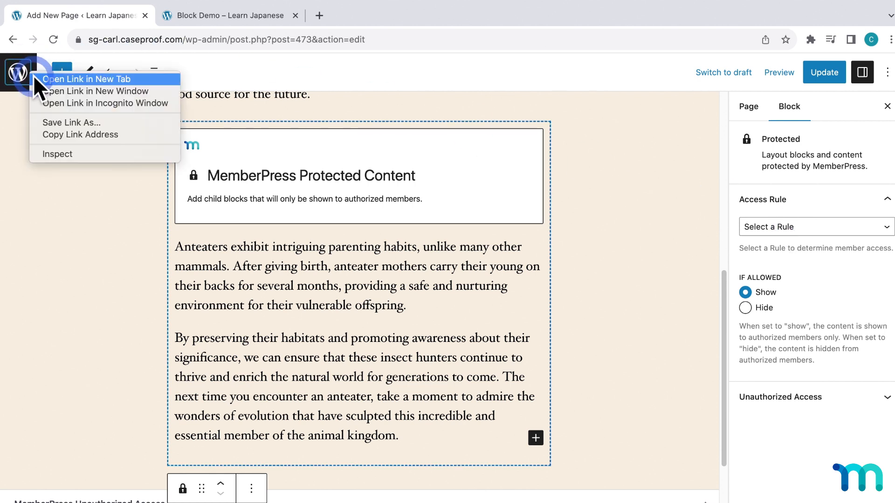
pyautogui.click(33, 77)
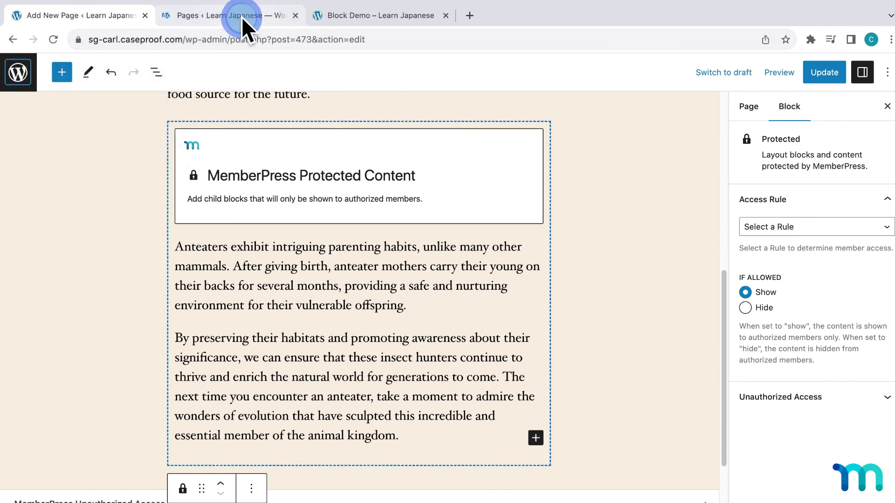
pyautogui.click(242, 15)
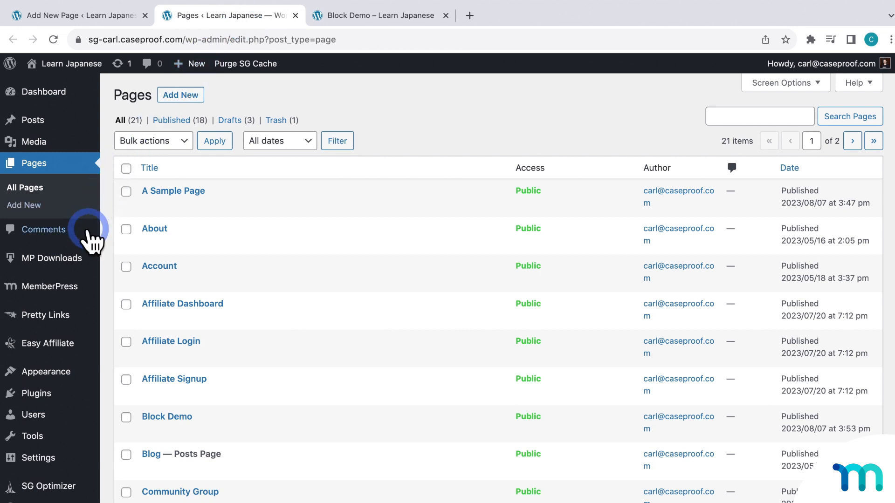
pyautogui.moveTo(57, 286)
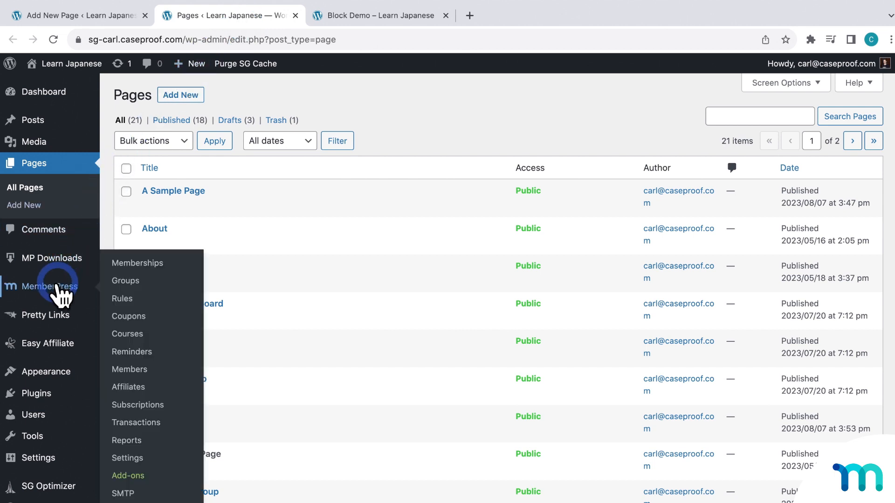
pyautogui.click(120, 299)
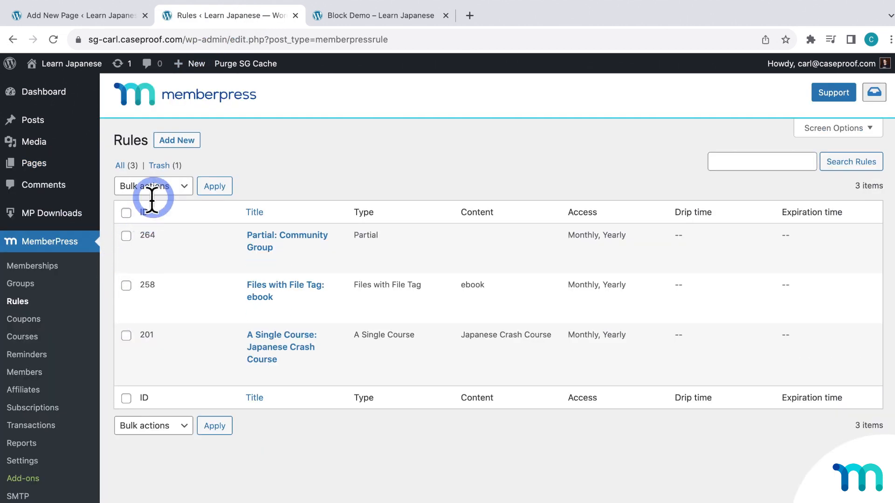
pyautogui.click(184, 142)
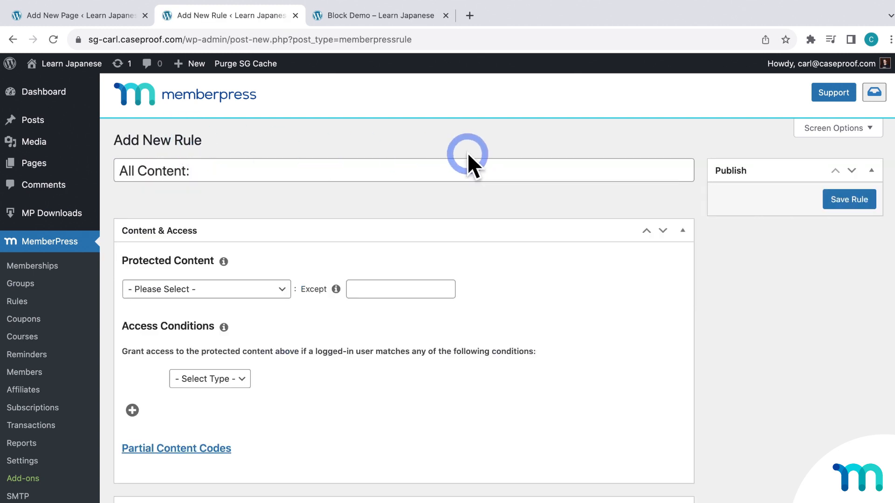
# Step: Set the new rule's protected content to Partial and title the rule "Partial: Article"
pyautogui.scroll(-4, 513, 193)
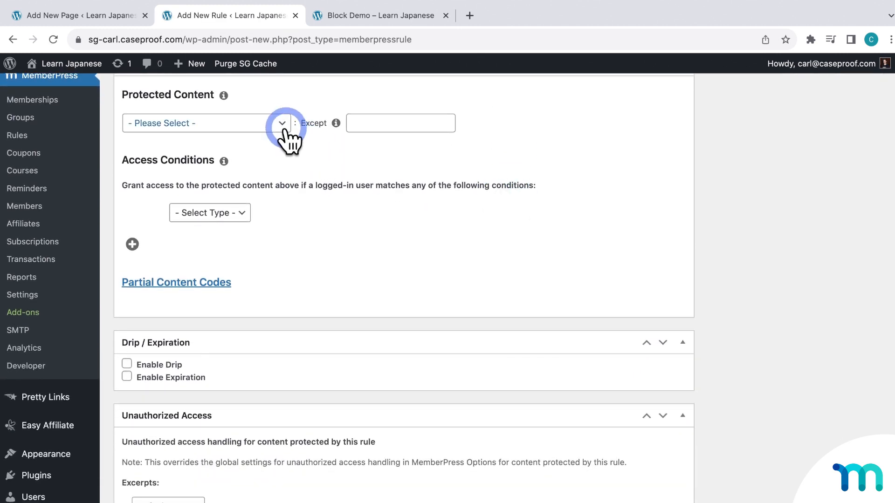
pyautogui.click(285, 129)
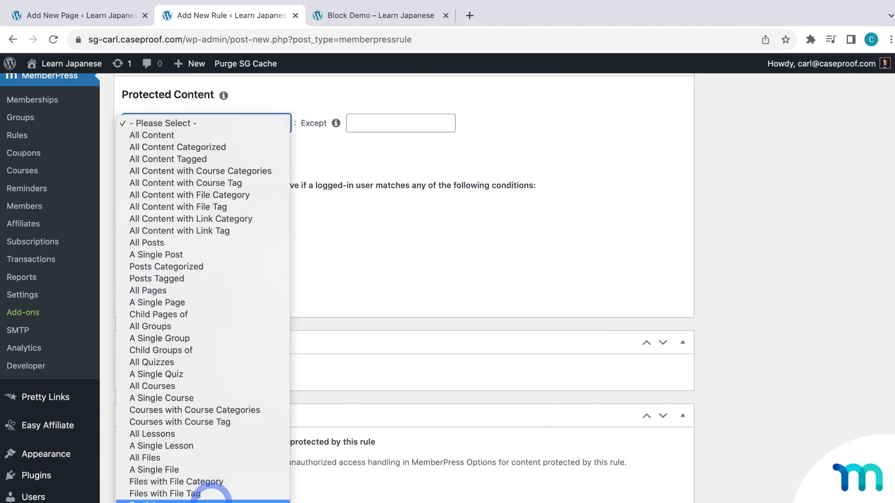
pyautogui.click(211, 500)
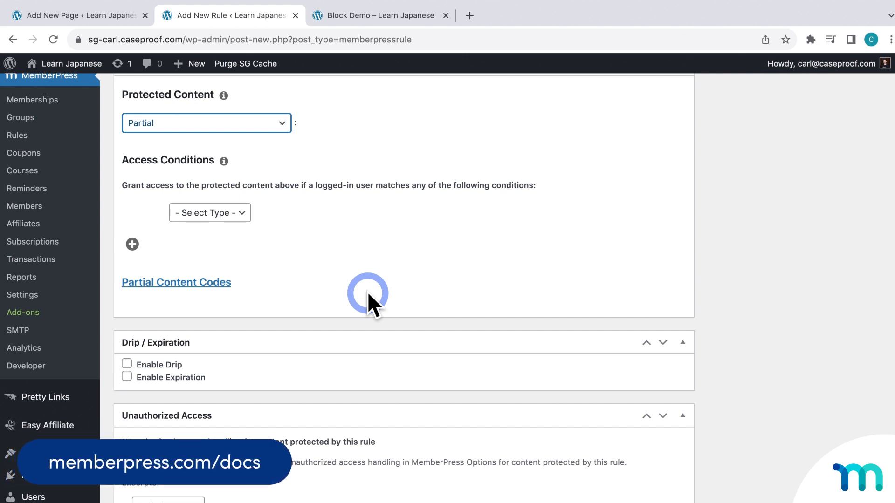
pyautogui.scroll(5, 368, 294)
pyautogui.click(370, 129)
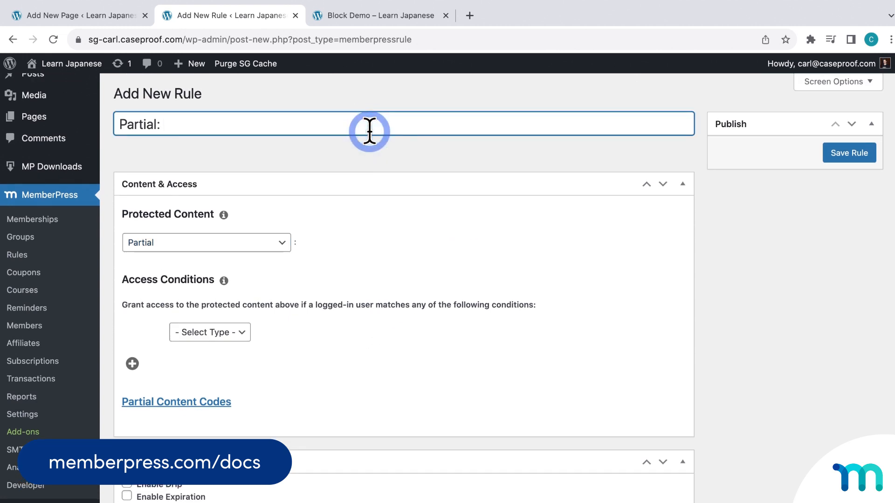
pyautogui.write('Article')
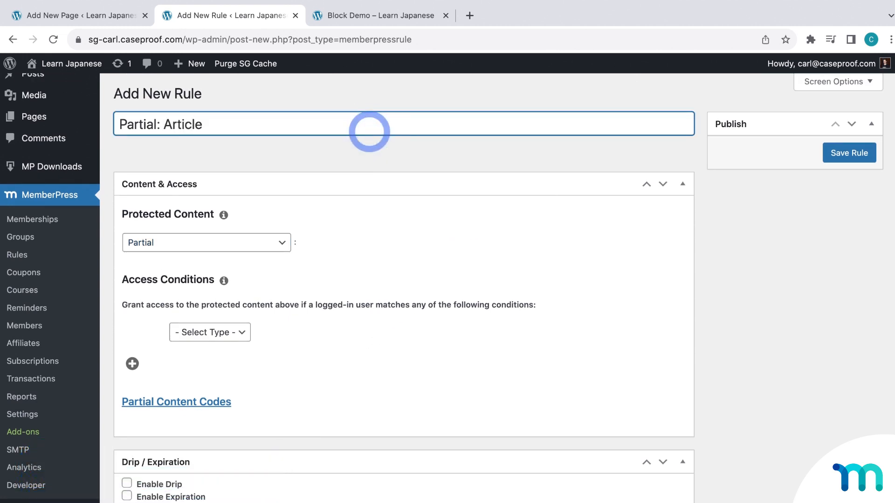
# Step: Grant the rule's access to the Monthly or Yearly membership with two access conditions and save the rule
pyautogui.click(237, 334)
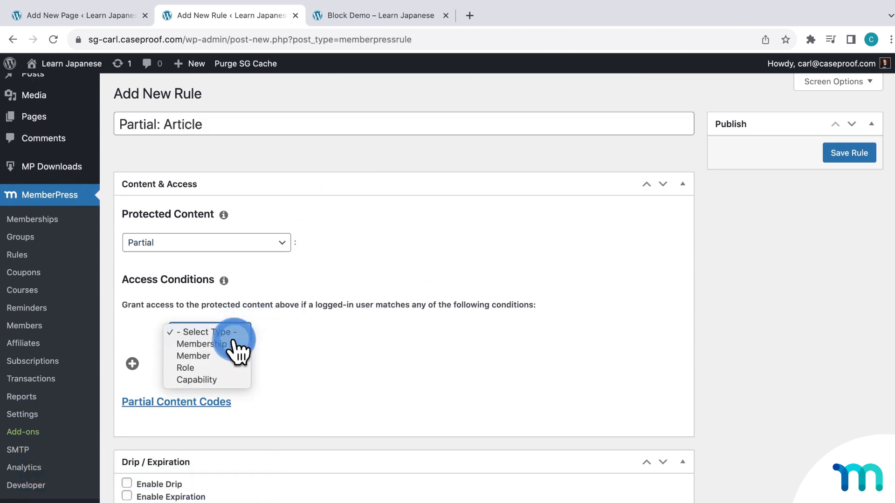
pyautogui.click(238, 349)
pyautogui.click(344, 333)
pyautogui.click(176, 373)
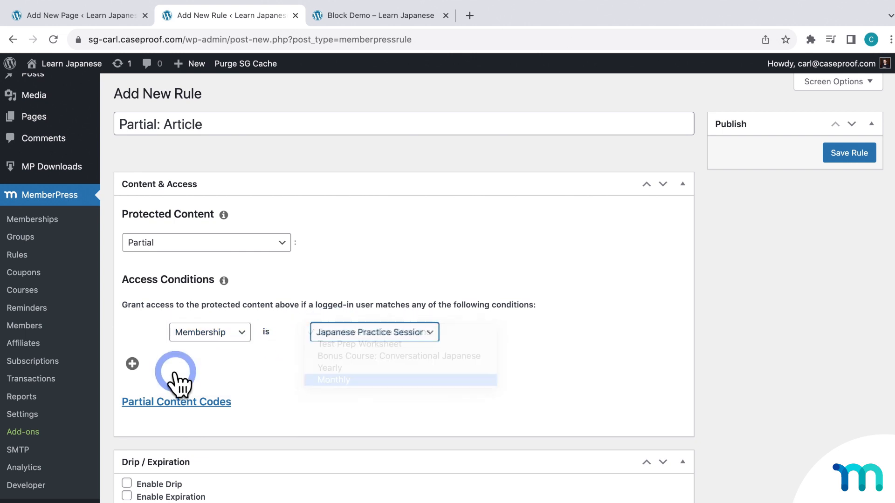
pyautogui.click(132, 363)
pyautogui.click(219, 354)
pyautogui.click(219, 366)
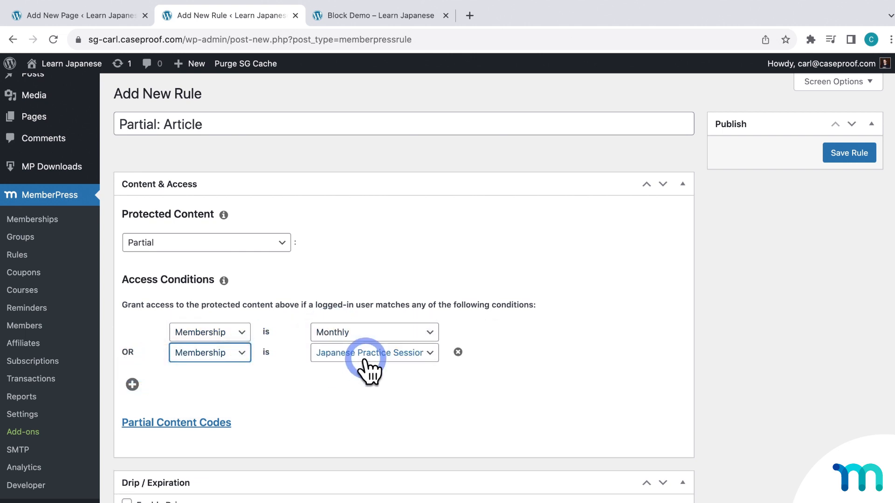
pyautogui.click(367, 361)
pyautogui.click(366, 387)
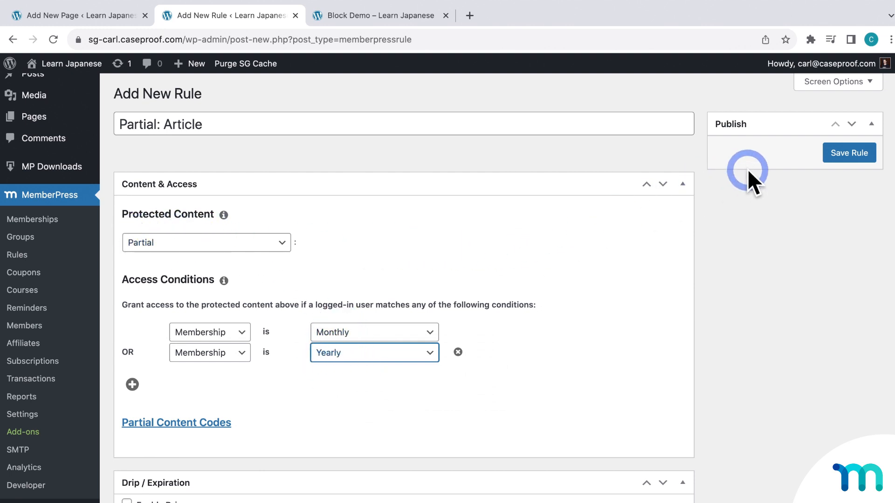
pyautogui.click(835, 156)
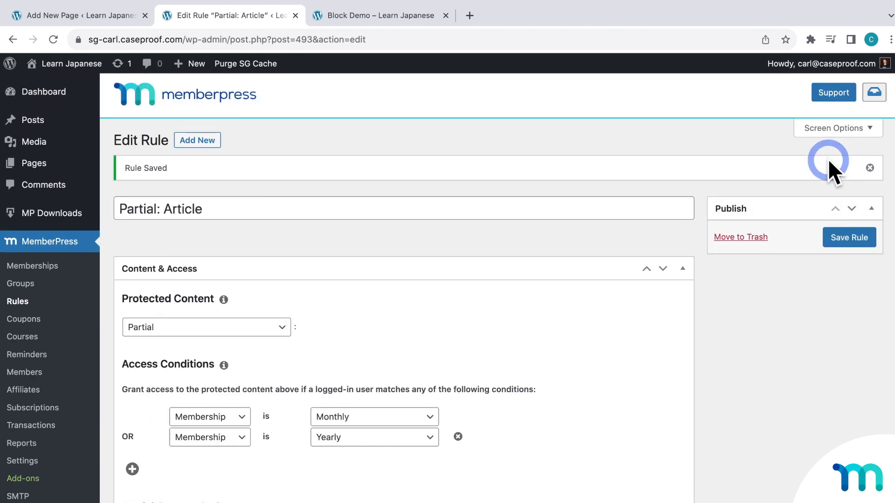
# Step: Close the rule's tab, reload the Block Demo editor, and assign the Partial: Article access rule to the Protected block
pyautogui.click(295, 15)
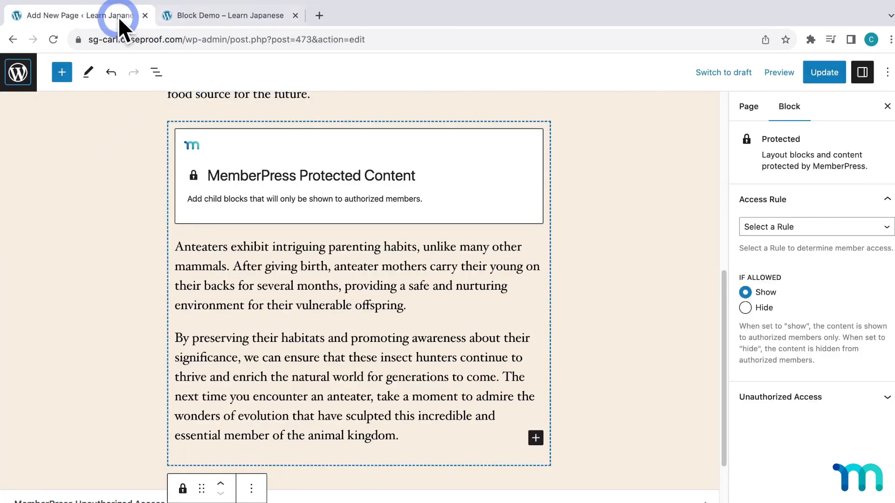
pyautogui.click(56, 39)
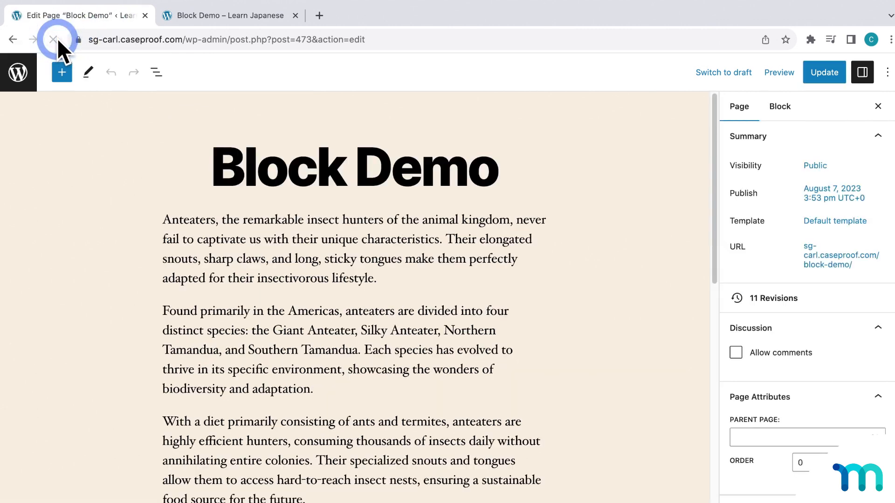
pyautogui.scroll(-5, 409, 148)
pyautogui.scroll(-3, 419, 177)
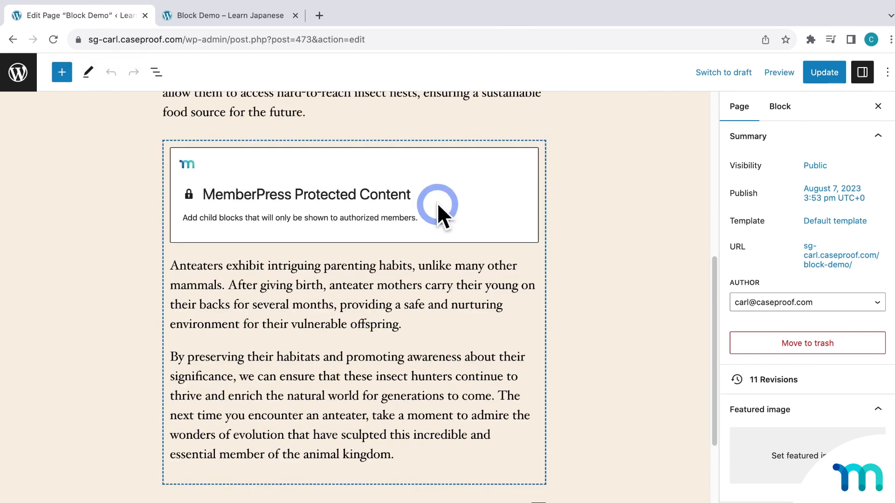
pyautogui.click(446, 191)
pyautogui.click(836, 221)
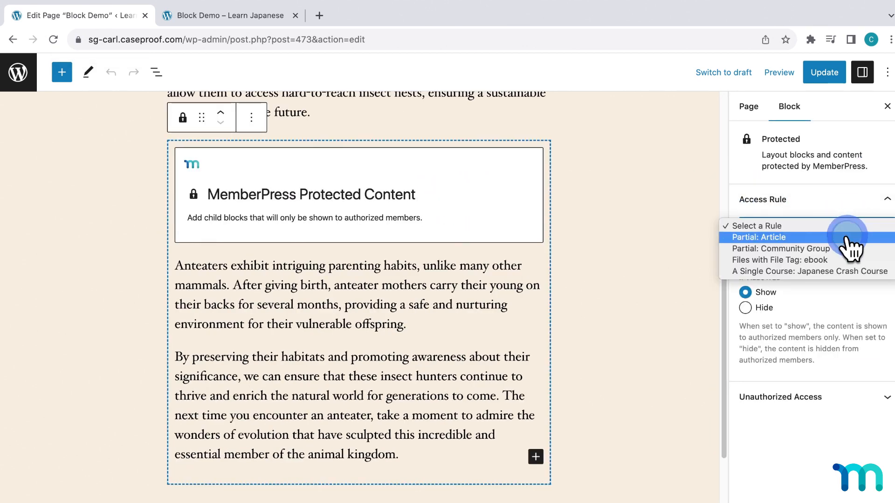
pyautogui.click(847, 237)
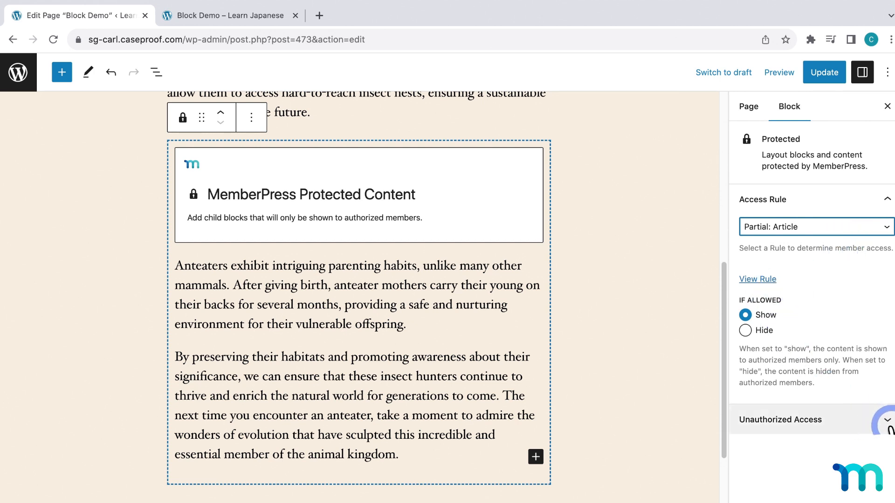
# Step: Set the Protected block's unauthorized action to Show Login Form & Message with the message "Sign up for a membership to finish reading." and update the page
pyautogui.click(885, 420)
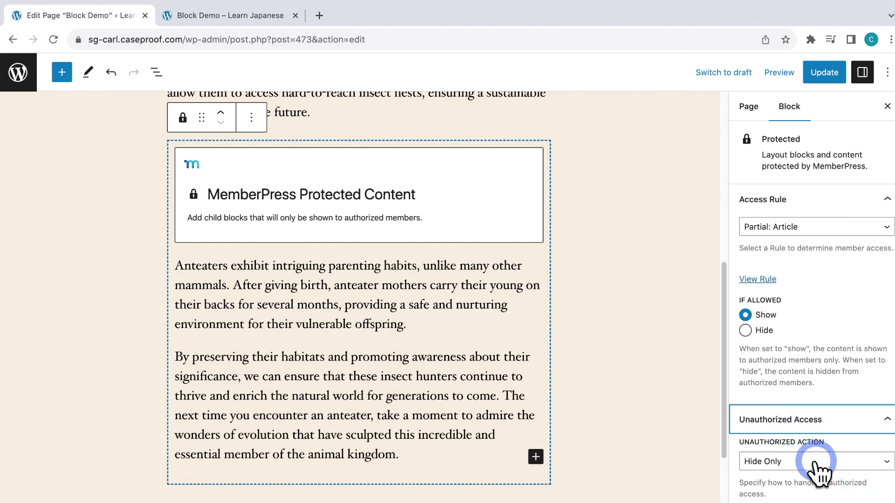
pyautogui.click(837, 464)
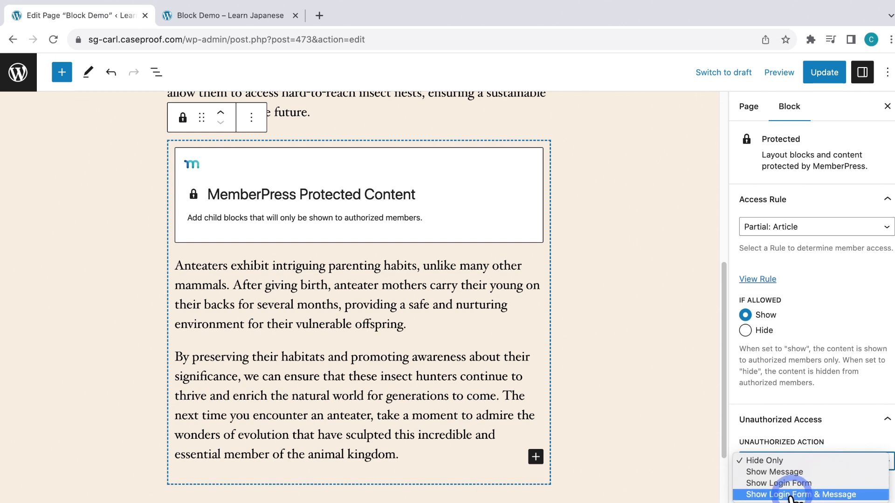
pyautogui.click(824, 495)
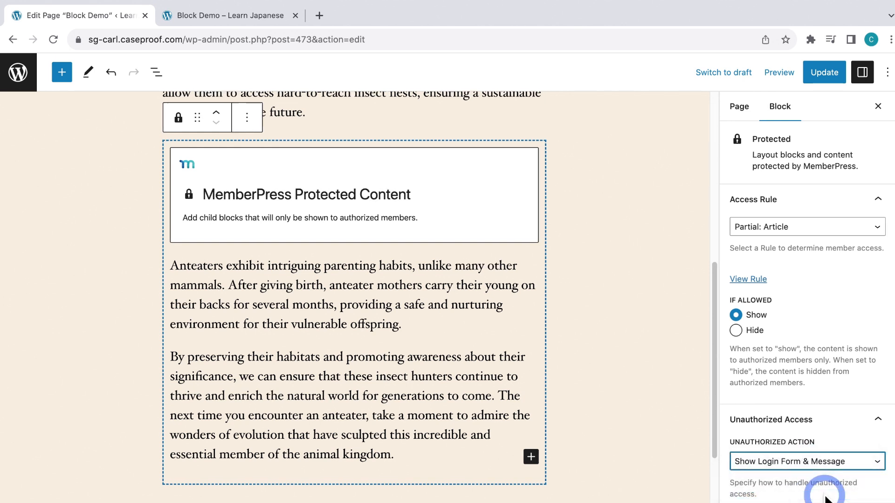
pyautogui.scroll(-3, 819, 464)
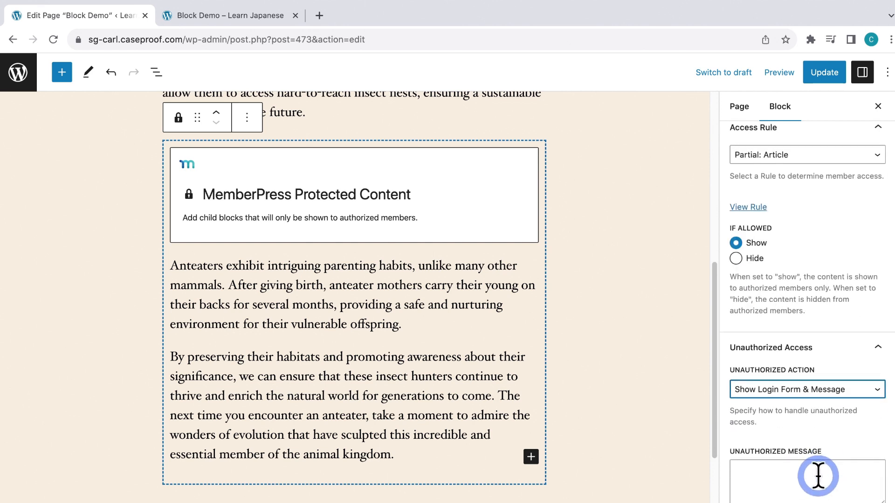
pyautogui.click(819, 476)
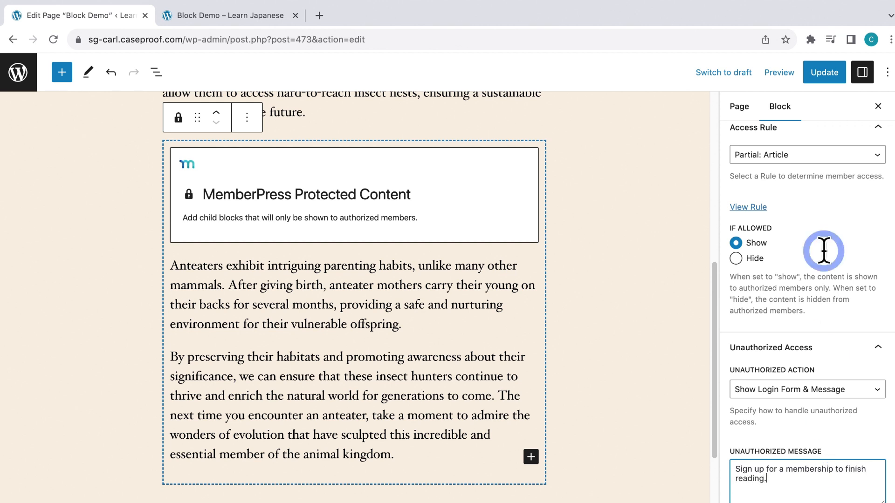
pyautogui.click(821, 78)
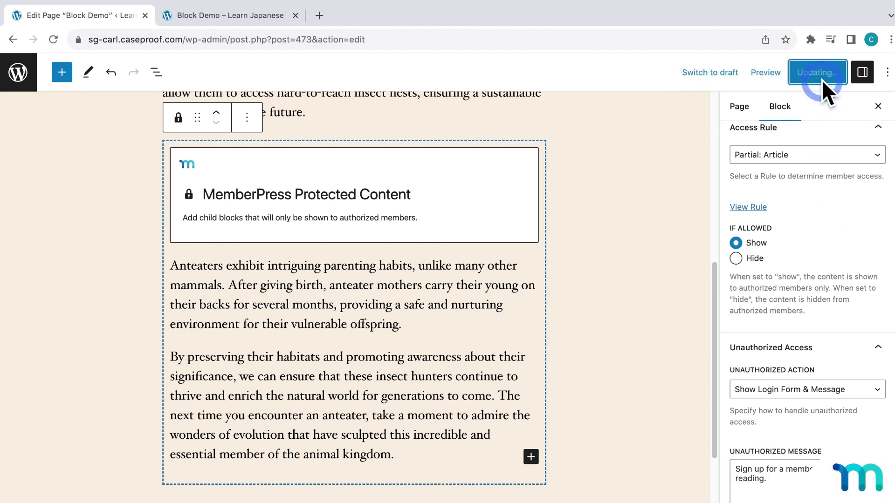
# Step: Open the published Block Demo page from its permalink in an incognito window
pyautogui.click(745, 107)
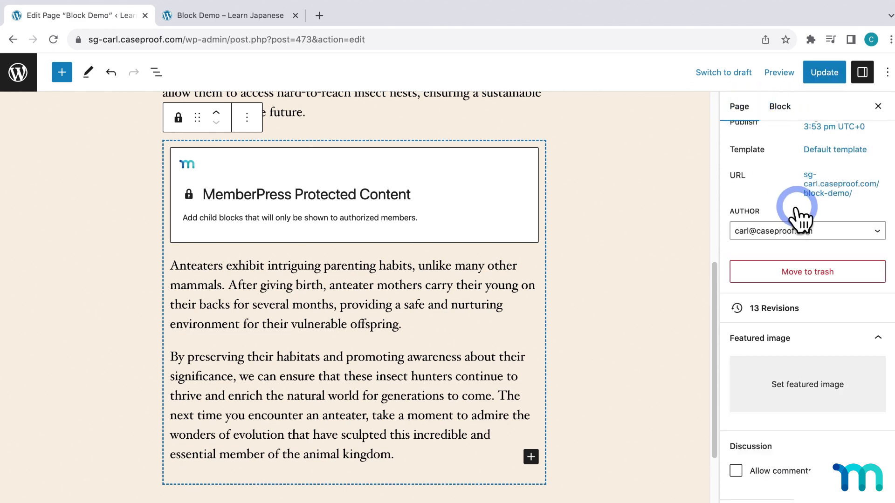
pyautogui.click(811, 189)
pyautogui.rightClick(770, 326)
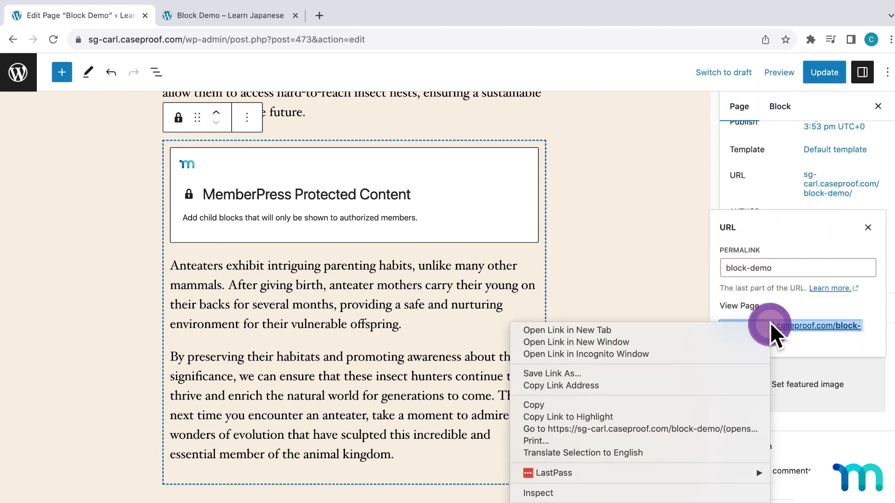
pyautogui.click(759, 353)
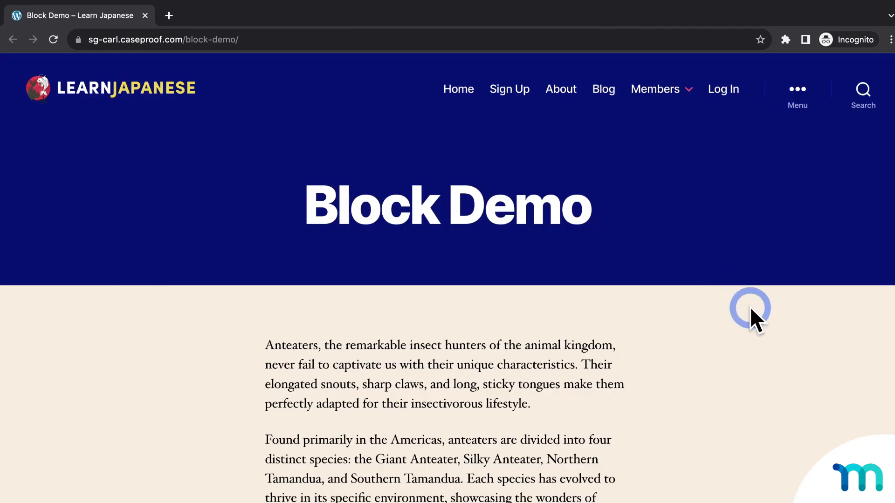
# Step: Examine the article as a logged-out visitor, checking where the protected part is replaced by the unauthorized message and login form
pyautogui.scroll(-2, 740, 324)
pyautogui.scroll(-6, 740, 326)
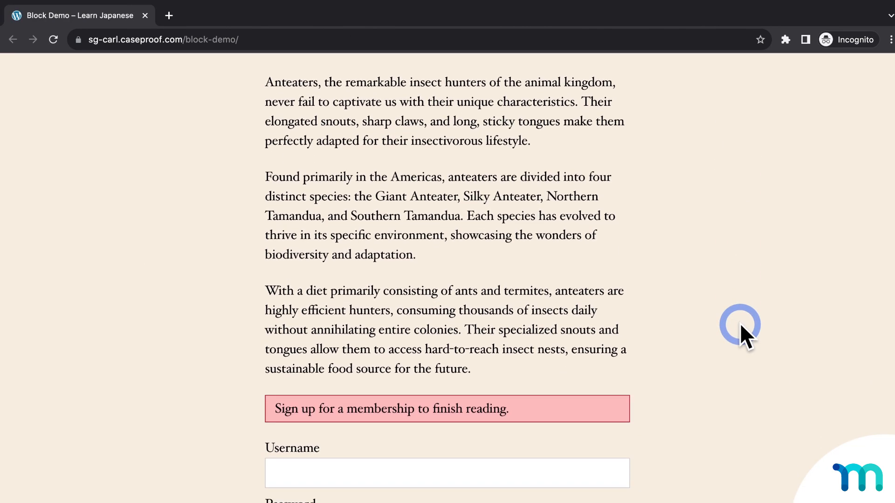
pyautogui.scroll(-2, 740, 323)
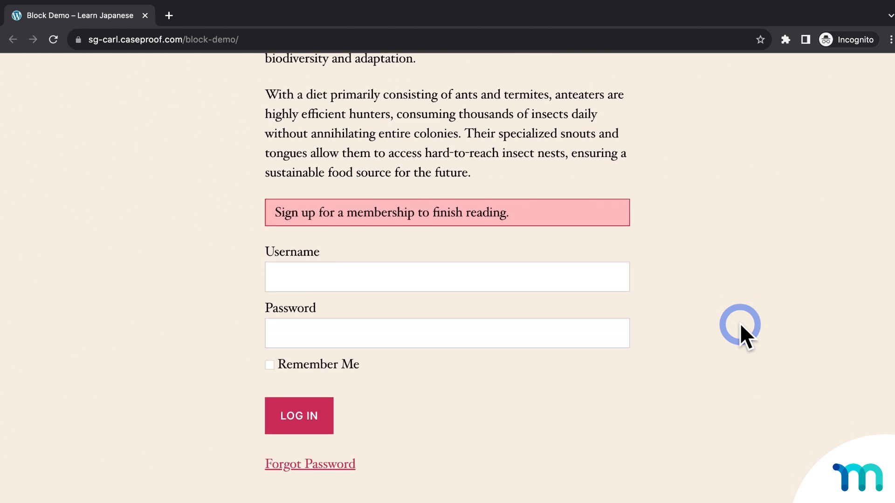
pyautogui.scroll(4, 740, 322)
pyautogui.scroll(-2, 739, 323)
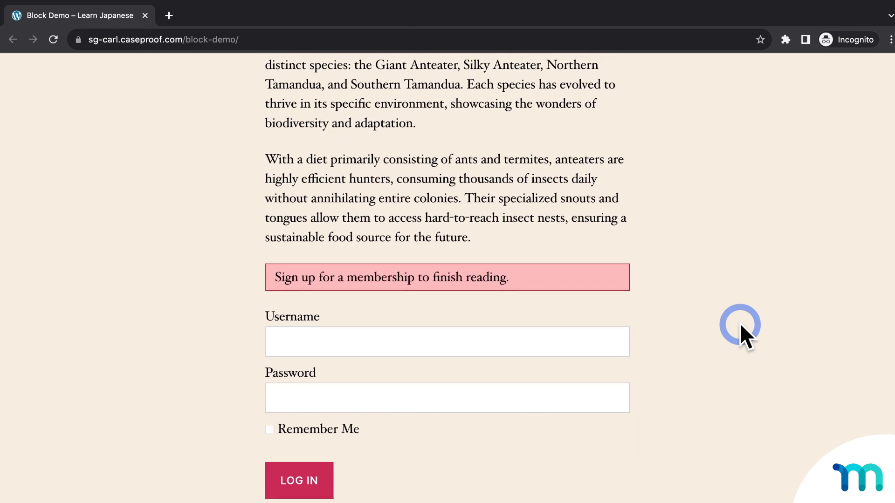
pyautogui.scroll(3, 739, 323)
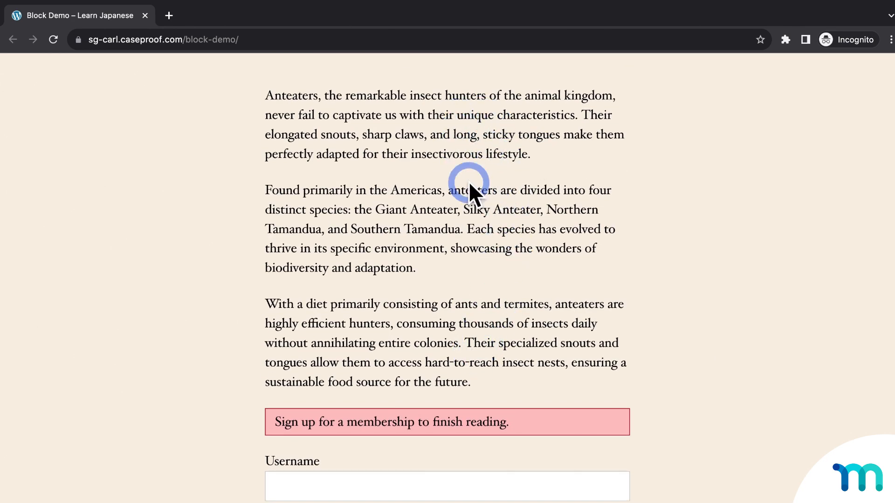
pyautogui.scroll(-1, 633, 334)
pyautogui.scroll(-4, 633, 334)
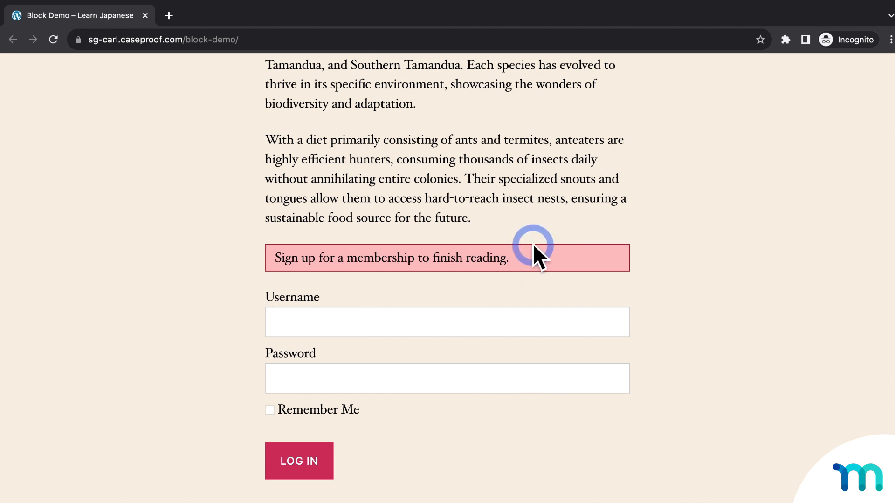
# Step: Log in through the form below the article with the member's username and account password
pyautogui.click(551, 332)
pyautogui.write('danielson')
pyautogui.press('Tab')
pyautogui.write('•••••••')
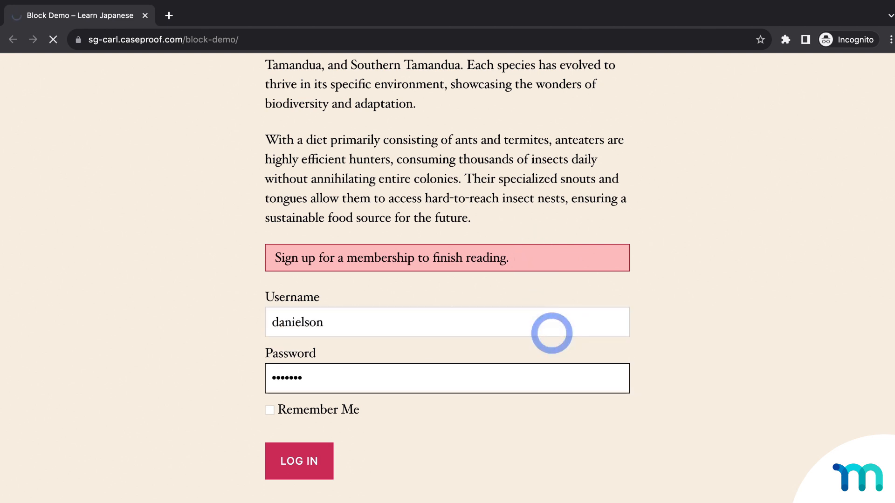
pyautogui.press('Return')
# Step: Review the whole article as the logged-in member and close the incognito window
pyautogui.scroll(-12, 552, 333)
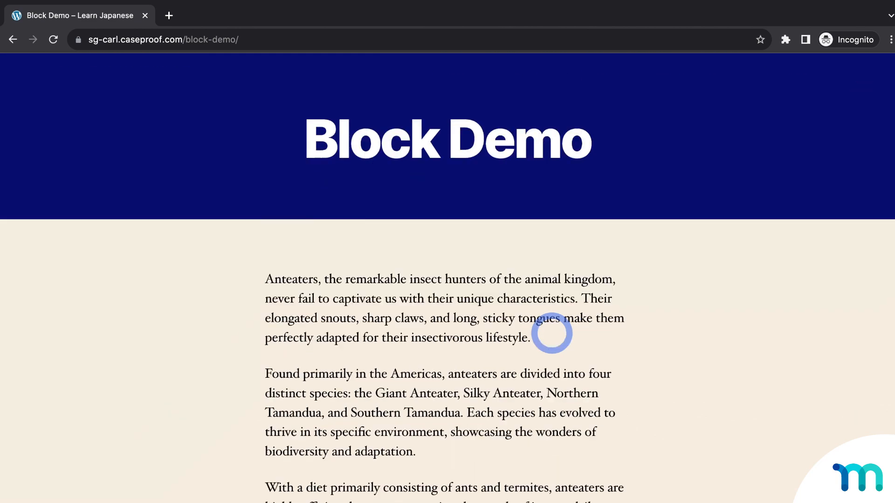
pyautogui.scroll(9, 552, 333)
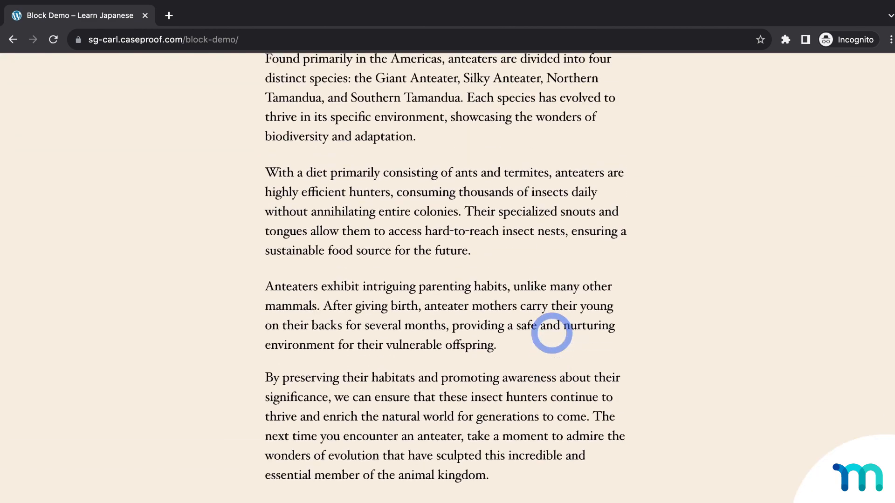
pyautogui.scroll(-5, 582, 337)
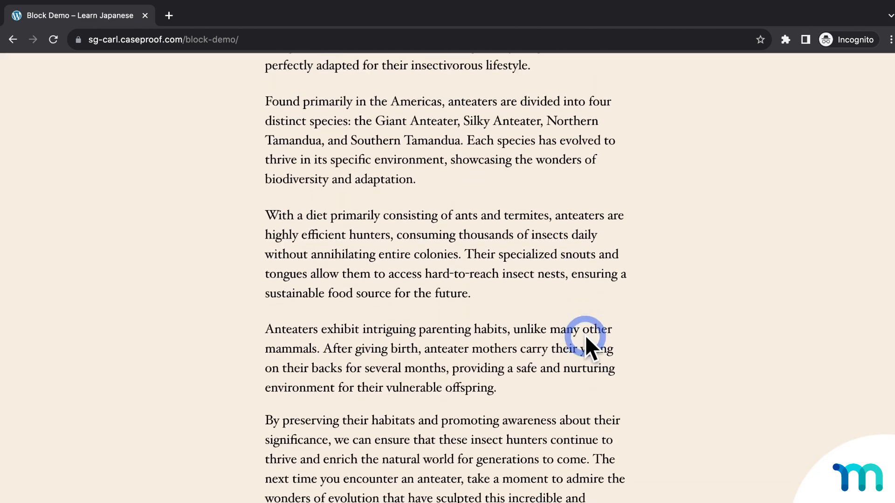
pyautogui.scroll(7, 585, 335)
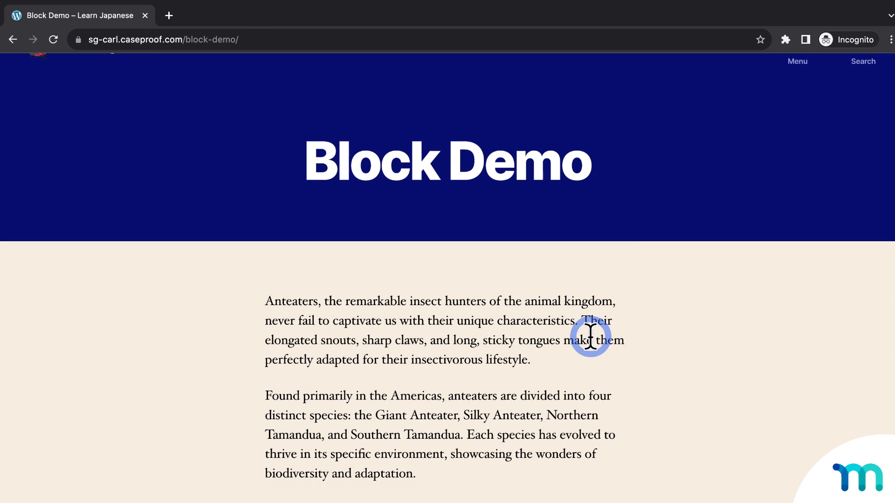
pyautogui.click(145, 16)
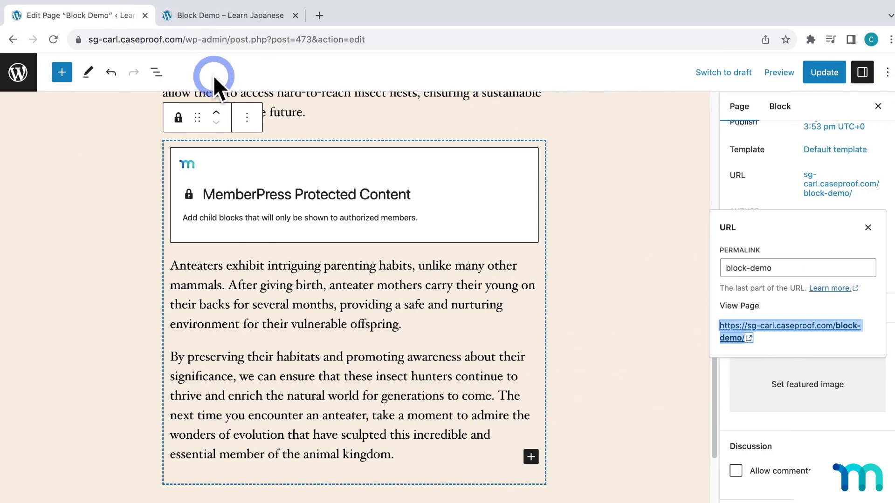
# Step: Delete the Protected block and the remaining article paragraphs from the Block Demo page
pyautogui.click(247, 117)
pyautogui.click(295, 416)
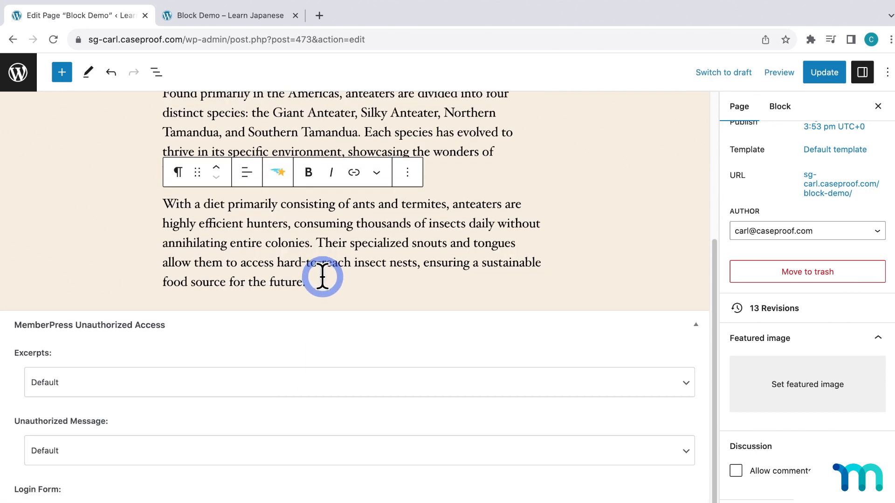
pyautogui.moveTo(322, 277); pyautogui.dragTo(176, 219)
pyautogui.press('BackSpace')
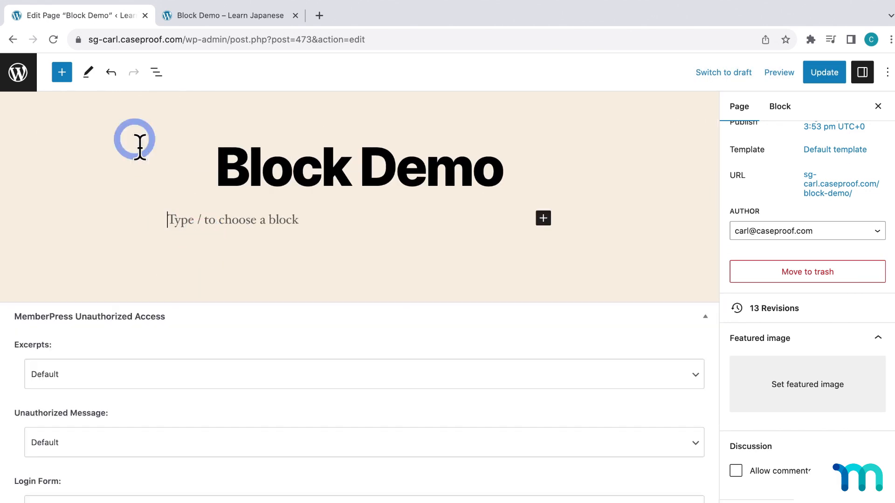
# Step: Insert the MemberPress Subscriptions block below the page title and show its block settings
pyautogui.click(62, 72)
pyautogui.scroll(-5, 140, 345)
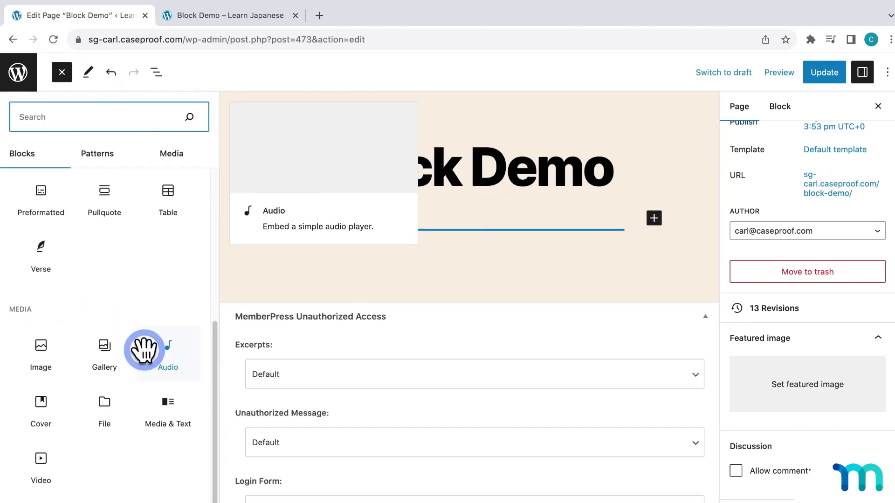
pyautogui.scroll(-20, 144, 350)
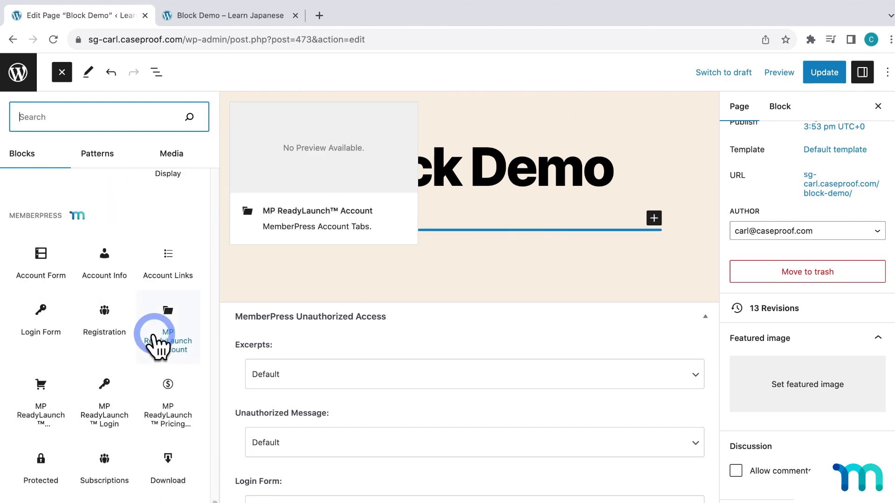
pyautogui.click(111, 457)
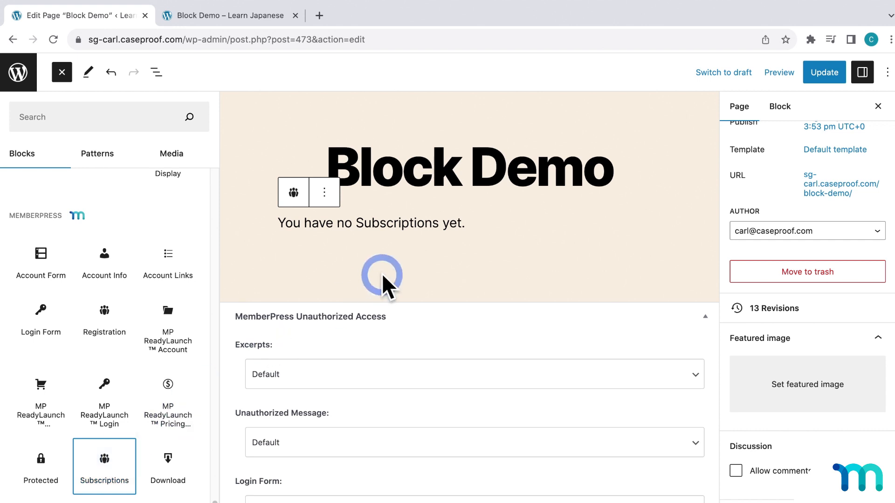
pyautogui.click(420, 219)
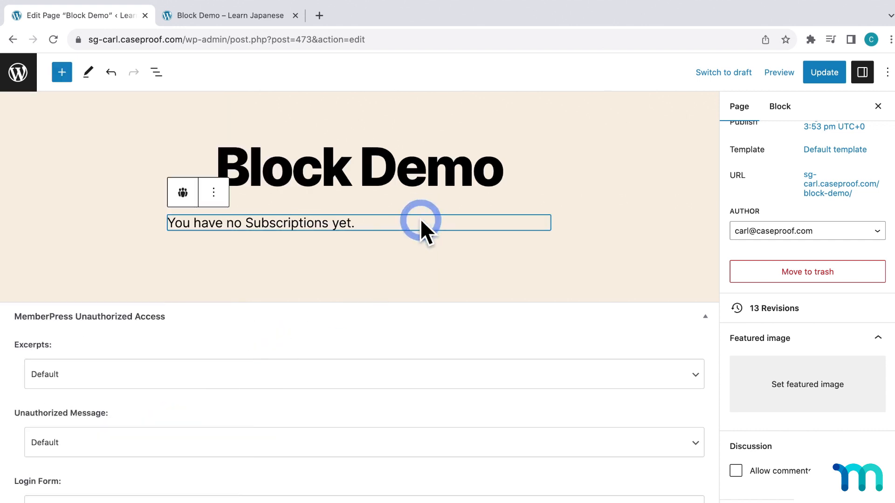
pyautogui.click(777, 107)
pyautogui.scroll(1, 823, 158)
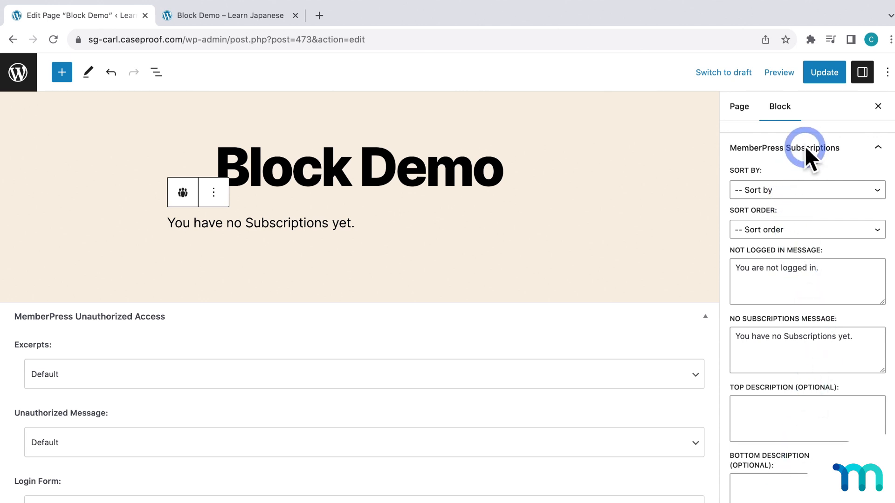
# Step: Update the page and open its permalink in an incognito window
pyautogui.click(835, 74)
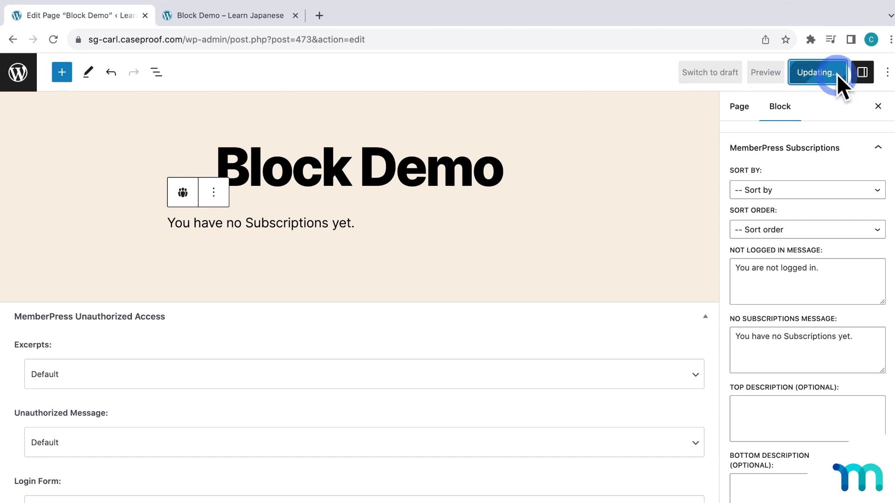
pyautogui.click(746, 108)
pyautogui.click(829, 215)
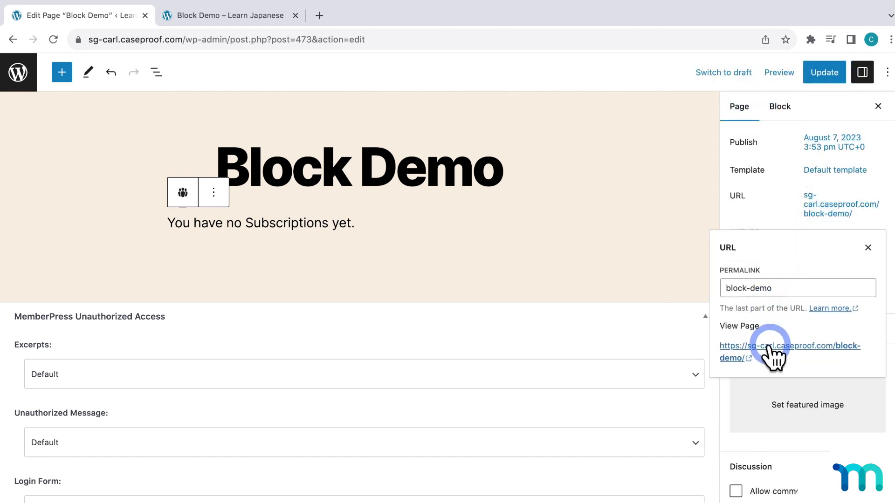
pyautogui.rightClick(769, 349)
pyautogui.click(747, 372)
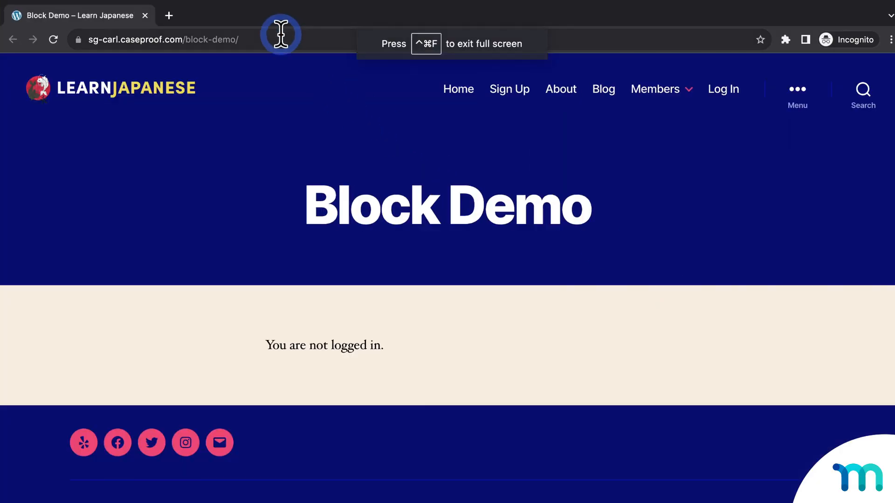
# Step: Copy the Block Demo page's address and log in on the site's login page with the member's username and account password
pyautogui.click(280, 33)
pyautogui.press('super+c')
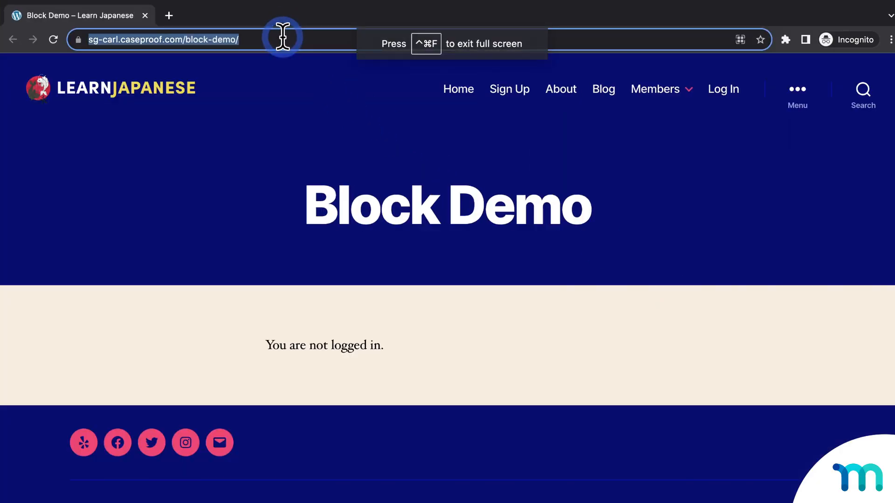
pyautogui.click(722, 89)
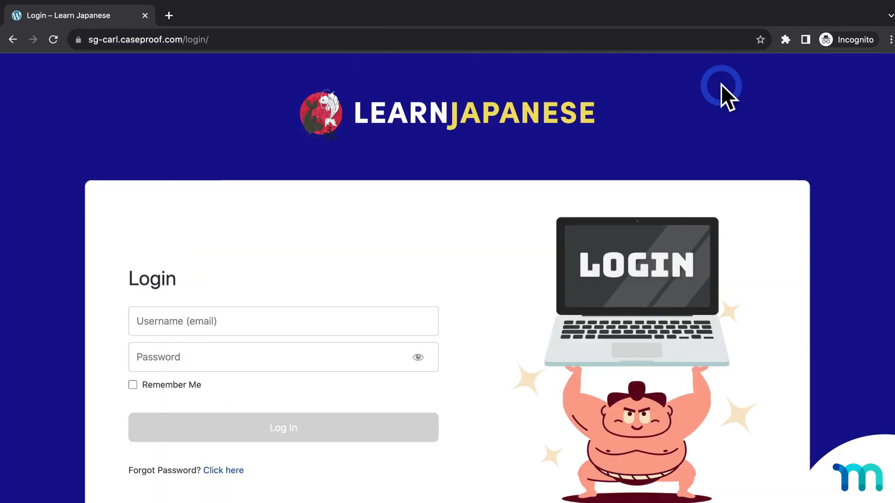
pyautogui.click(356, 321)
pyautogui.write('danielson')
pyautogui.press('Tab')
pyautogui.write('****')
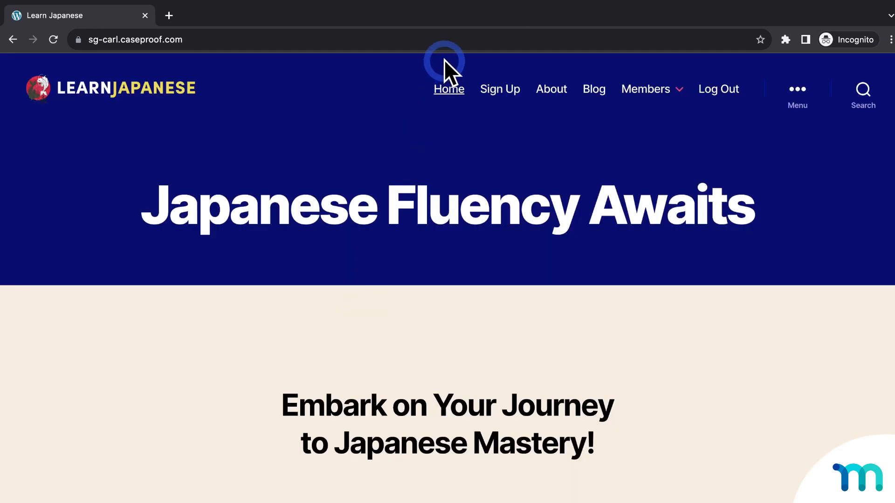
# Step: Open the copied Block Demo address as the logged-in member to view the subscriptions list
pyautogui.click(449, 45)
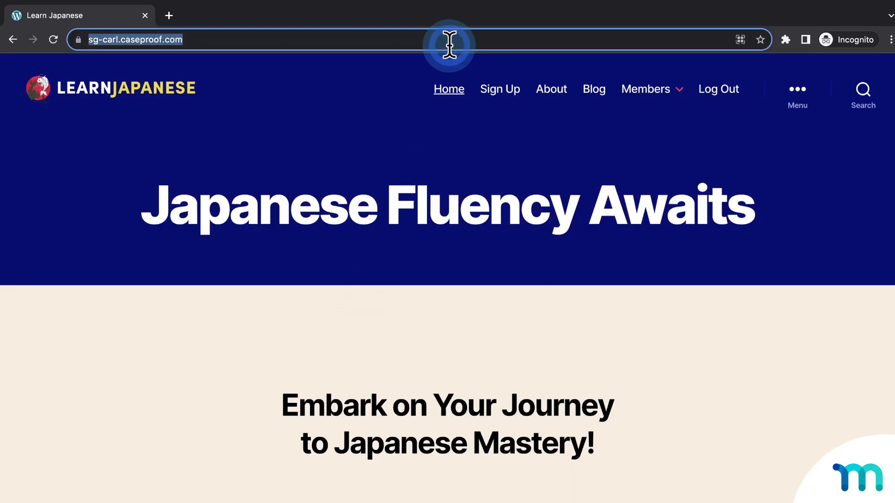
pyautogui.press('super+v')
pyautogui.press('Return')
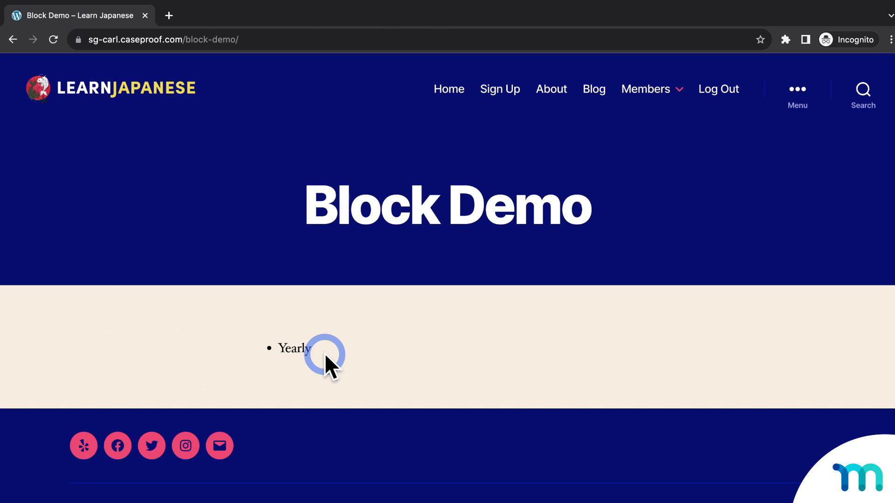
# Step: Close the incognito view of the page and remove the Subscriptions block from the Block Demo page in the editor
pyautogui.click(146, 15)
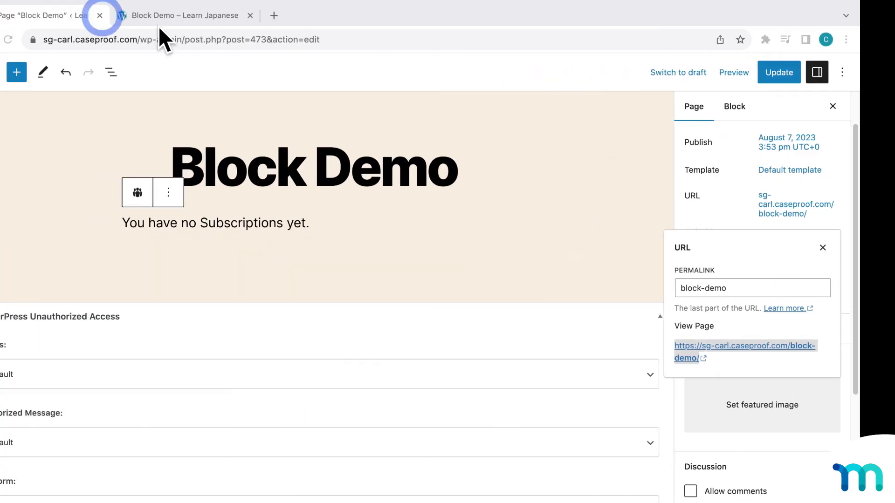
pyautogui.click(213, 193)
pyautogui.click(261, 464)
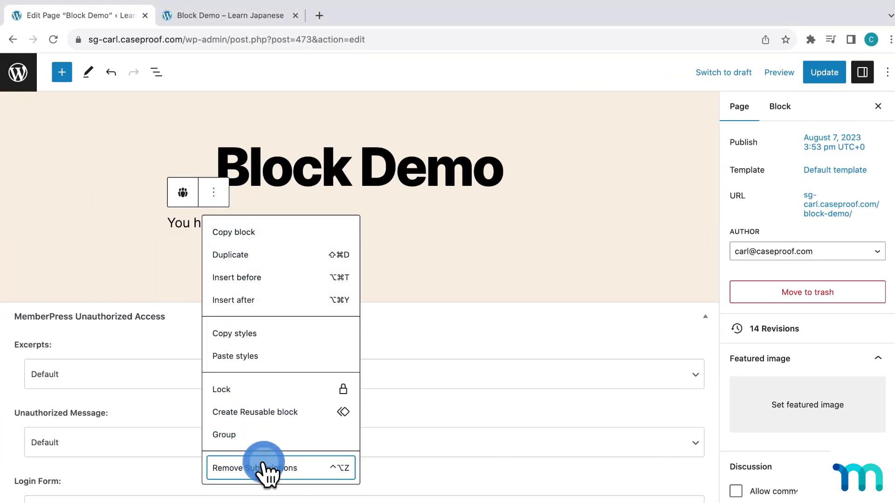
pyautogui.click(164, 193)
# Step: Insert the MemberPress Download block below the page title and choose "Ebook: Conversational Japanese" as its download
pyautogui.click(61, 72)
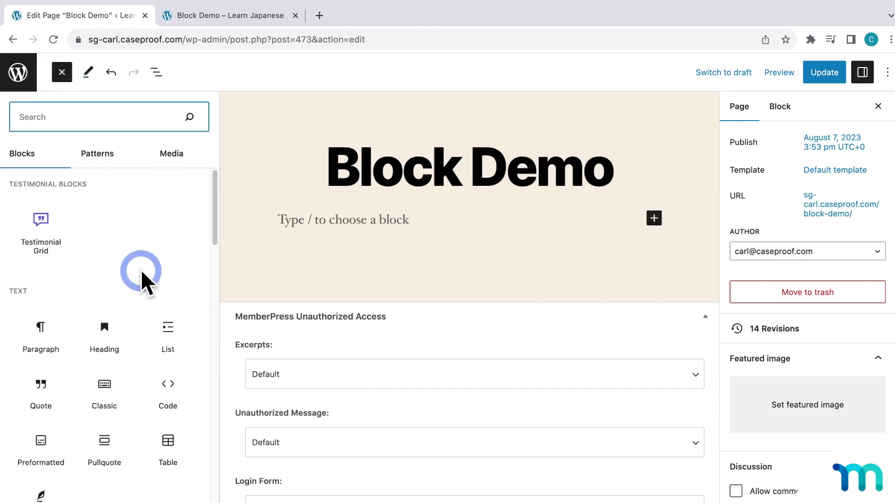
pyautogui.scroll(-20, 144, 279)
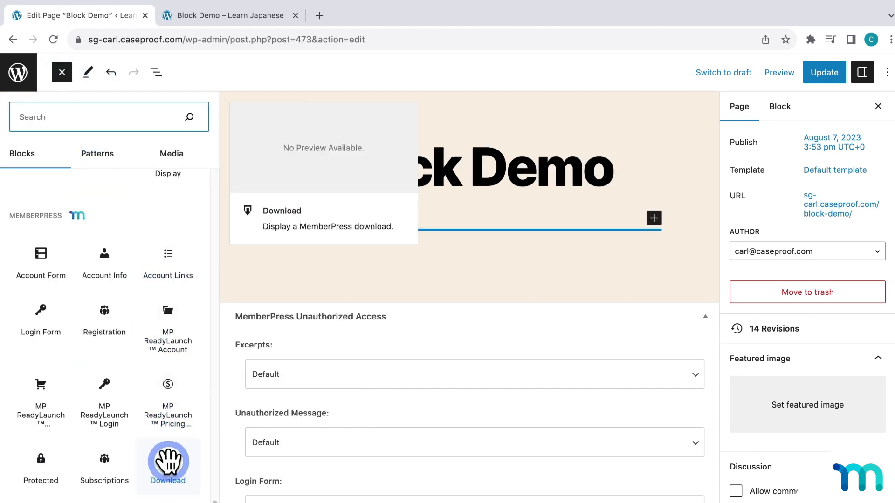
pyautogui.click(168, 461)
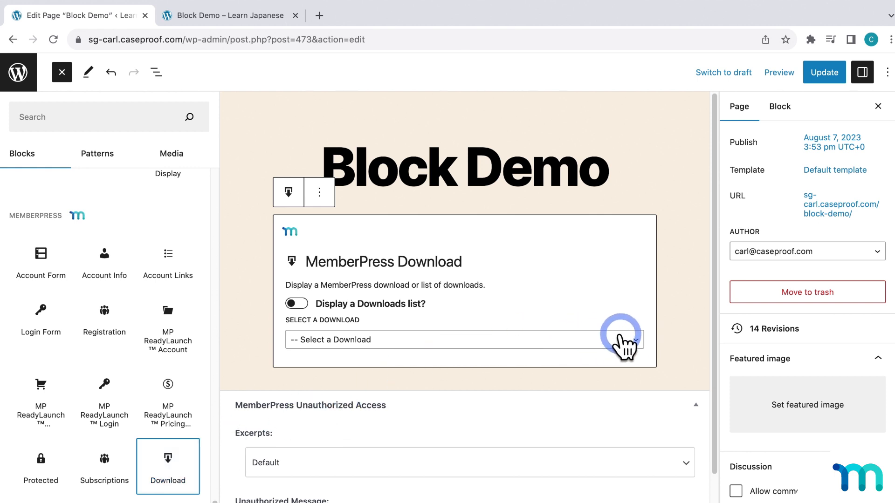
pyautogui.click(636, 340)
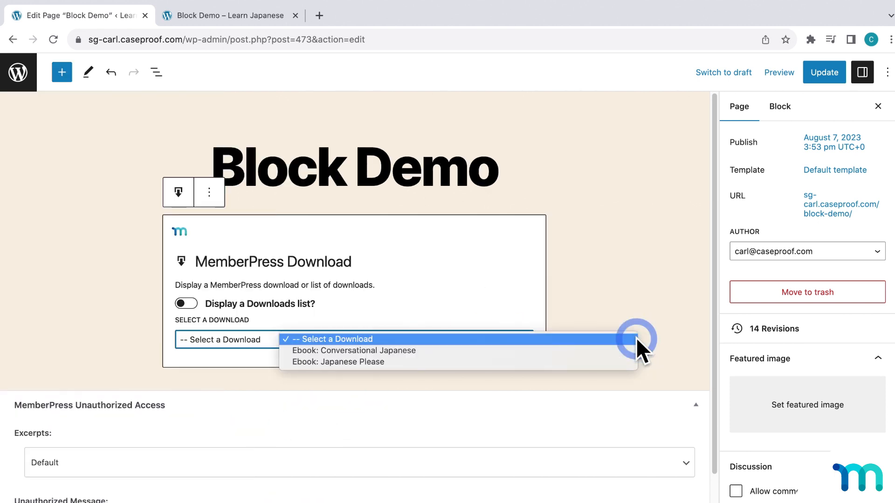
pyautogui.click(629, 351)
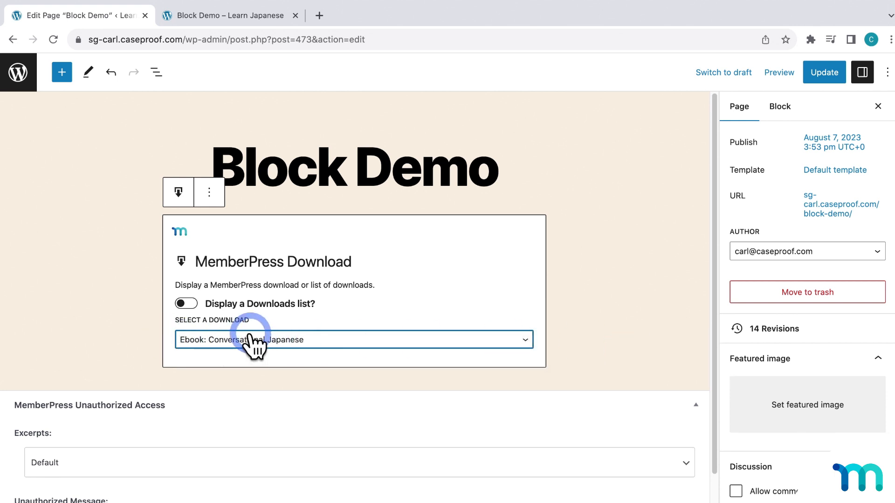
# Step: Try the Download block's downloads list option with a limit of 5, and switch the list display back off
pyautogui.click(186, 304)
pyautogui.click(287, 324)
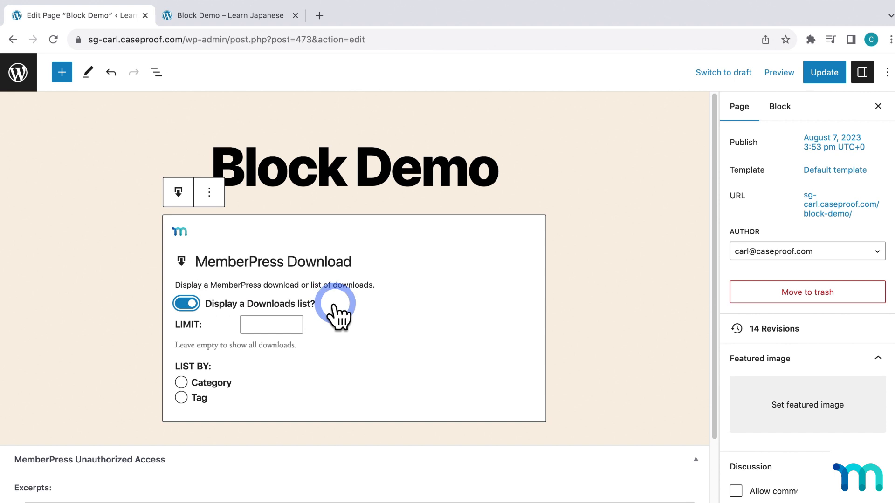
pyautogui.click(293, 321)
pyautogui.click(293, 321)
pyautogui.click(292, 321)
pyautogui.click(293, 322)
pyautogui.click(292, 321)
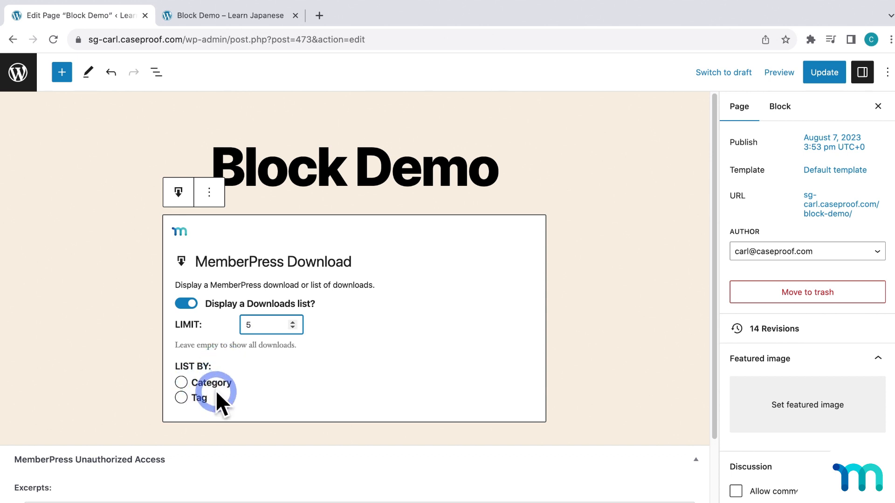
pyautogui.click(186, 304)
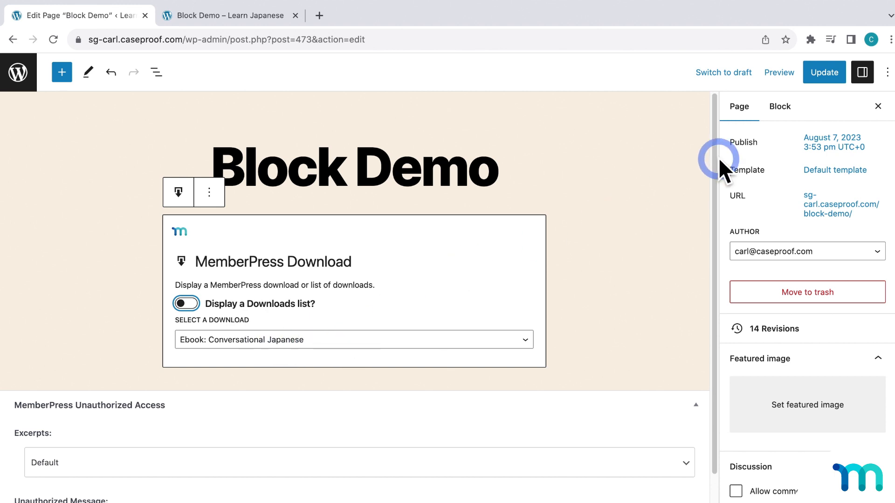
# Step: Update the page, check the Download block on the reloaded live Block Demo page, and close that page
pyautogui.click(824, 72)
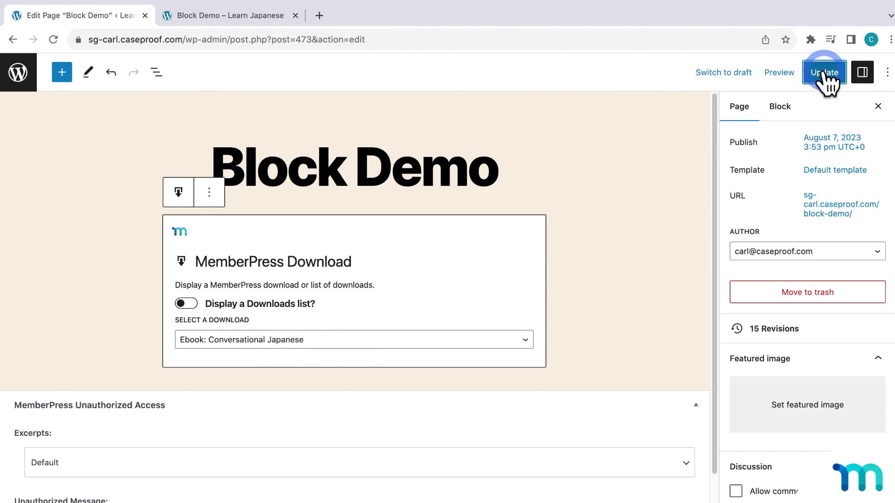
pyautogui.click(236, 19)
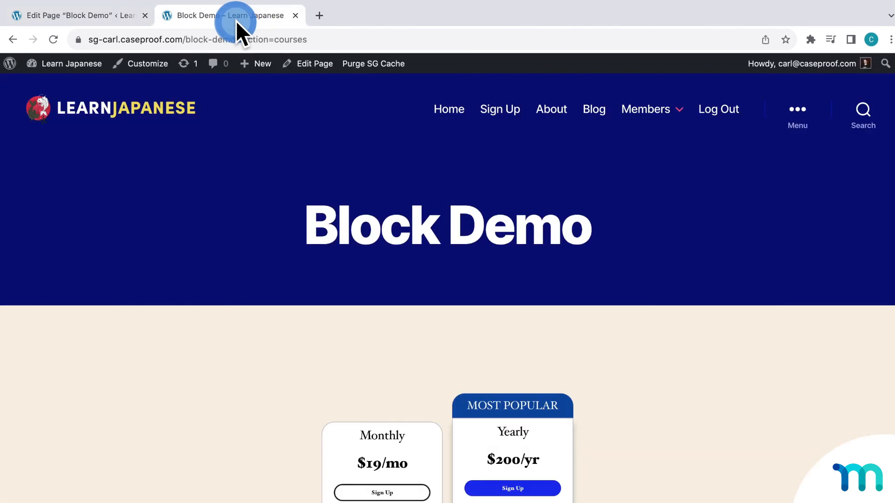
pyautogui.click(53, 40)
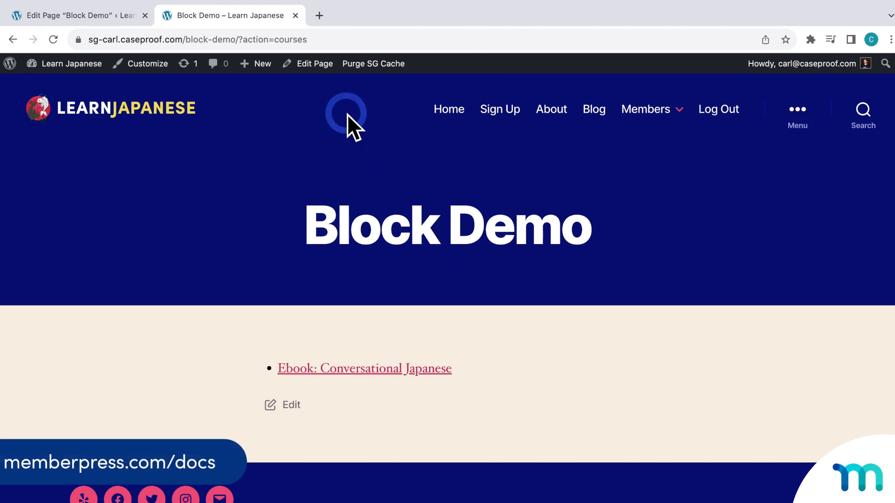
pyautogui.click(298, 15)
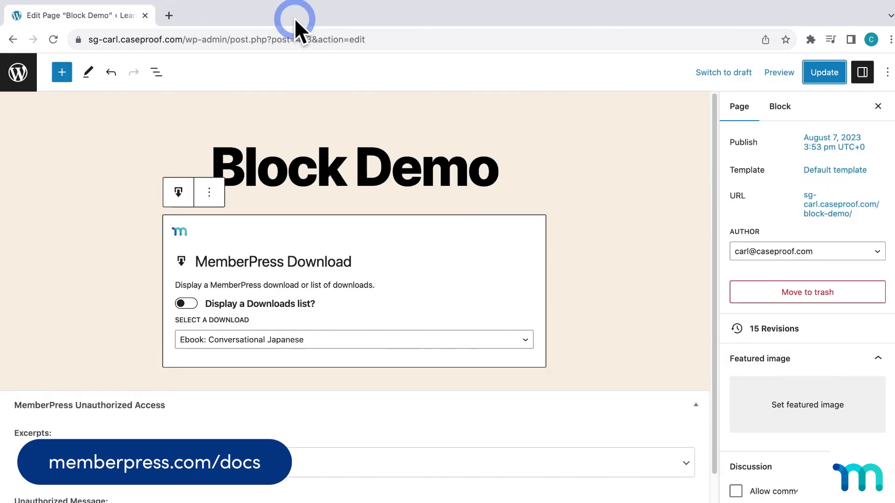